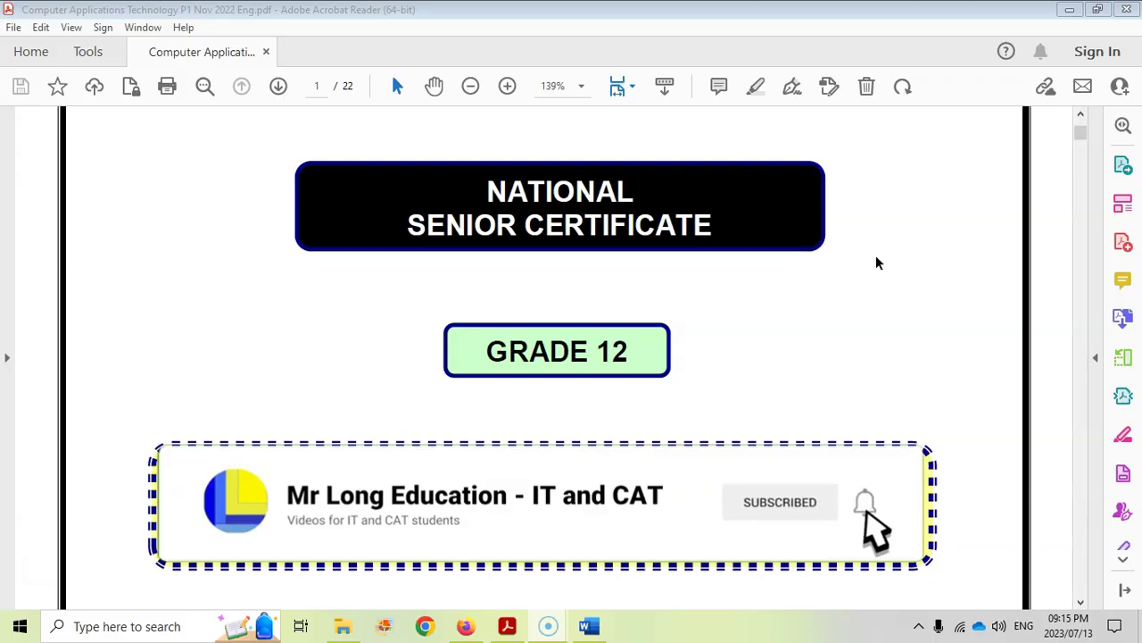
- Show Question 2 on page 6 of the exam PDF and mark task 2.1 about the drop cap
{"action": "left_click", "coordinate": [675, 161]}
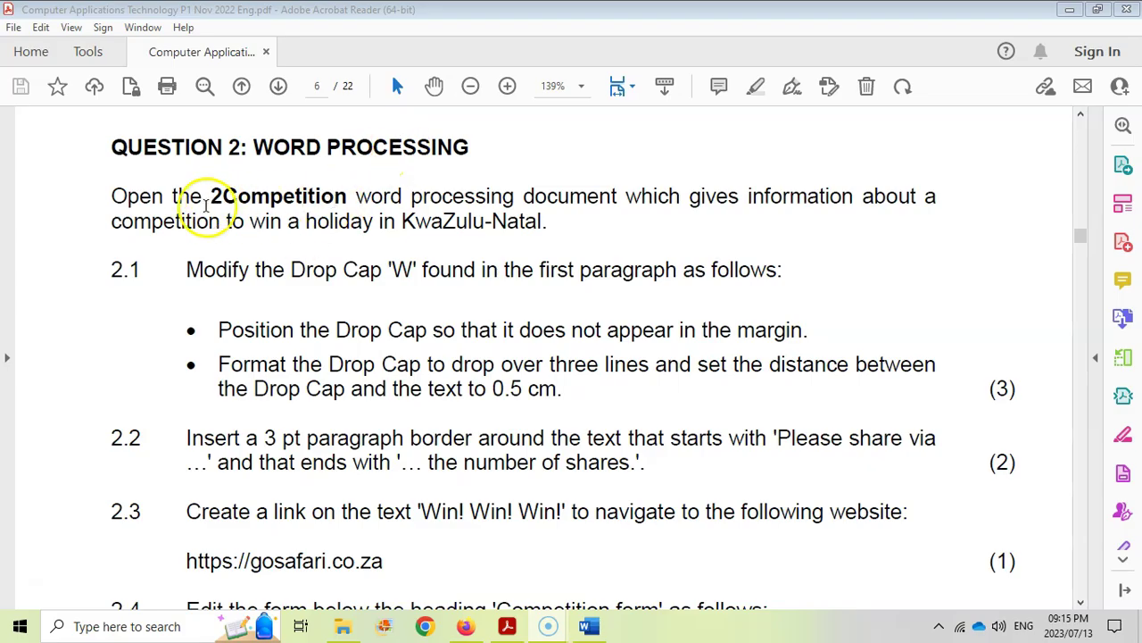
{"action": "left_click", "coordinate": [588, 626]}
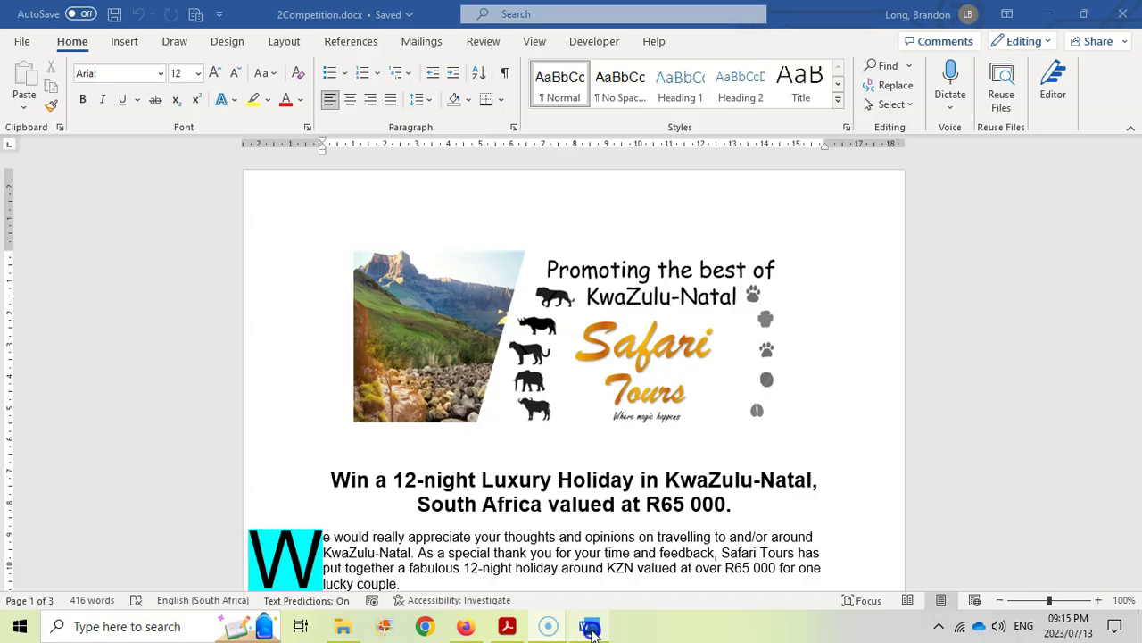
{"action": "left_click", "coordinate": [507, 626]}
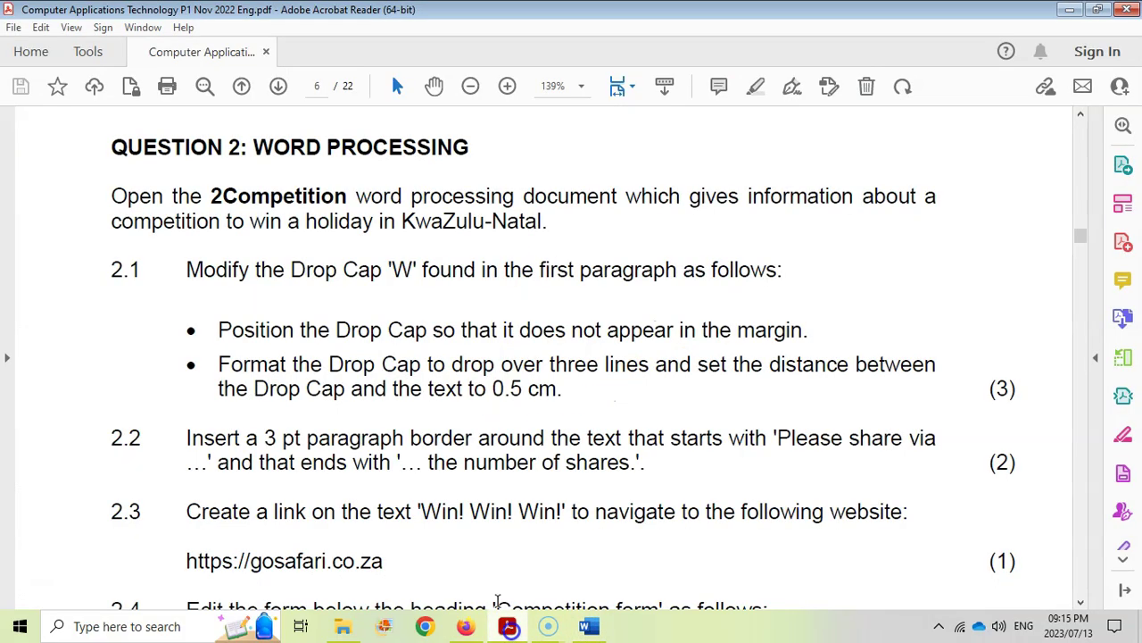
{"action": "left_click_drag", "start_coordinate": [109, 269], "coordinate": [140, 267]}
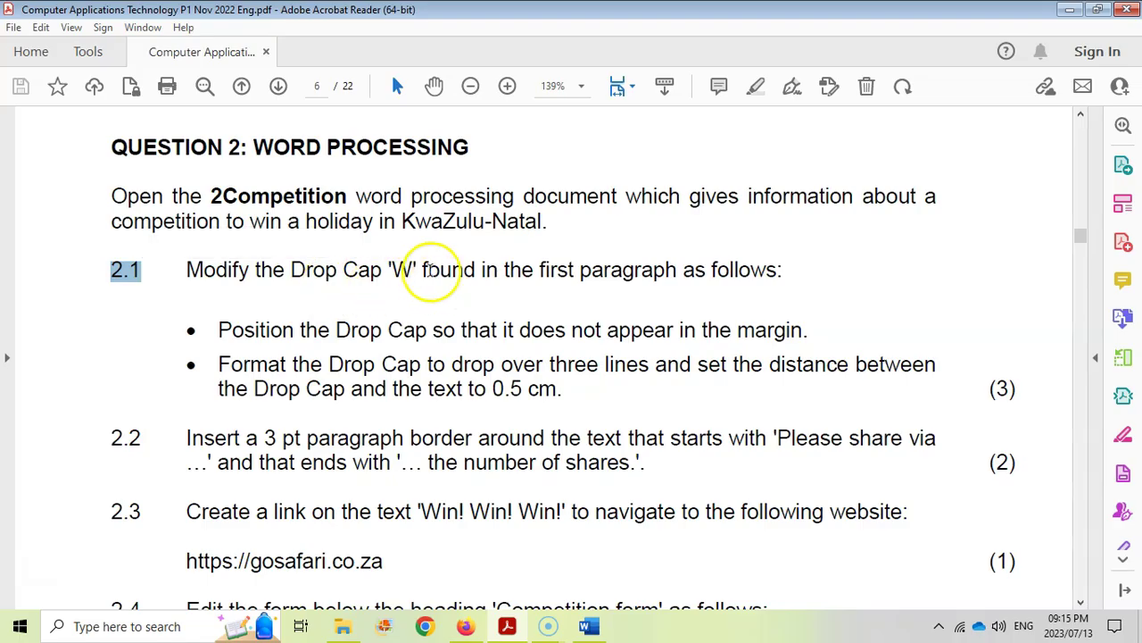
{"action": "scroll", "coordinate": [695, 274], "scroll_direction": "down", "scroll_amount": 2}
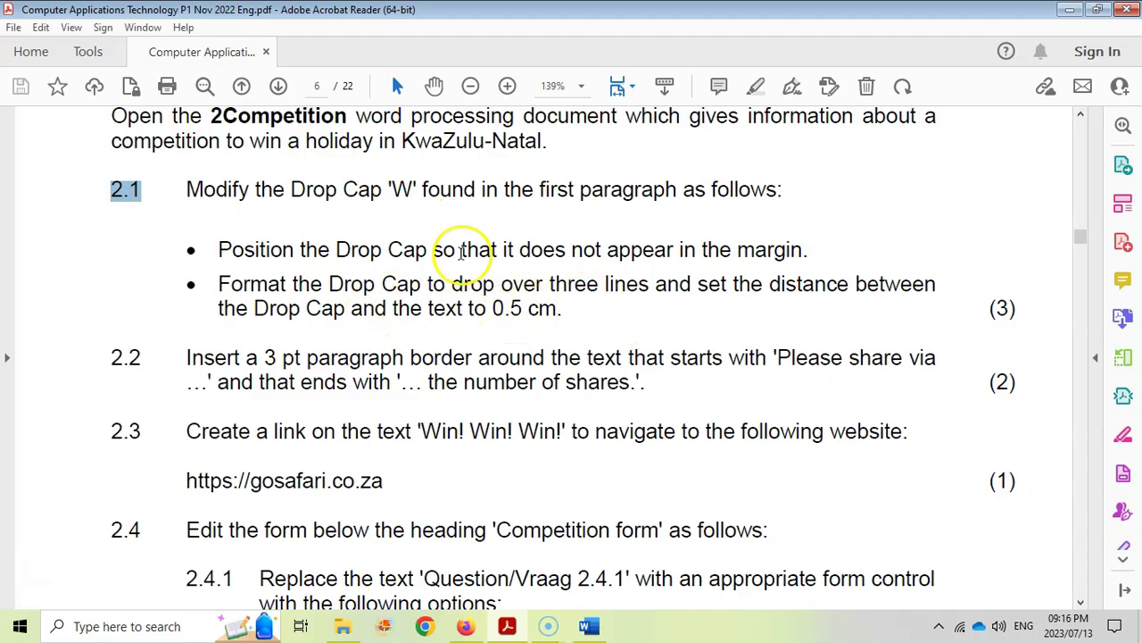
- Set the 'W' drop cap to Dropped over 3 lines, 0.5 cm from the text
{"action": "left_click", "coordinate": [590, 628]}
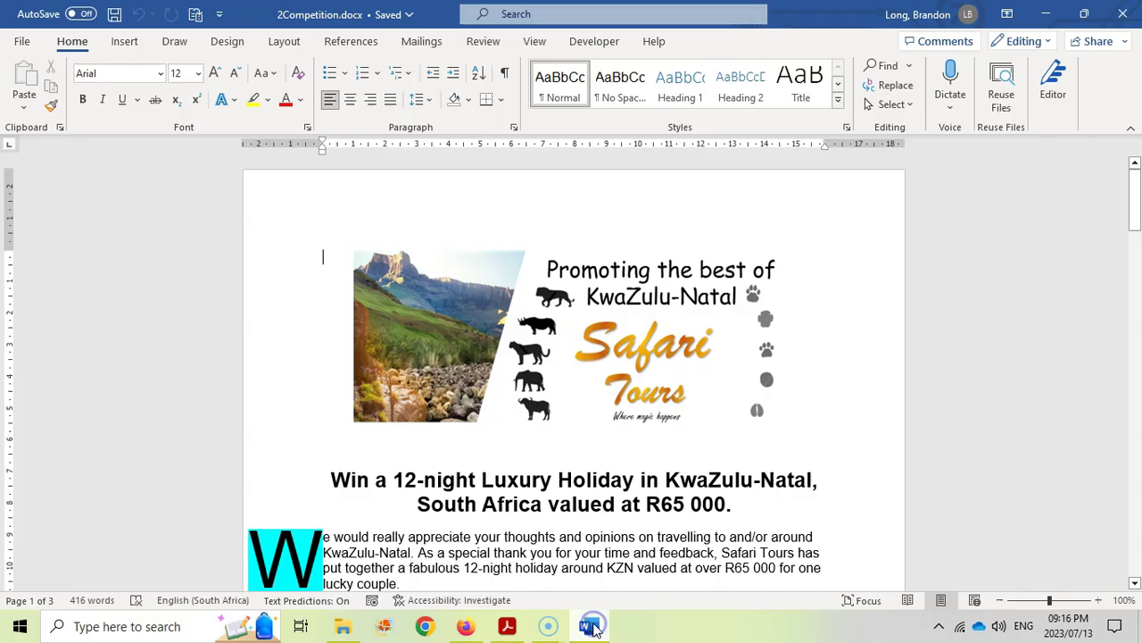
{"action": "scroll", "coordinate": [330, 473], "scroll_direction": "down", "scroll_amount": 3}
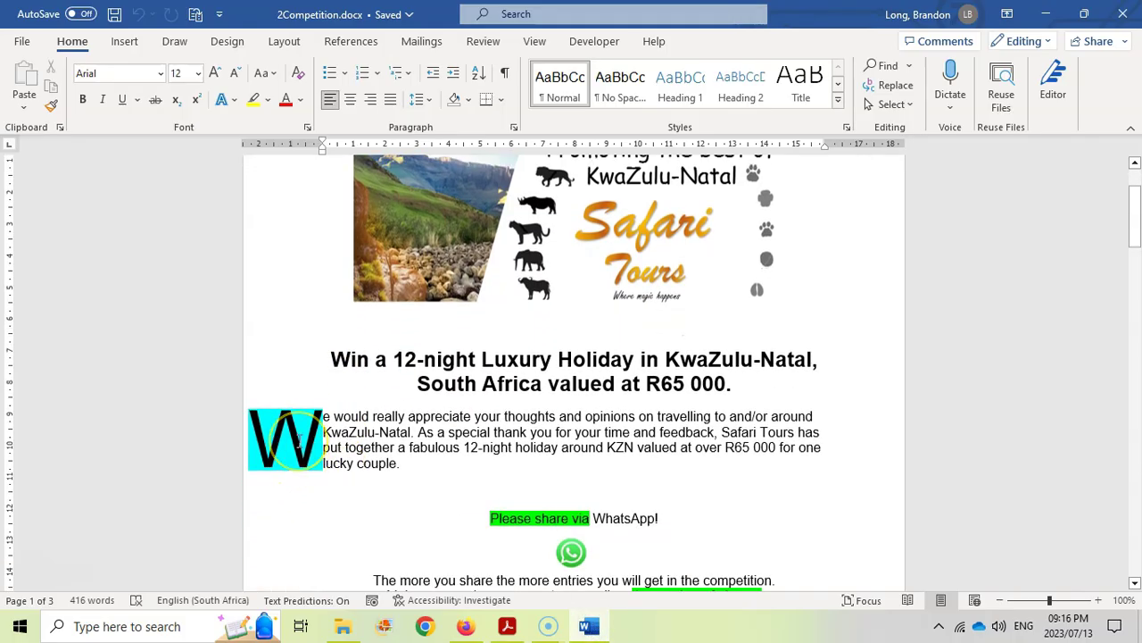
{"action": "left_click", "coordinate": [299, 437]}
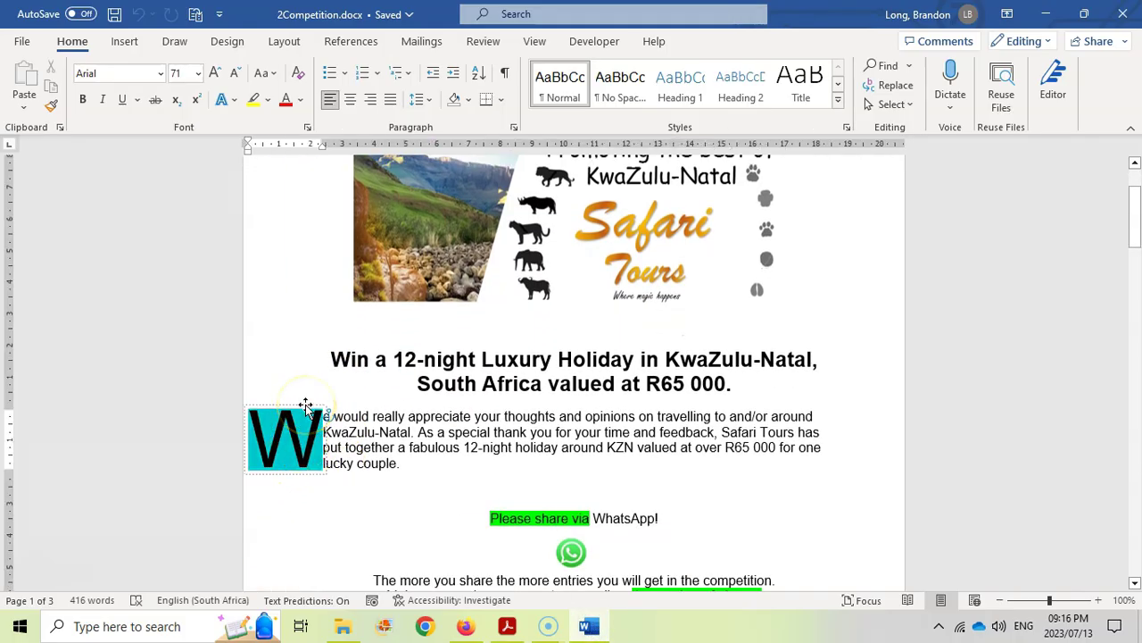
{"action": "right_click", "coordinate": [306, 409]}
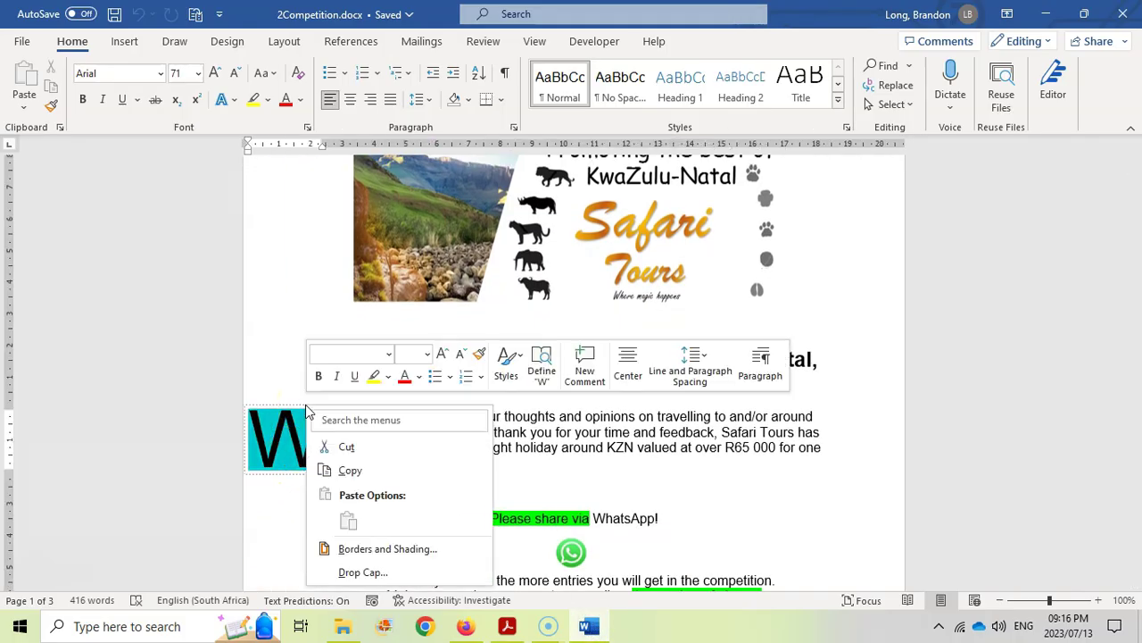
{"action": "left_click", "coordinate": [364, 572]}
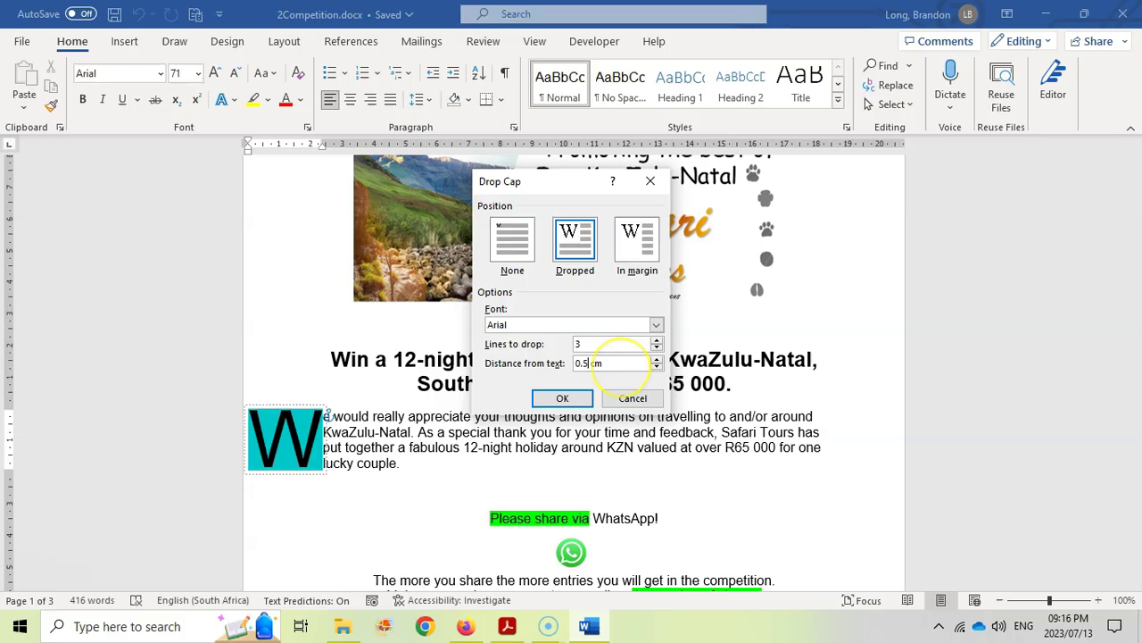
{"action": "left_click", "coordinate": [507, 626]}
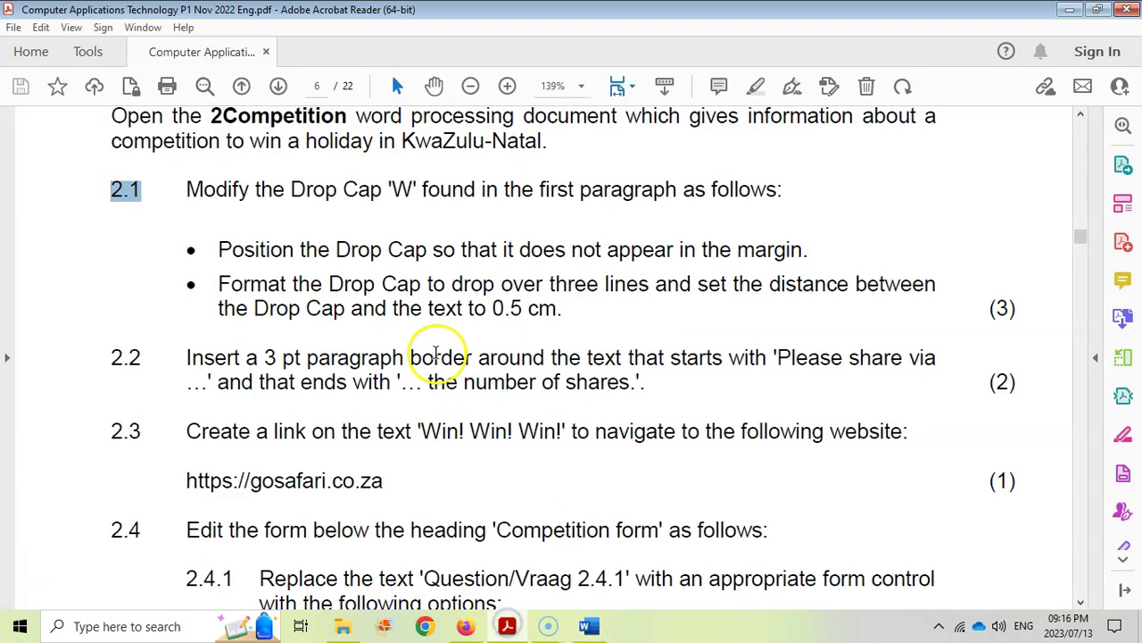
{"action": "left_click", "coordinate": [590, 628]}
{"action": "left_click", "coordinate": [562, 398]}
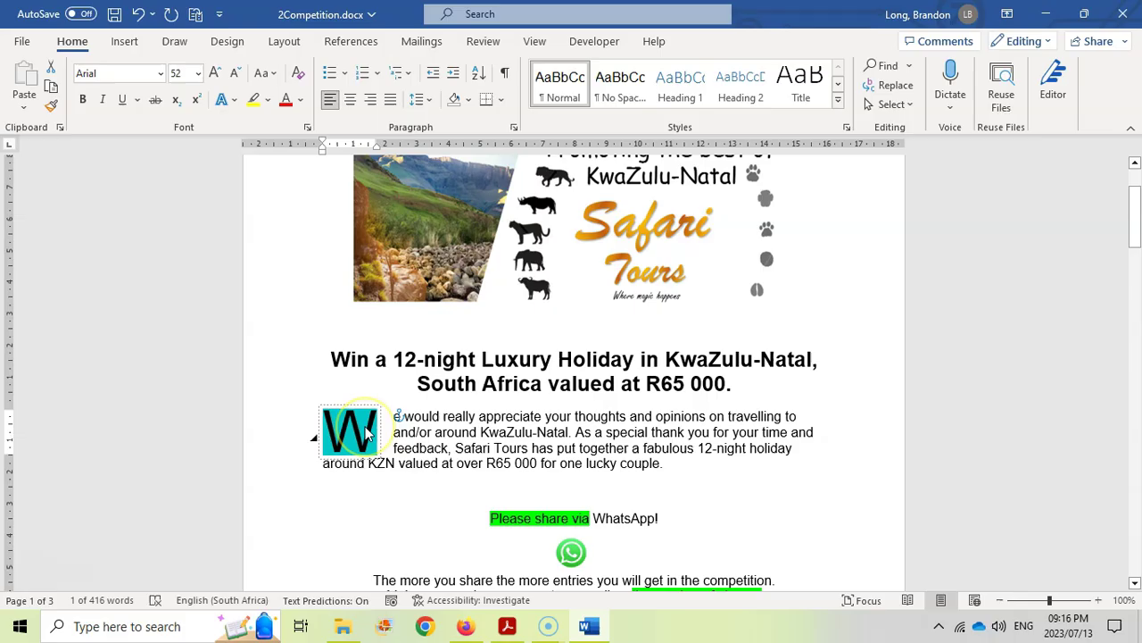
- Mark task 2.2 about the 3 pt paragraph border in the exam PDF
{"action": "left_click", "coordinate": [507, 626]}
{"action": "left_click_drag", "start_coordinate": [110, 358], "coordinate": [136, 357]}
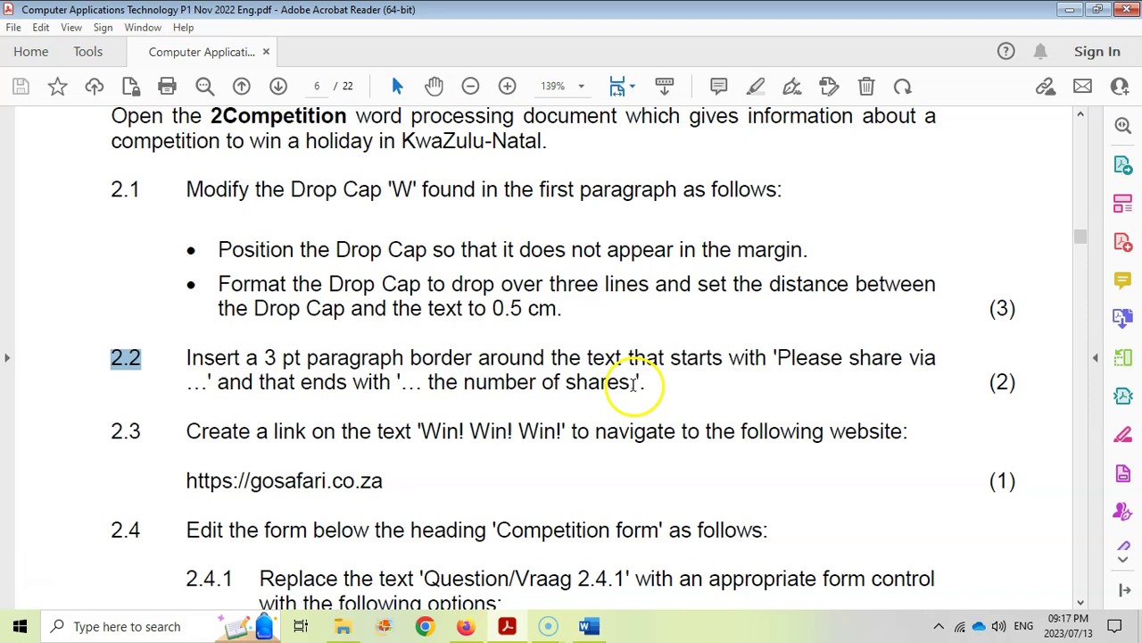
- Select the text from 'Please share via WhatsApp!' to 'the number of shares.'
{"action": "left_click", "coordinate": [589, 627]}
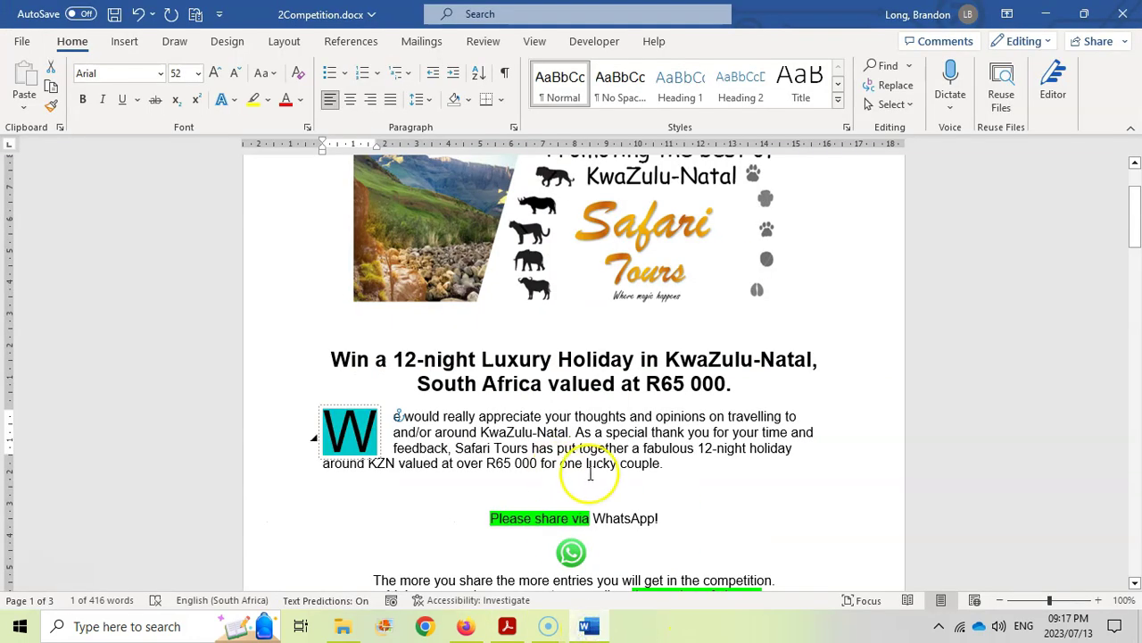
{"action": "scroll", "coordinate": [591, 464], "scroll_direction": "down", "scroll_amount": 3}
{"action": "scroll", "coordinate": [590, 476], "scroll_direction": "down", "scroll_amount": 1}
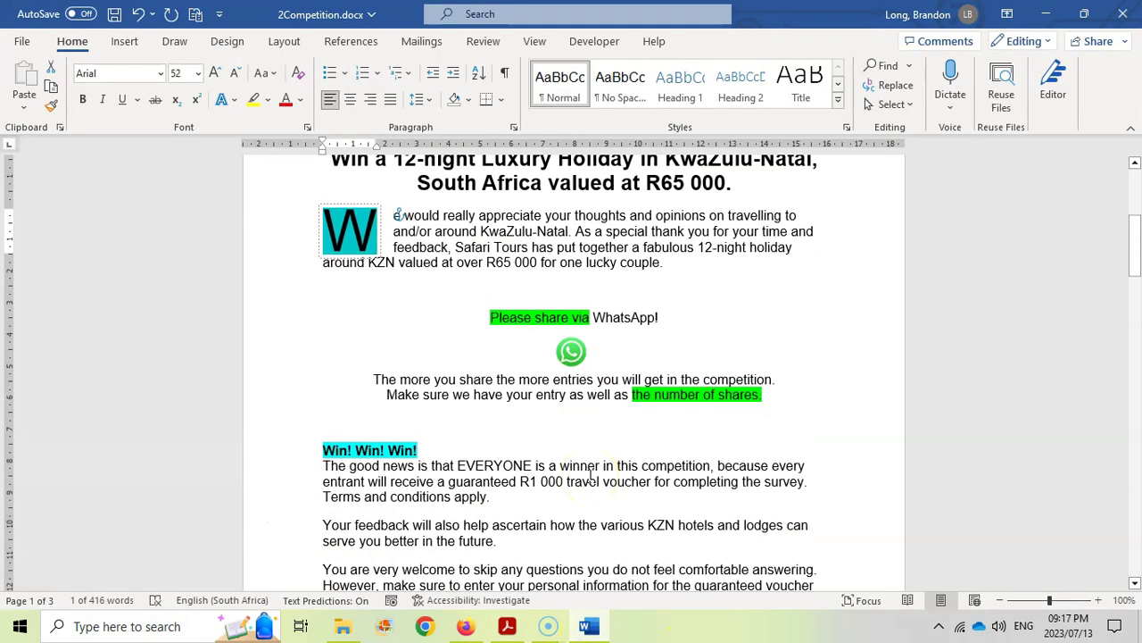
{"action": "left_click_drag", "start_coordinate": [490, 317], "coordinate": [767, 397]}
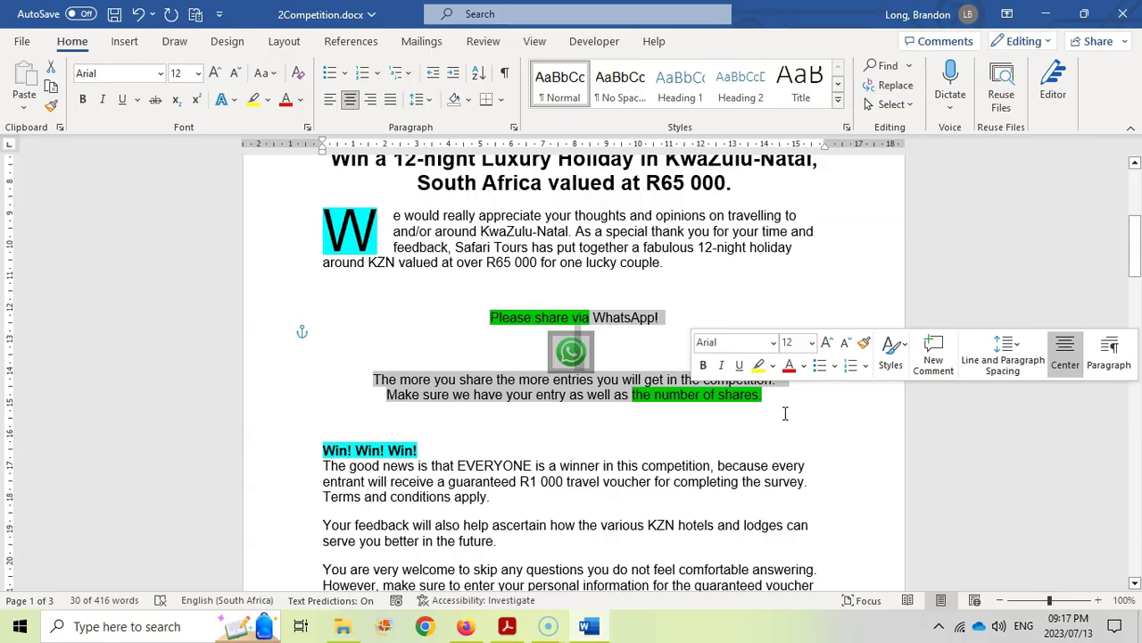
- Put a 3 pt Box border around the selected WhatsApp paragraph
{"action": "left_click", "coordinate": [502, 100]}
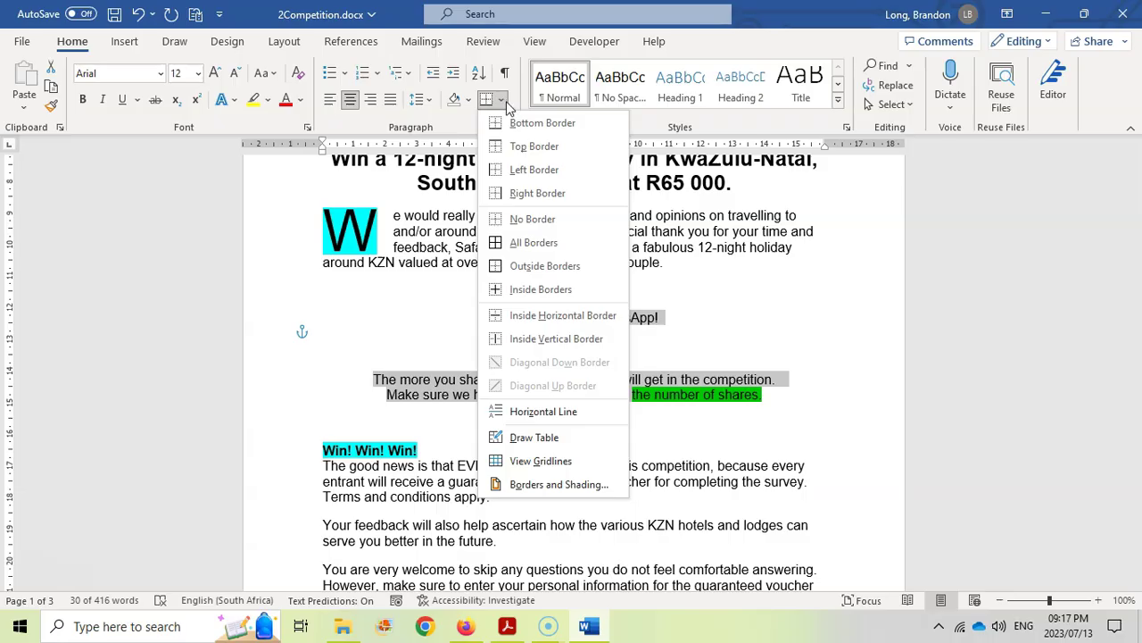
{"action": "left_click", "coordinate": [547, 486]}
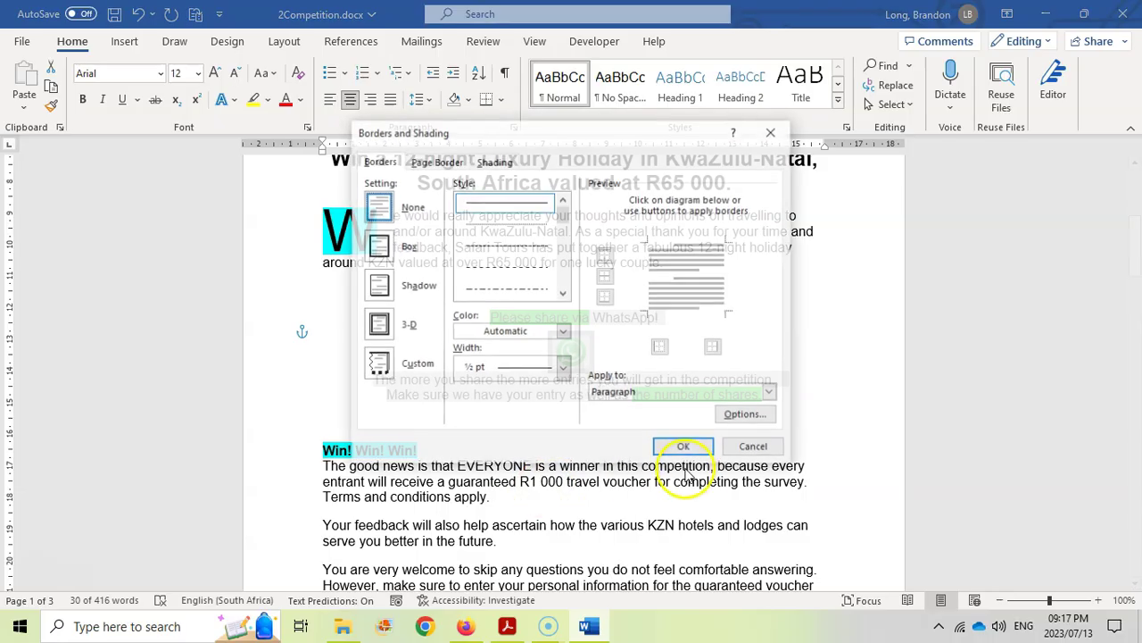
{"action": "left_click", "coordinate": [507, 628]}
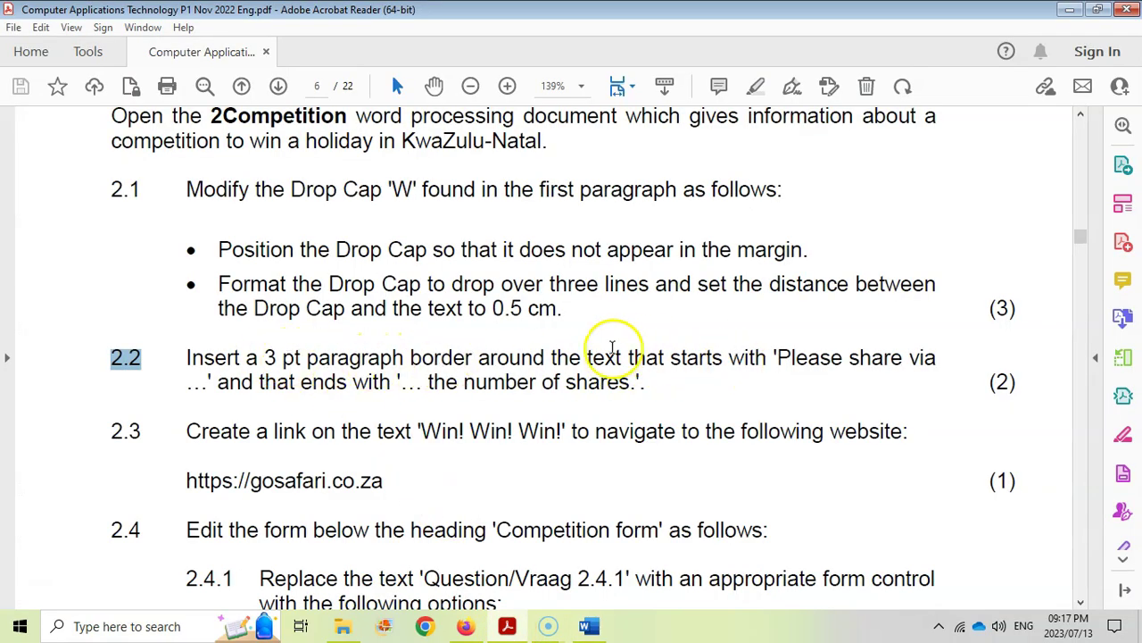
{"action": "left_click", "coordinate": [588, 627]}
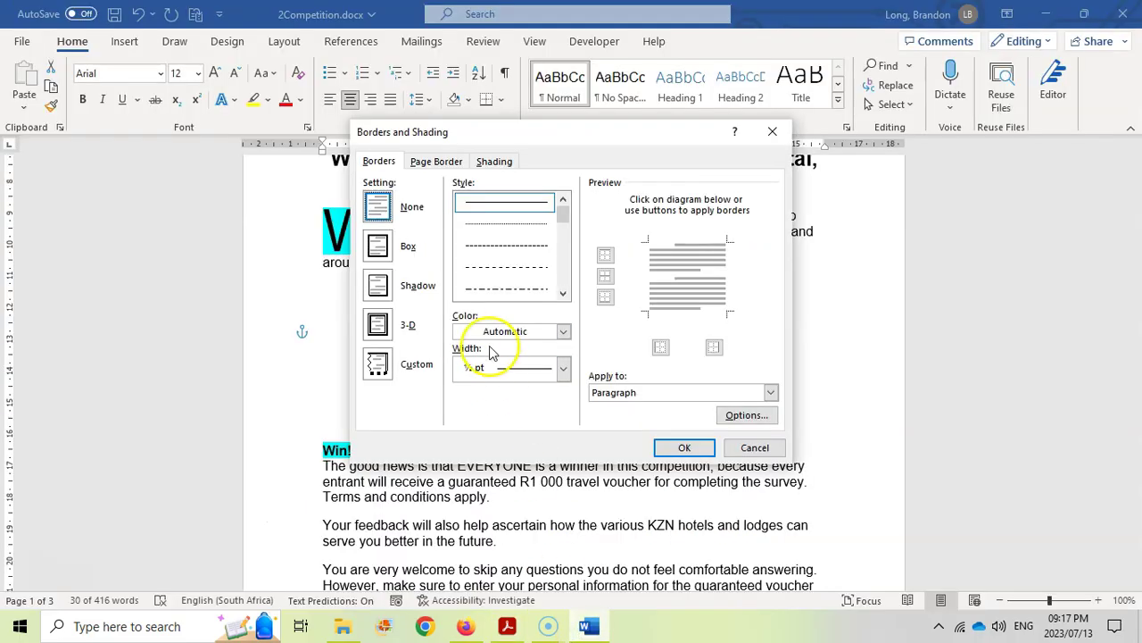
{"action": "left_click", "coordinate": [562, 368]}
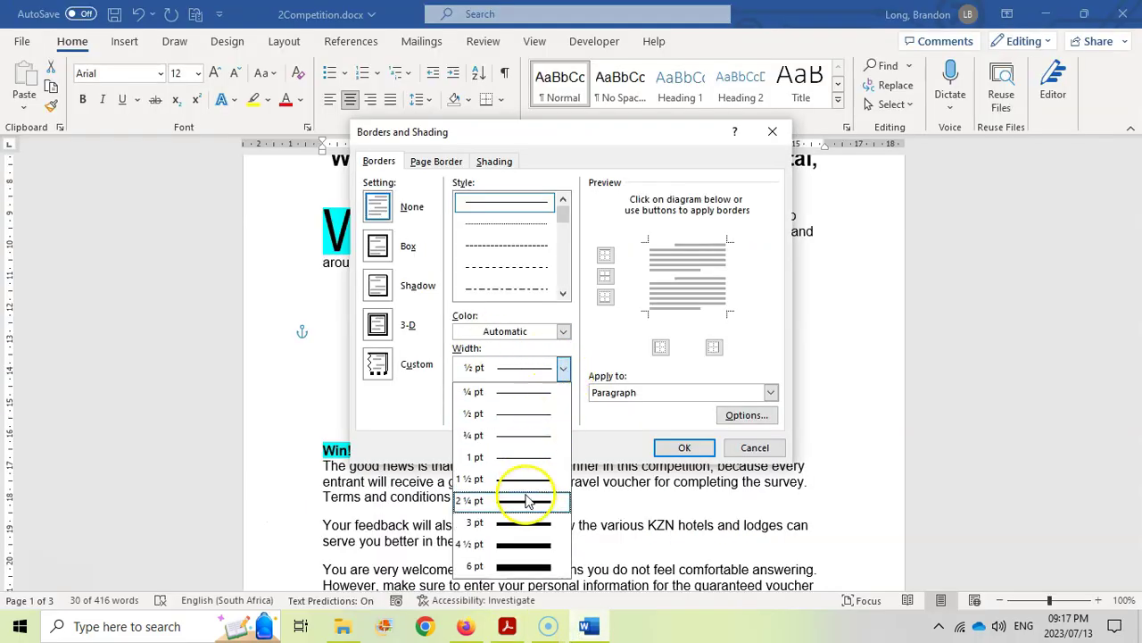
{"action": "left_click", "coordinate": [523, 522]}
{"action": "left_click", "coordinate": [380, 248]}
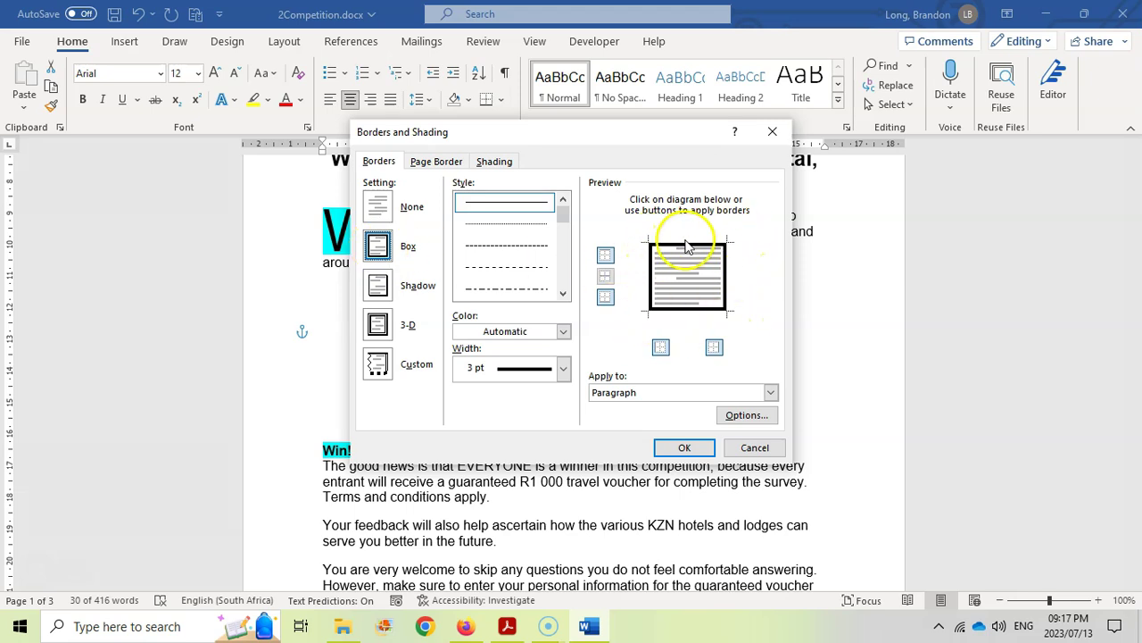
{"action": "left_click", "coordinate": [684, 449]}
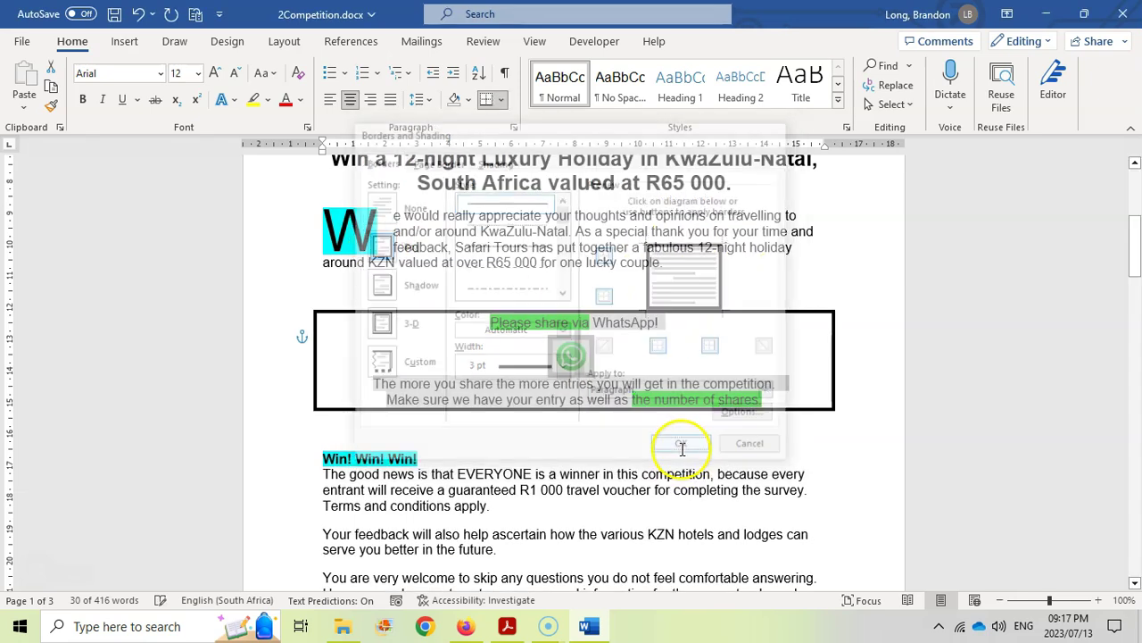
{"action": "left_click", "coordinate": [587, 457]}
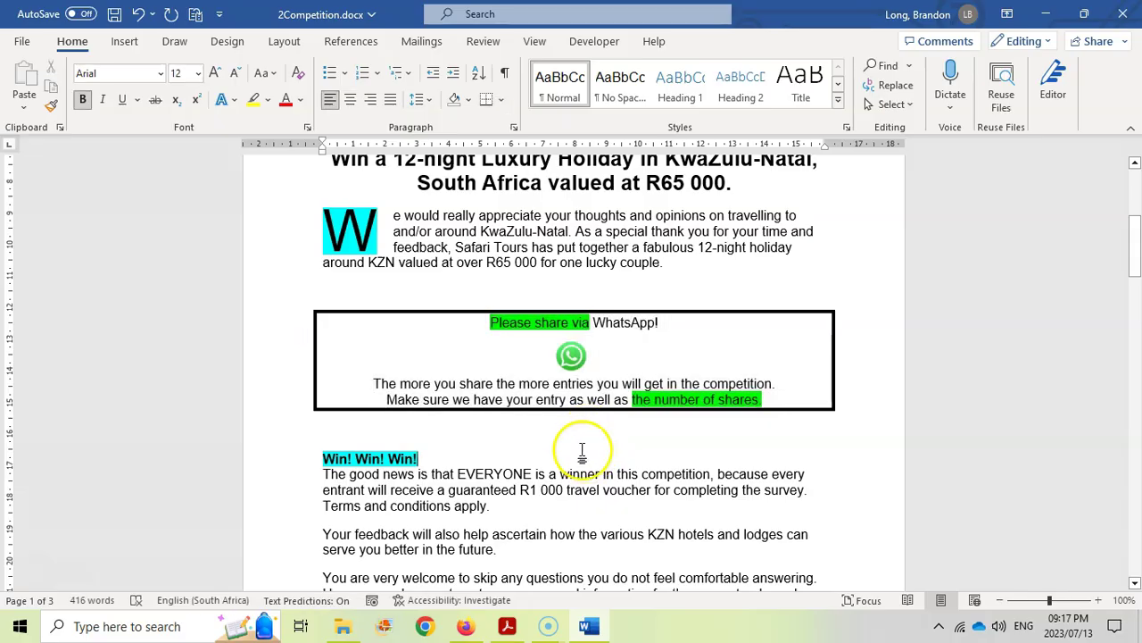
{"action": "key", "text": "alt+Tab"}
{"action": "left_click_drag", "start_coordinate": [111, 430], "coordinate": [143, 434]}
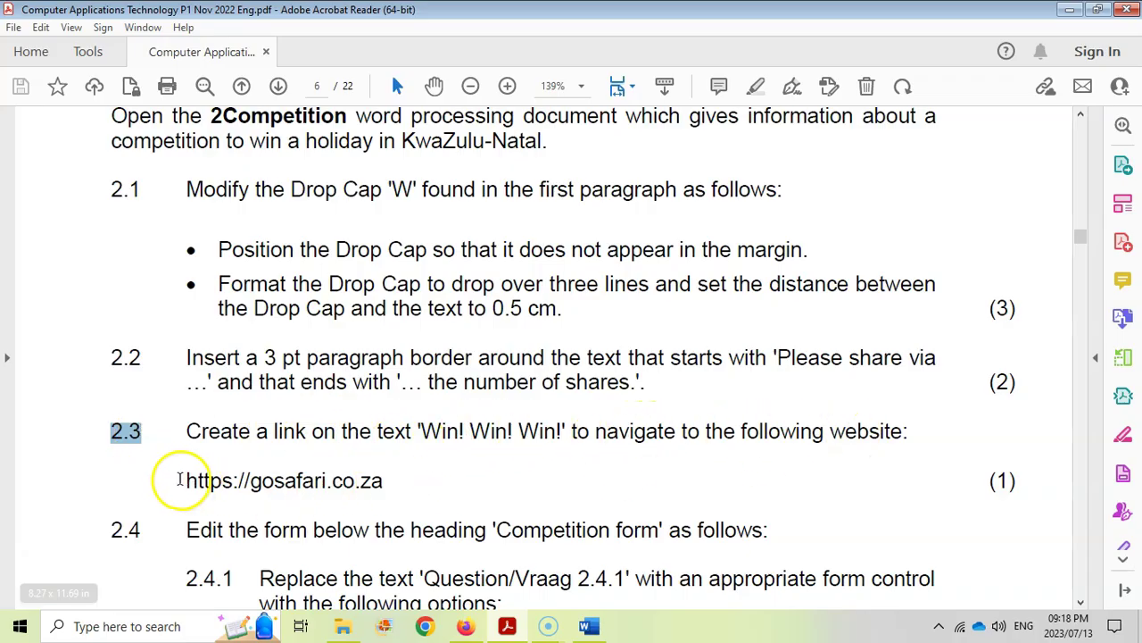
{"action": "left_click_drag", "start_coordinate": [180, 480], "coordinate": [386, 478]}
{"action": "right_click", "coordinate": [327, 486]}
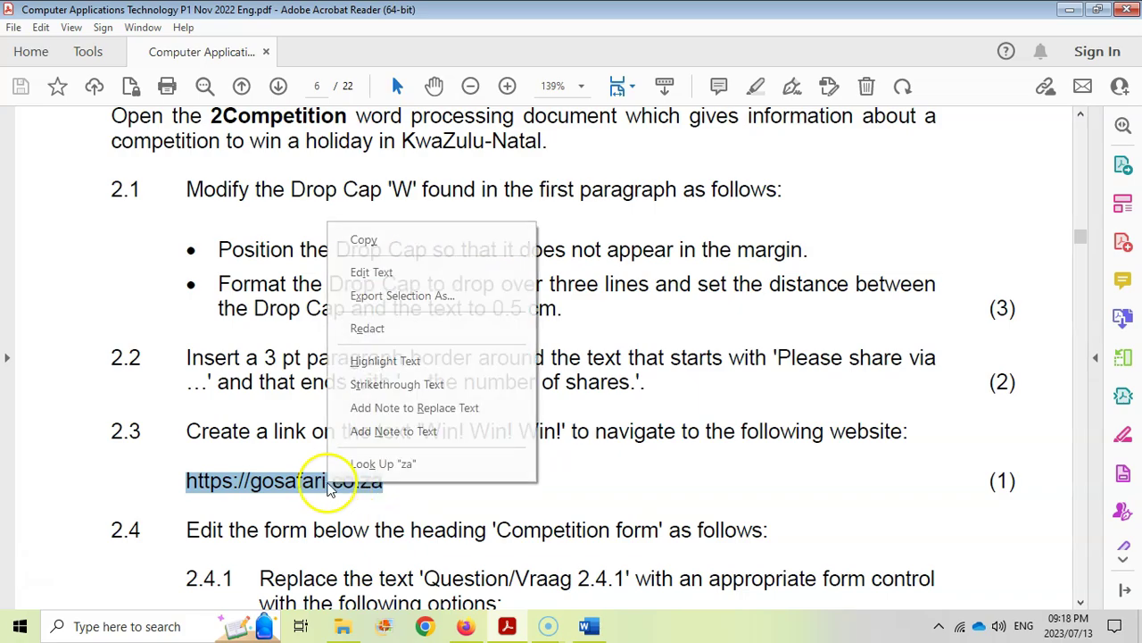
{"action": "left_click", "coordinate": [392, 240]}
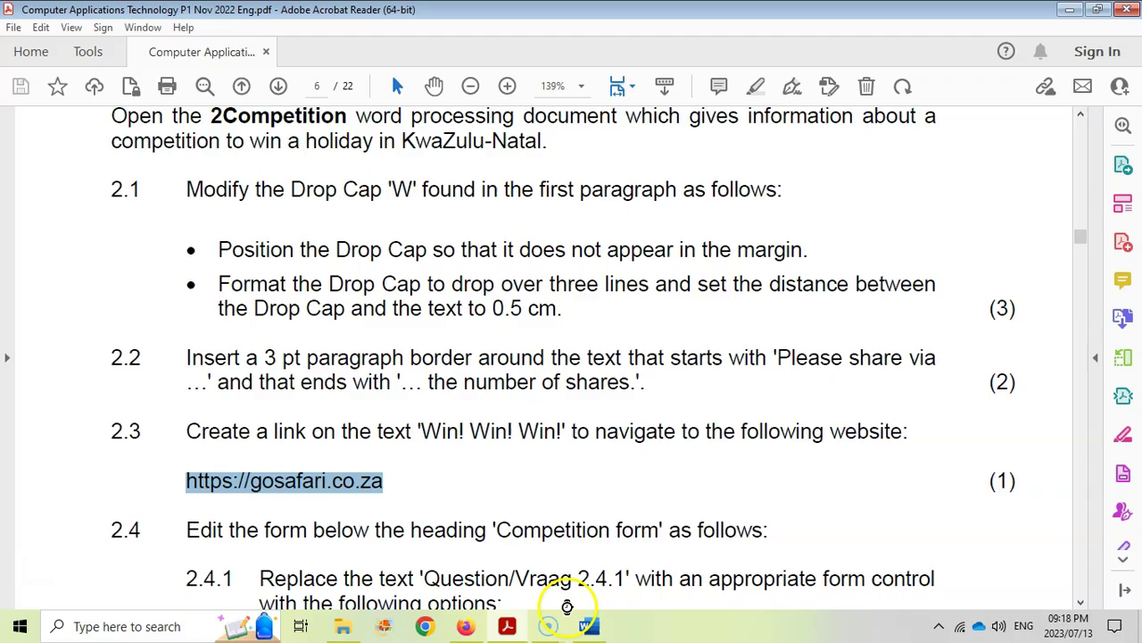
{"action": "left_click", "coordinate": [588, 626]}
{"action": "left_click_drag", "start_coordinate": [323, 459], "coordinate": [418, 458]}
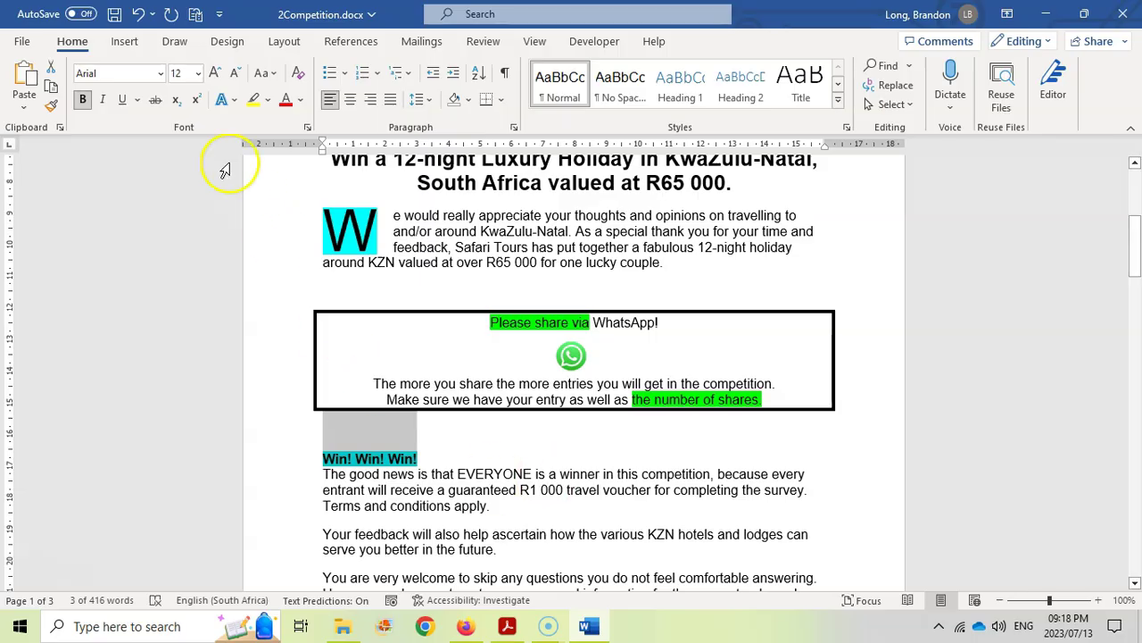
{"action": "left_click", "coordinate": [127, 42]}
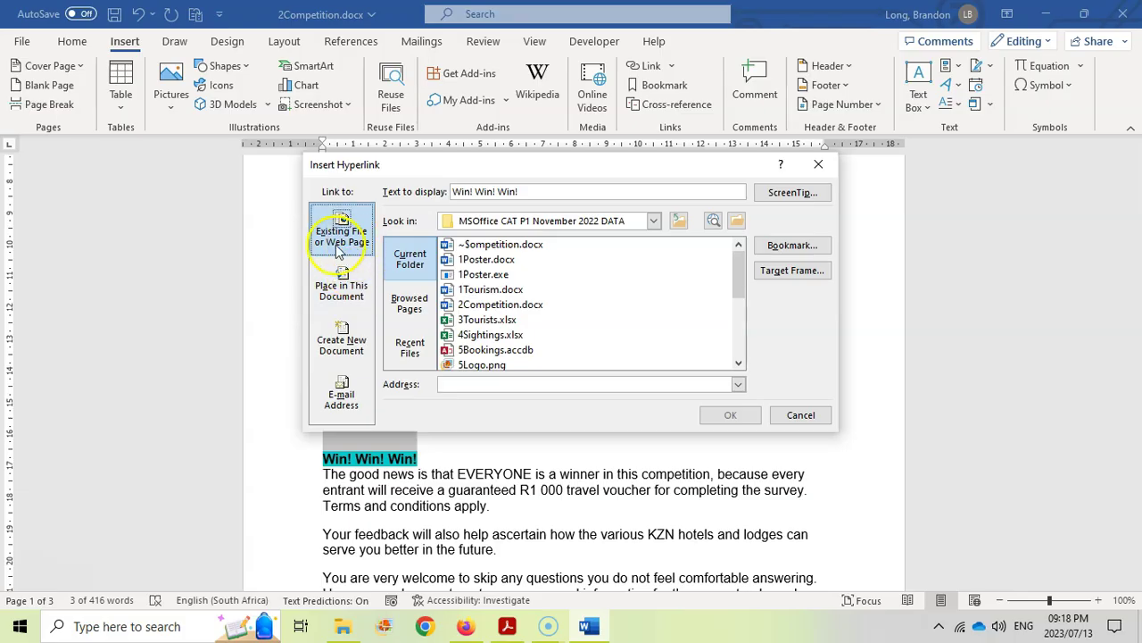
{"action": "left_click", "coordinate": [456, 384]}
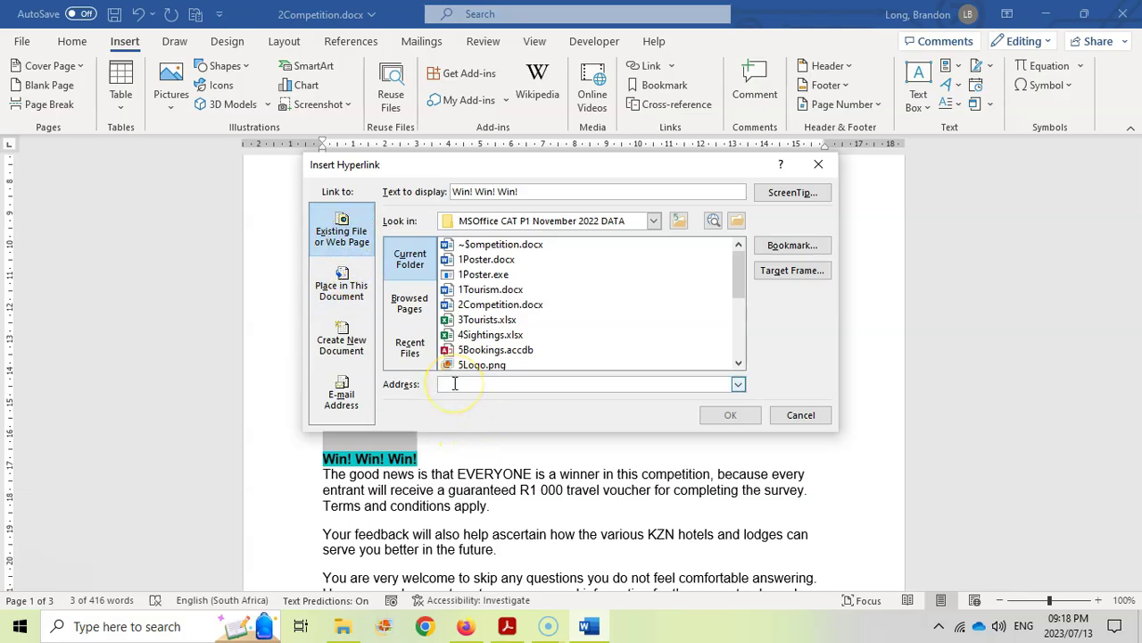
{"action": "right_click", "coordinate": [454, 384]}
{"action": "left_click", "coordinate": [500, 435]}
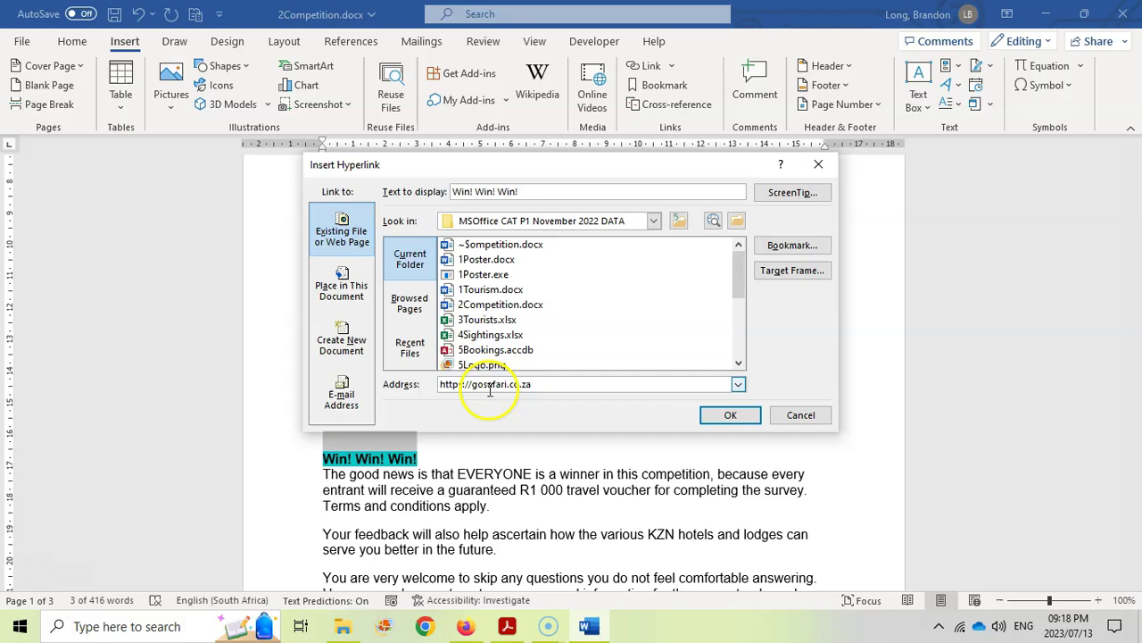
{"action": "left_click", "coordinate": [731, 416]}
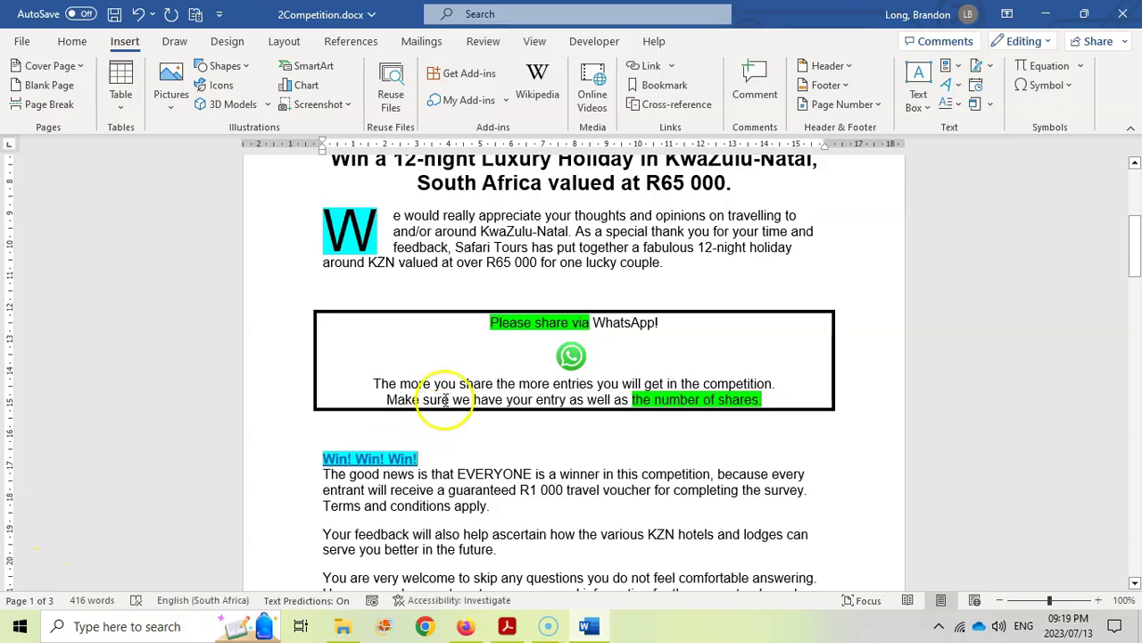
- Mark question 2.4 in the exam paper and scroll down to read 2.4.1
{"action": "key", "text": "alt+Tab"}
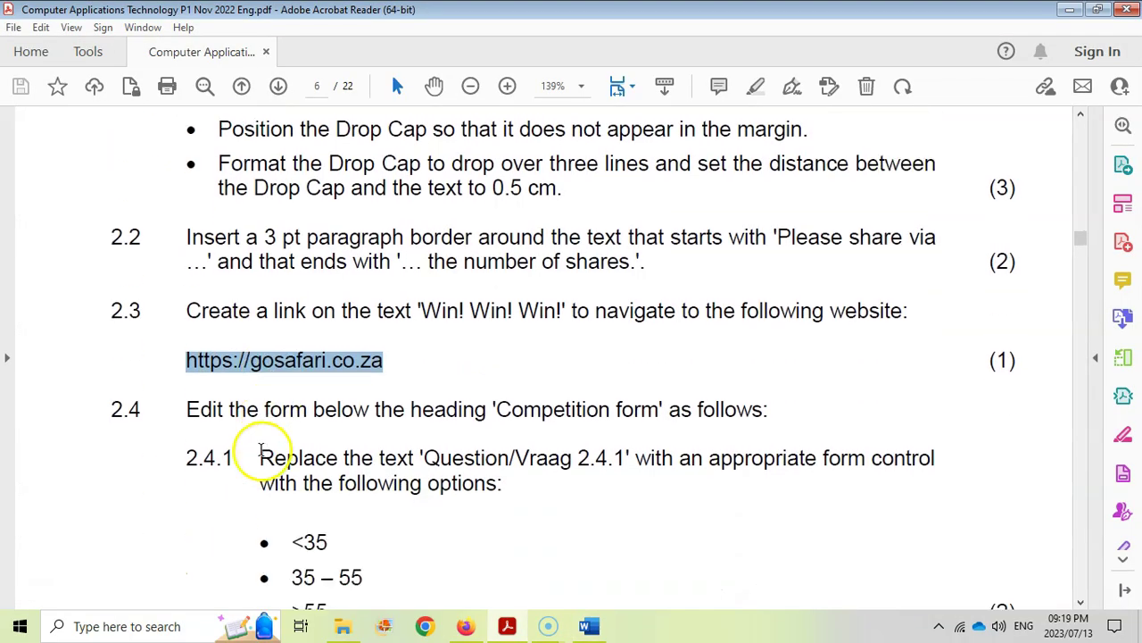
{"action": "left_click_drag", "start_coordinate": [110, 411], "coordinate": [142, 412]}
{"action": "scroll", "coordinate": [144, 418], "scroll_direction": "down", "scroll_amount": 3}
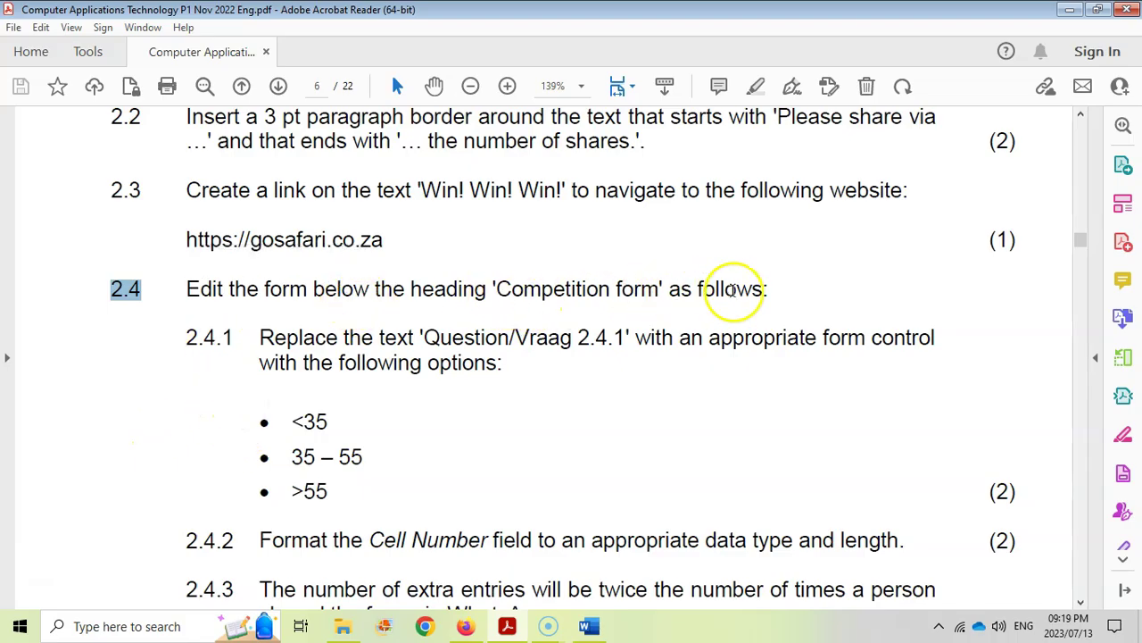
- Scroll to the Competition form and select 'Question/Vraag 2.4.1' beside Age
{"action": "left_click", "coordinate": [588, 626]}
{"action": "scroll", "coordinate": [508, 418], "scroll_direction": "down", "scroll_amount": 6}
{"action": "scroll", "coordinate": [509, 418], "scroll_direction": "down", "scroll_amount": 5}
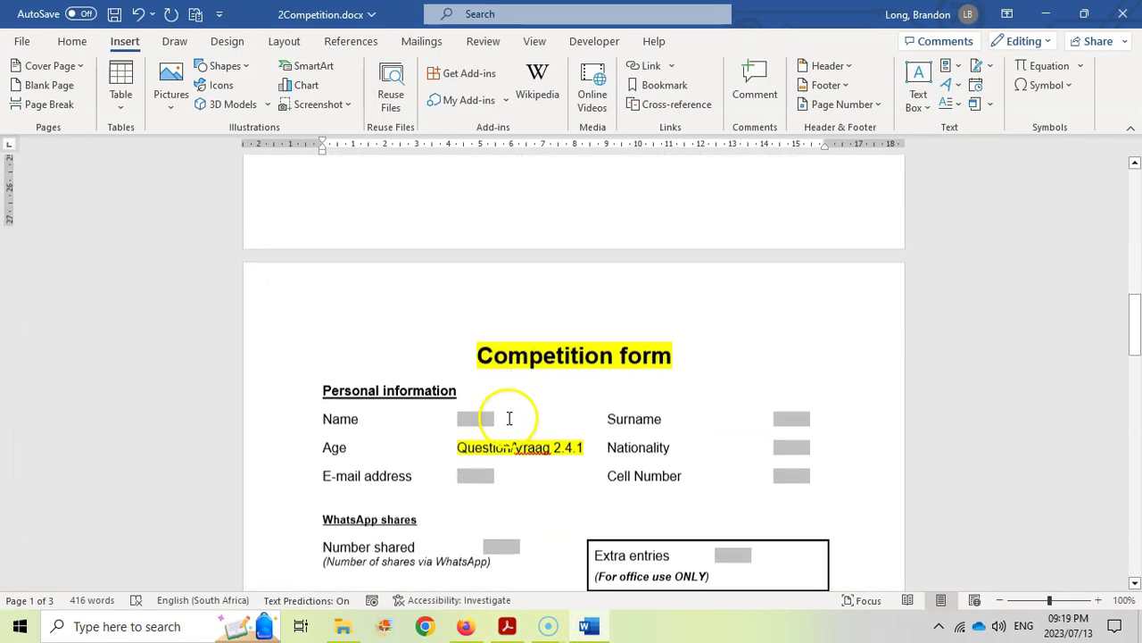
{"action": "key", "text": "alt+Tab"}
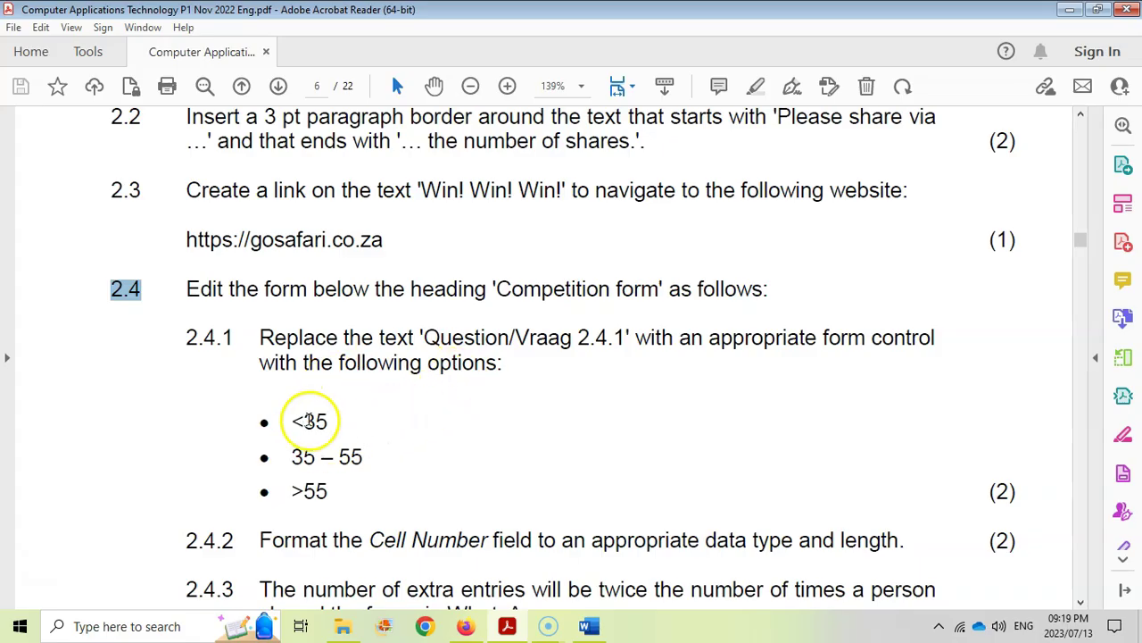
{"action": "left_click", "coordinate": [589, 626]}
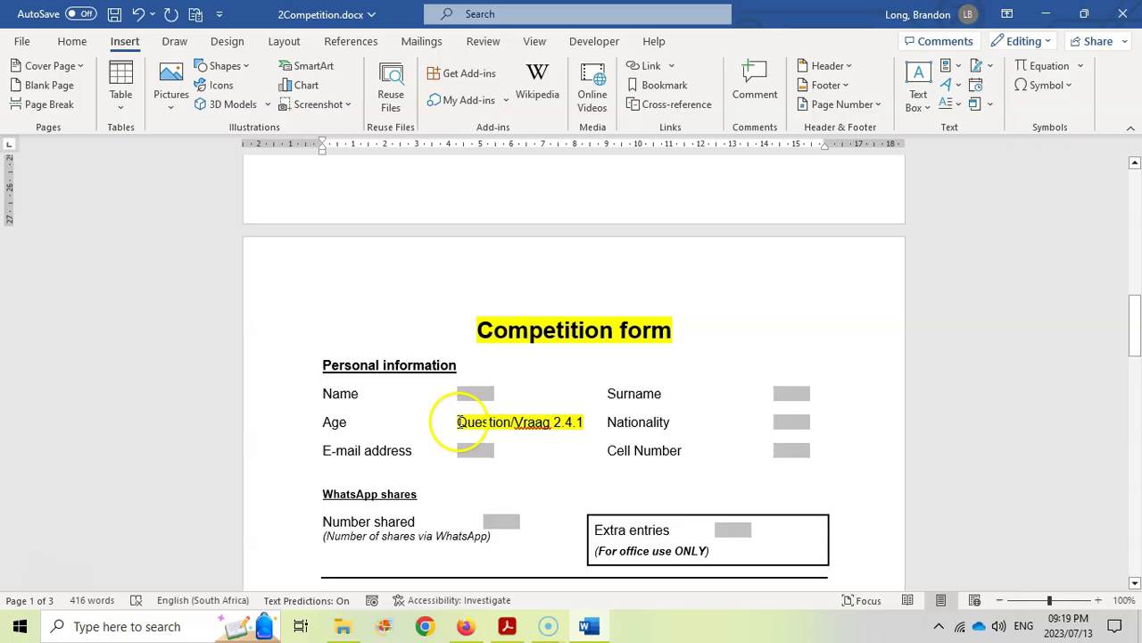
{"action": "left_click_drag", "start_coordinate": [457, 421], "coordinate": [583, 423]}
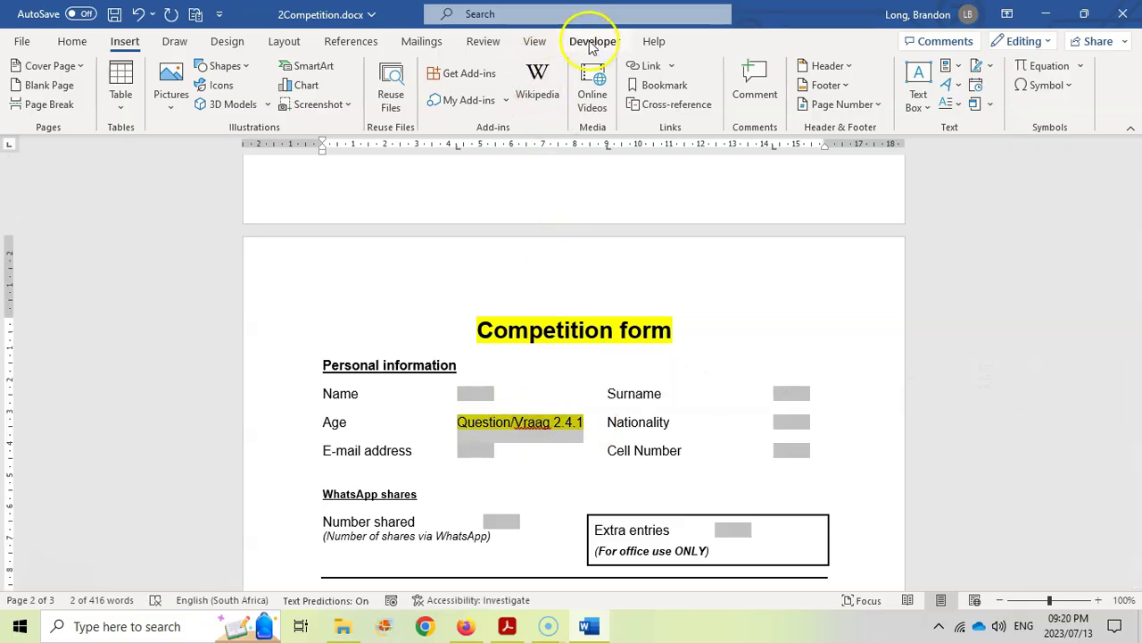
- Enable the Developer tab through Customize the Ribbon and display its form-control commands
{"action": "left_click", "coordinate": [72, 41]}
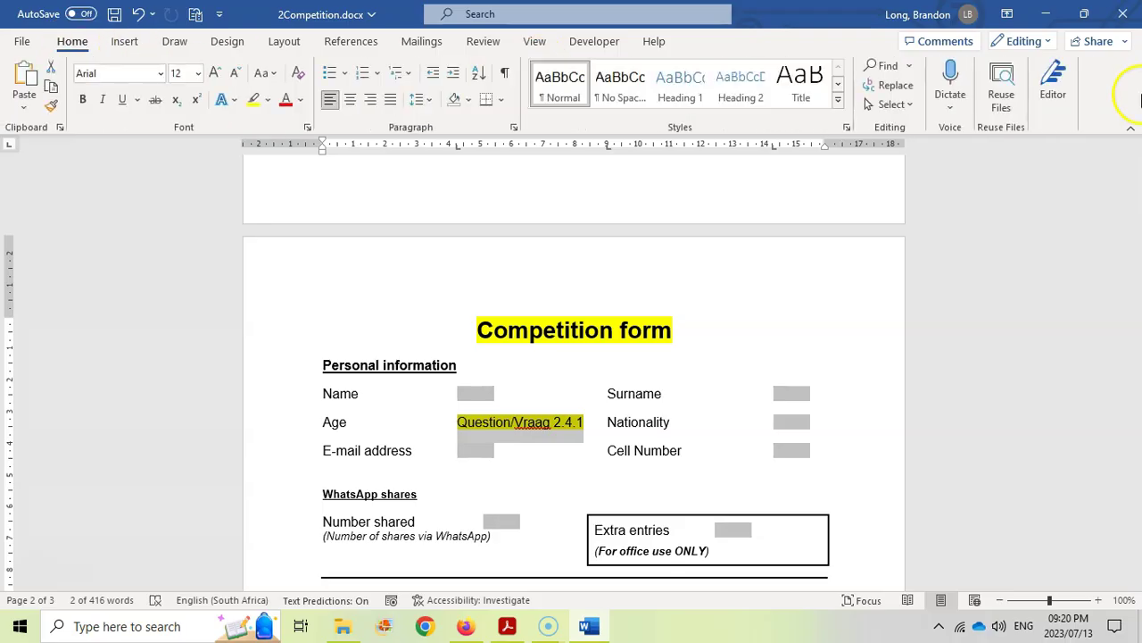
{"action": "right_click", "coordinate": [1107, 99]}
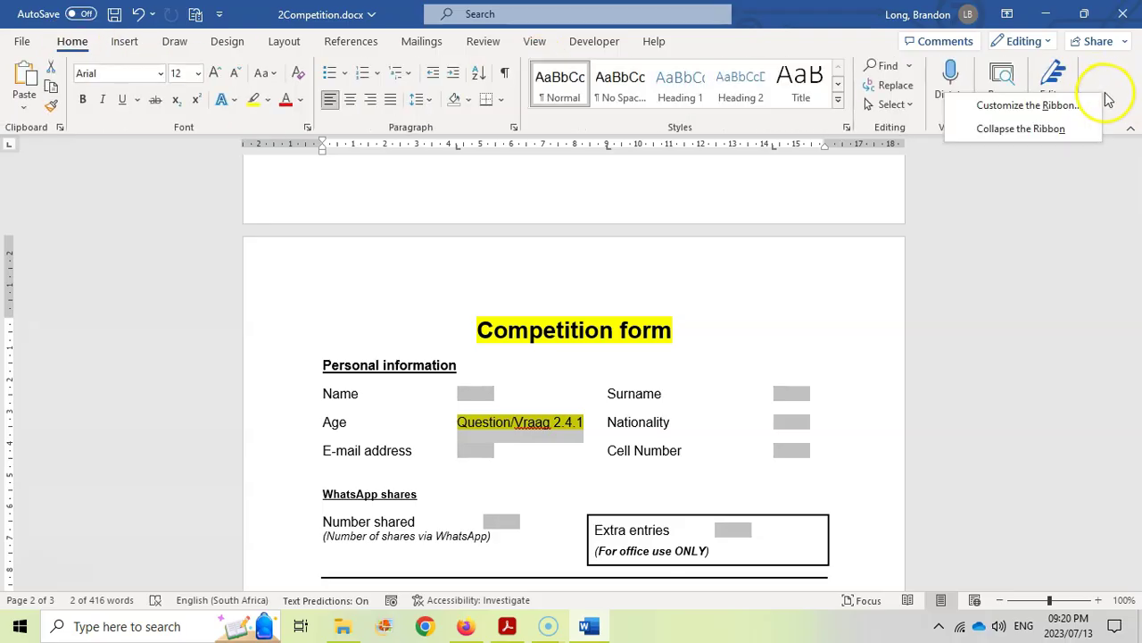
{"action": "left_click", "coordinate": [1034, 109]}
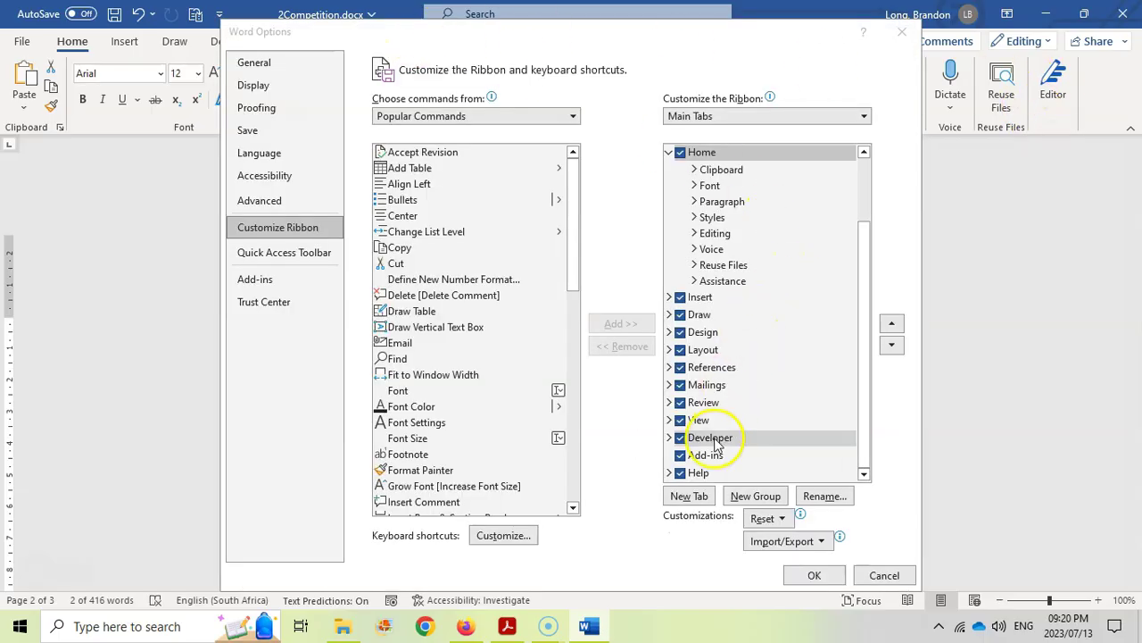
{"action": "left_click", "coordinate": [815, 574]}
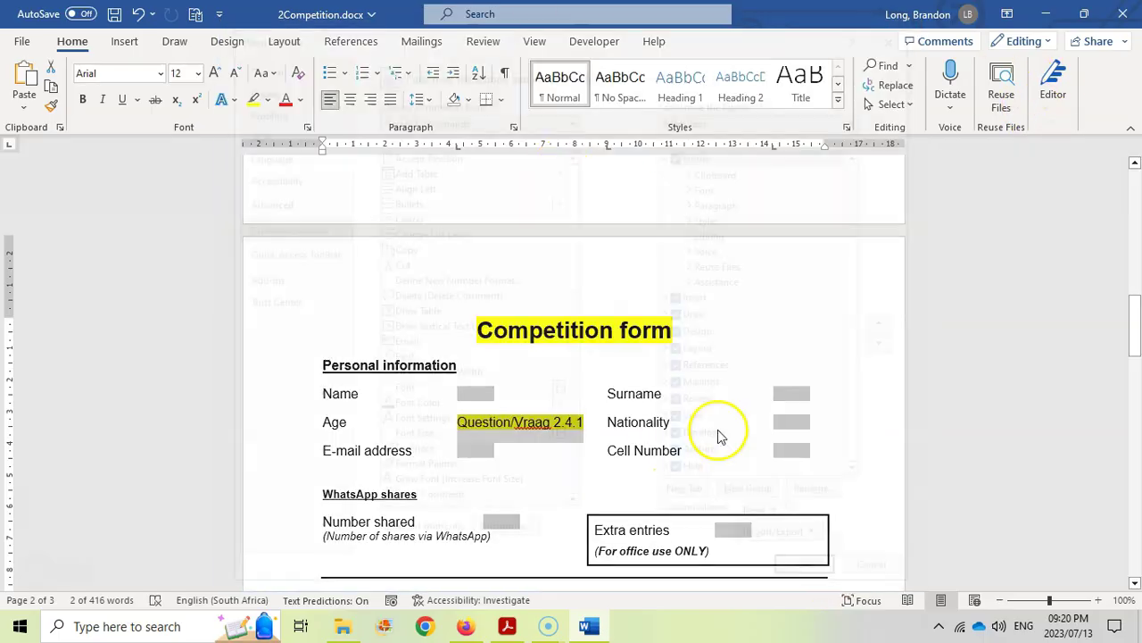
{"action": "left_click", "coordinate": [594, 45]}
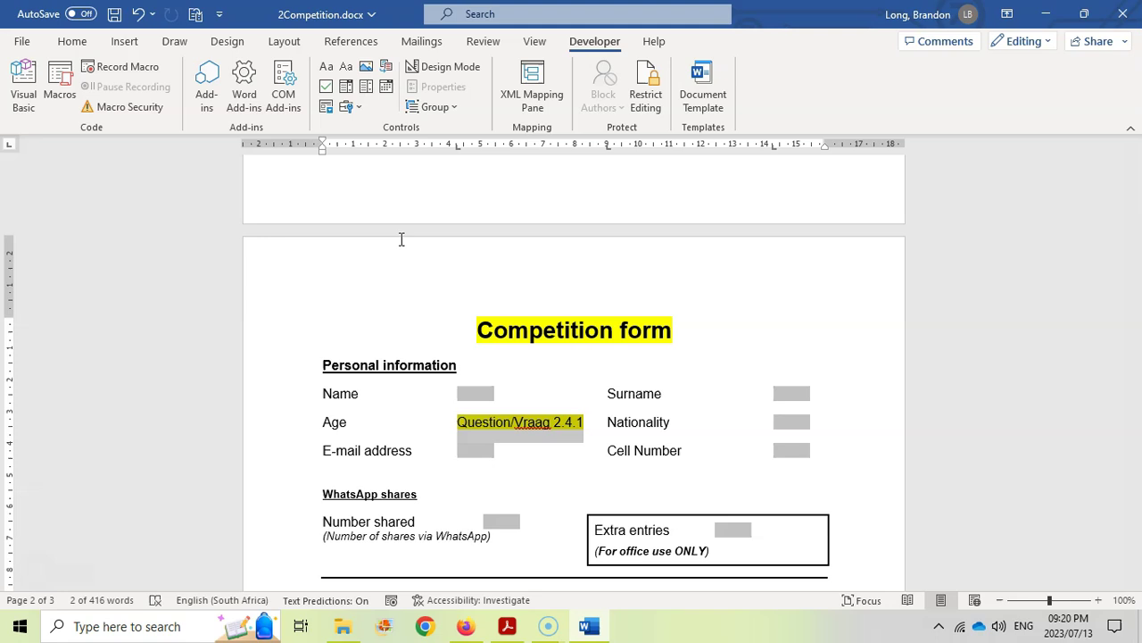
{"action": "left_click", "coordinate": [507, 626]}
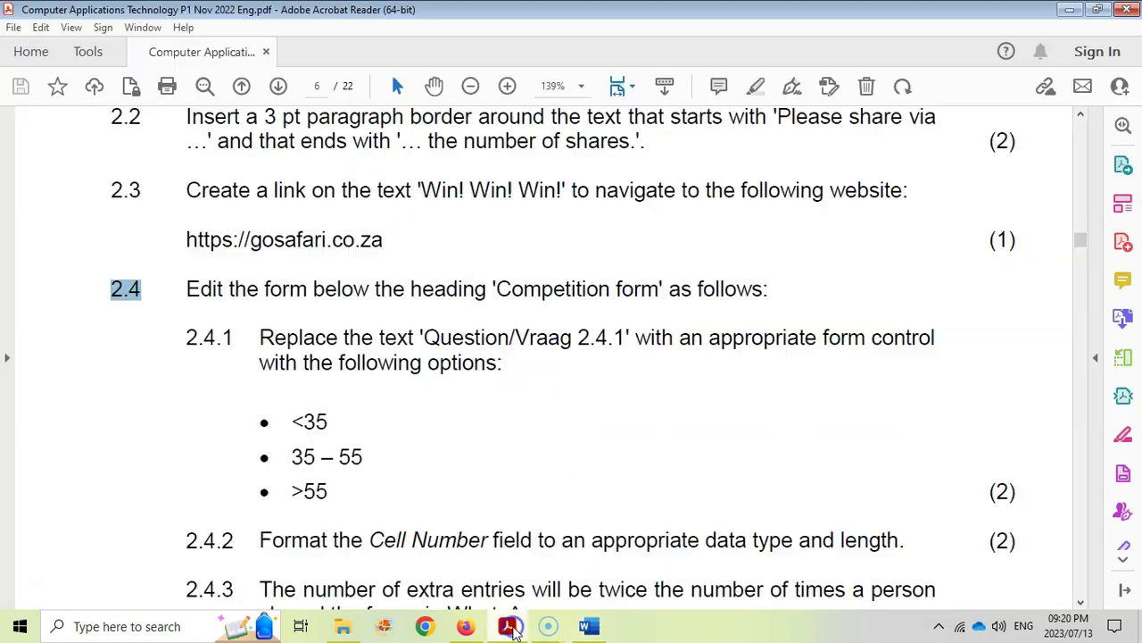
- Replace the Age placeholder with a legacy drop-down form field and open its properties
{"action": "left_click", "coordinate": [589, 626]}
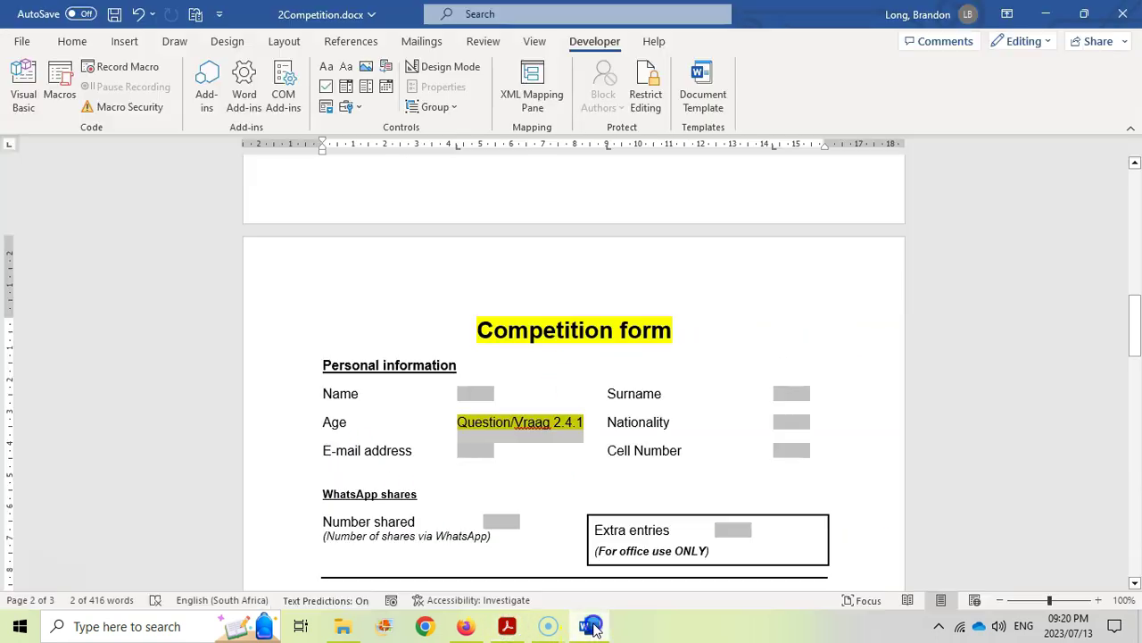
{"action": "left_click", "coordinate": [354, 107]}
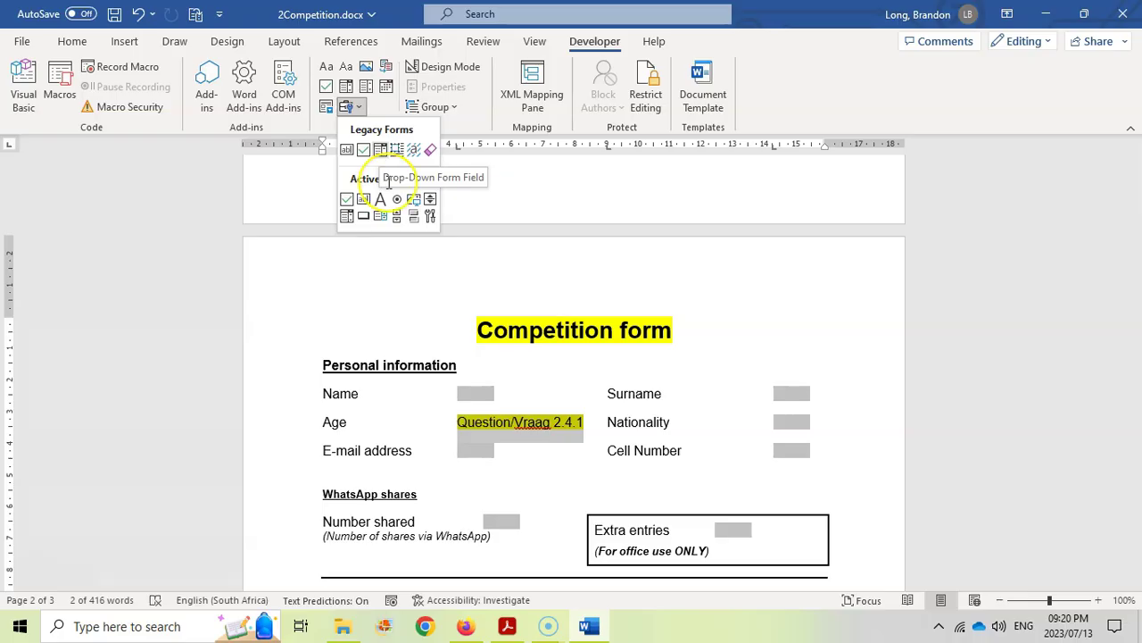
{"action": "left_click", "coordinate": [380, 149]}
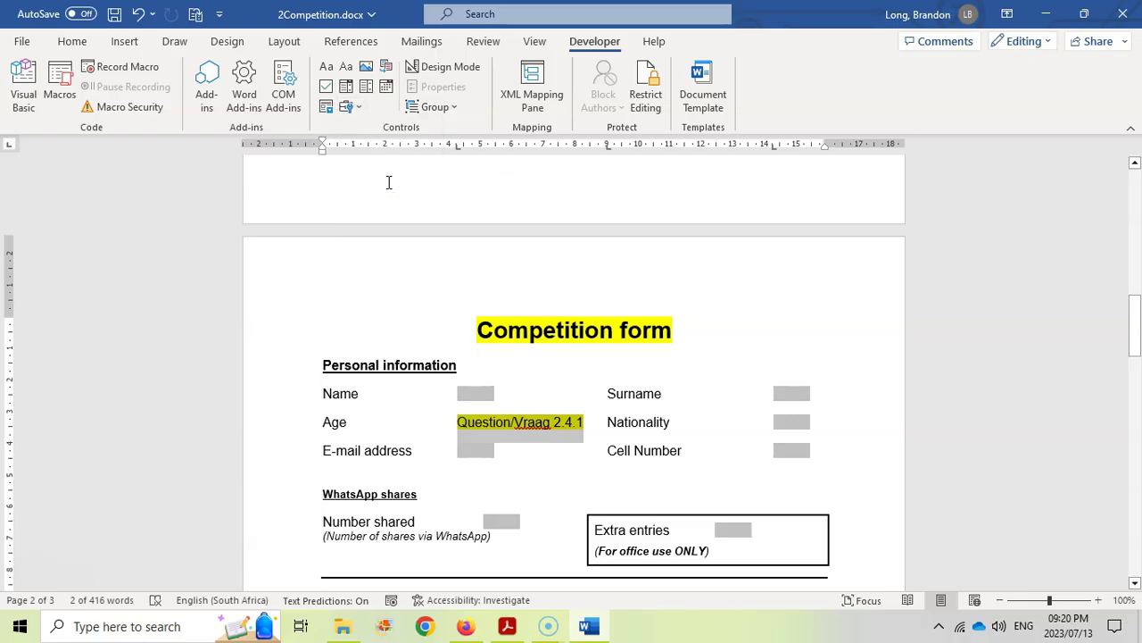
{"action": "right_click", "coordinate": [480, 421]}
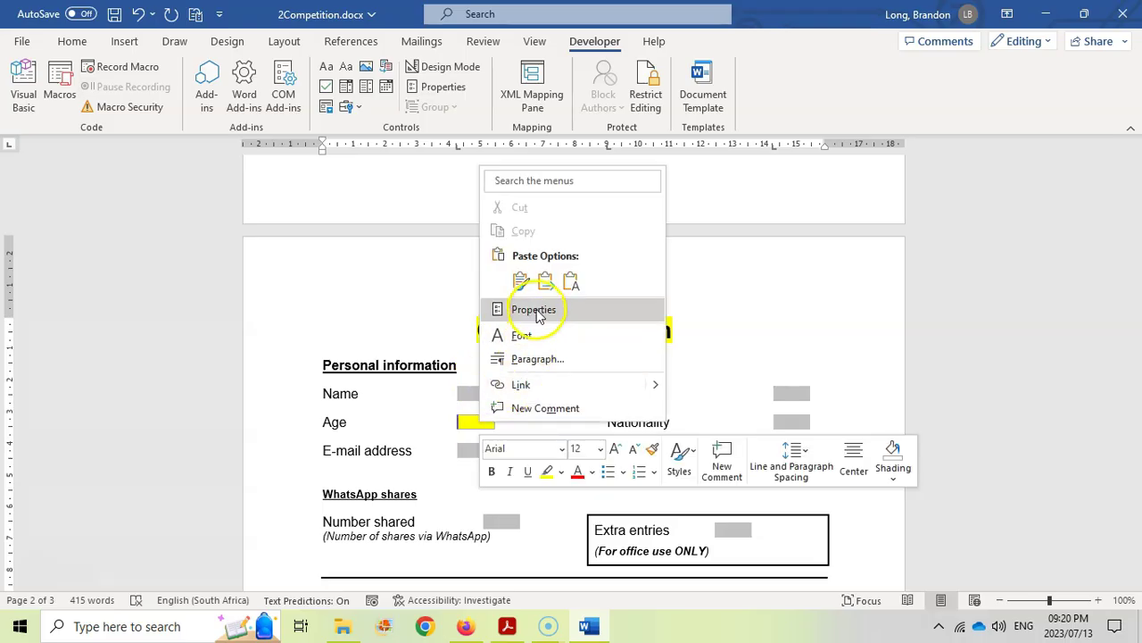
{"action": "left_click", "coordinate": [536, 314]}
- Add the options <35, 35-55 and >55 to the Age drop-down field
{"action": "left_click", "coordinate": [507, 625]}
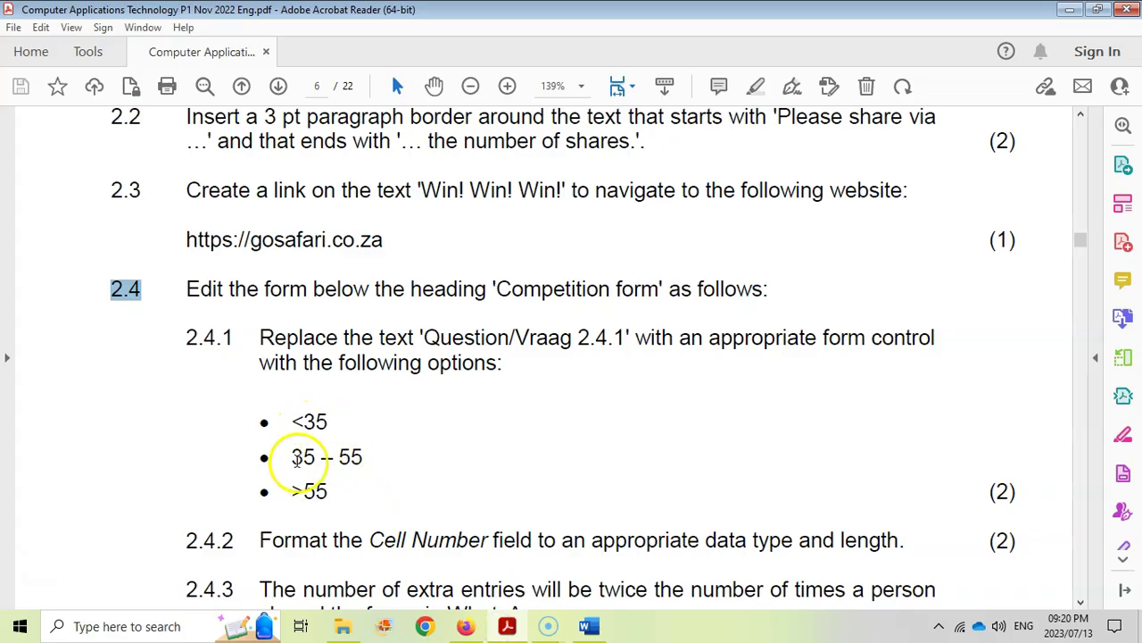
{"action": "left_click", "coordinate": [589, 626]}
{"action": "type", "text": "<3"}
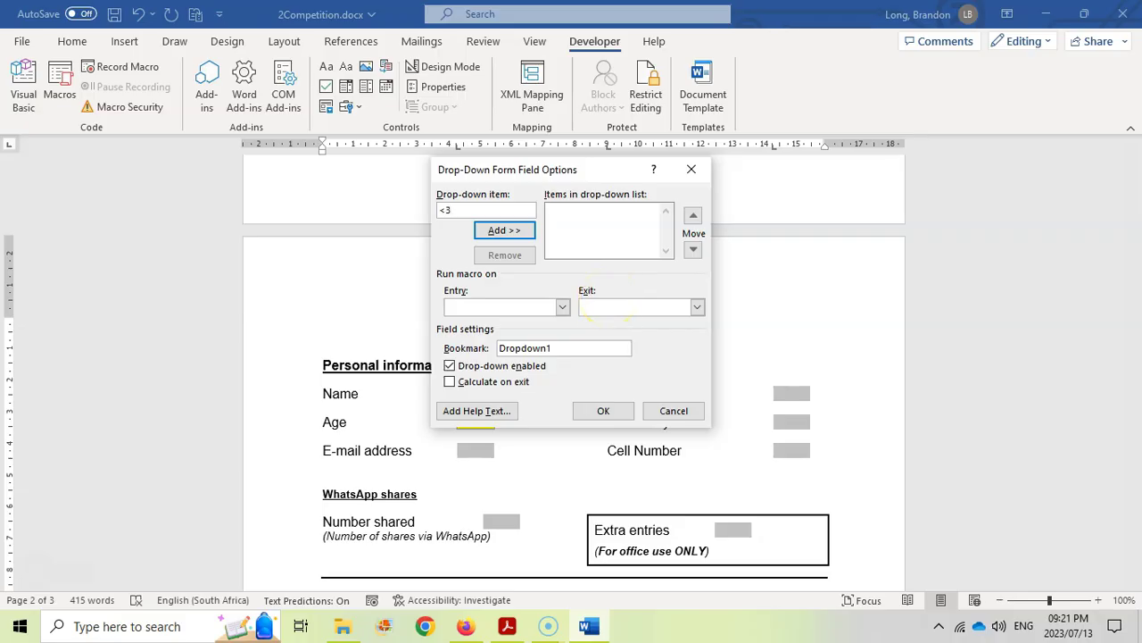
{"action": "type", "text": "5"}
{"action": "left_click", "coordinate": [504, 231]}
{"action": "type", "text": "35-"}
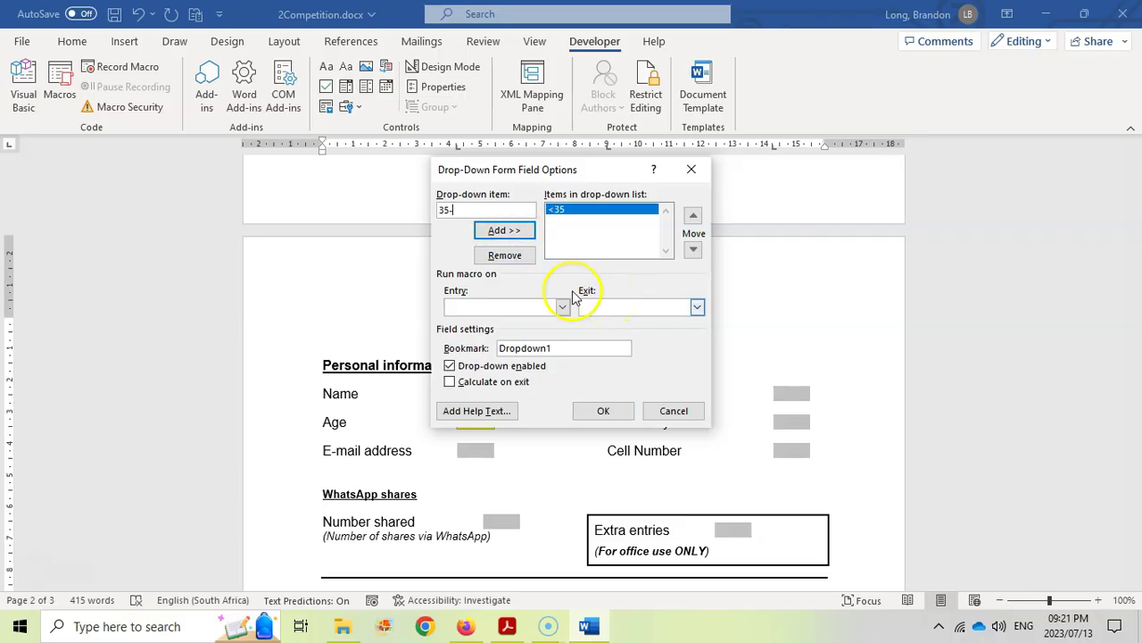
{"action": "type", "text": "55"}
{"action": "left_click", "coordinate": [514, 232]}
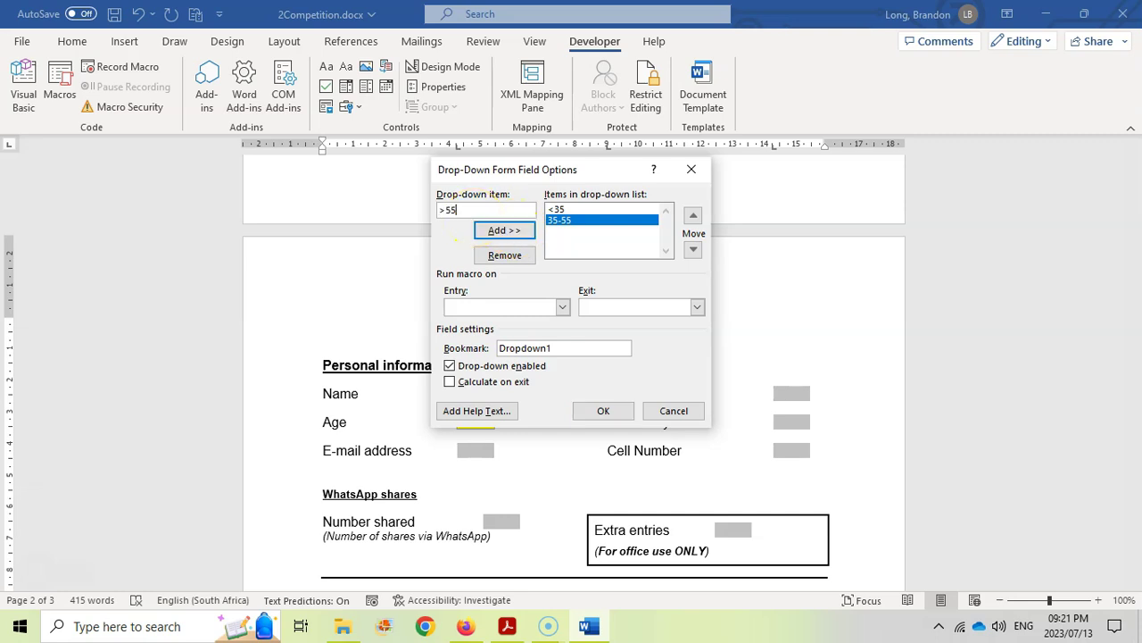
{"action": "left_click", "coordinate": [507, 625]}
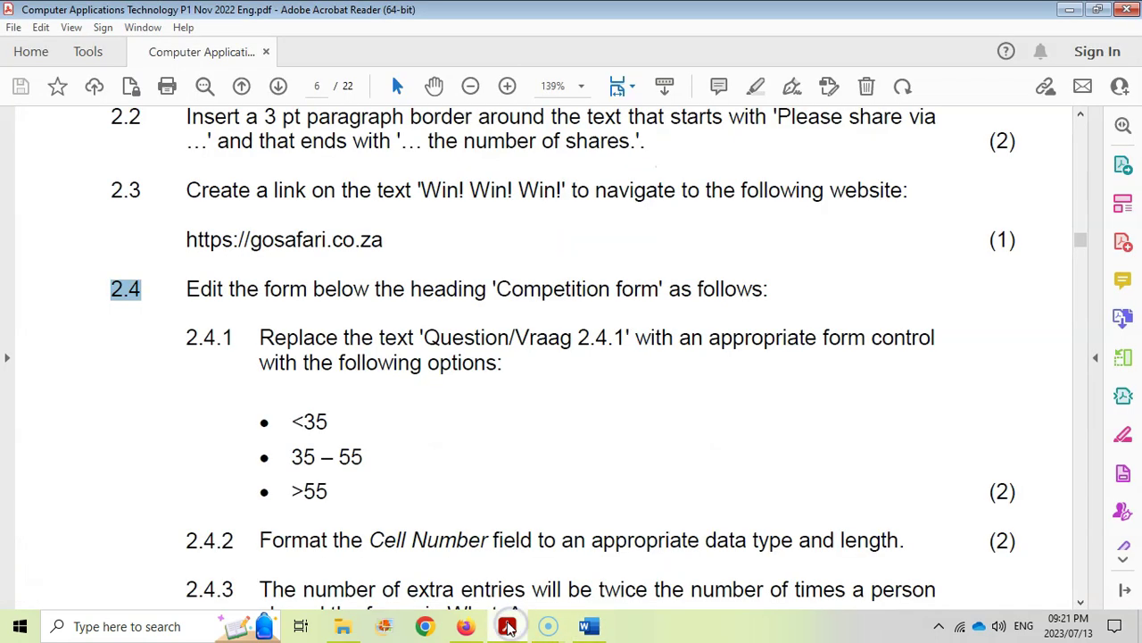
{"action": "left_click", "coordinate": [507, 626]}
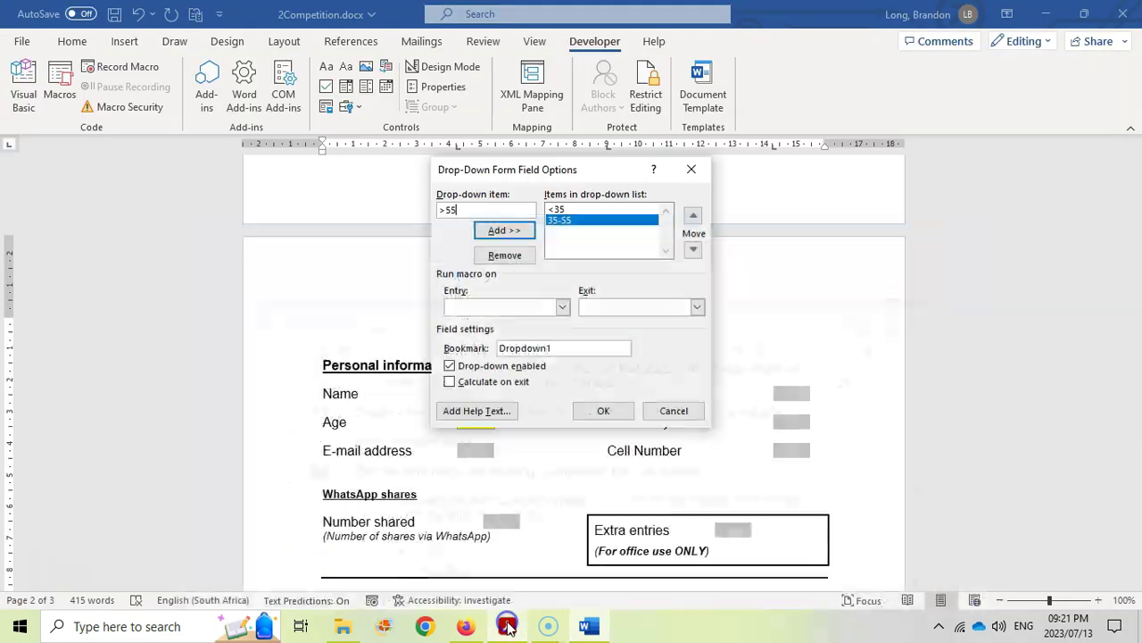
{"action": "left_click", "coordinate": [504, 232]}
{"action": "left_click", "coordinate": [603, 412]}
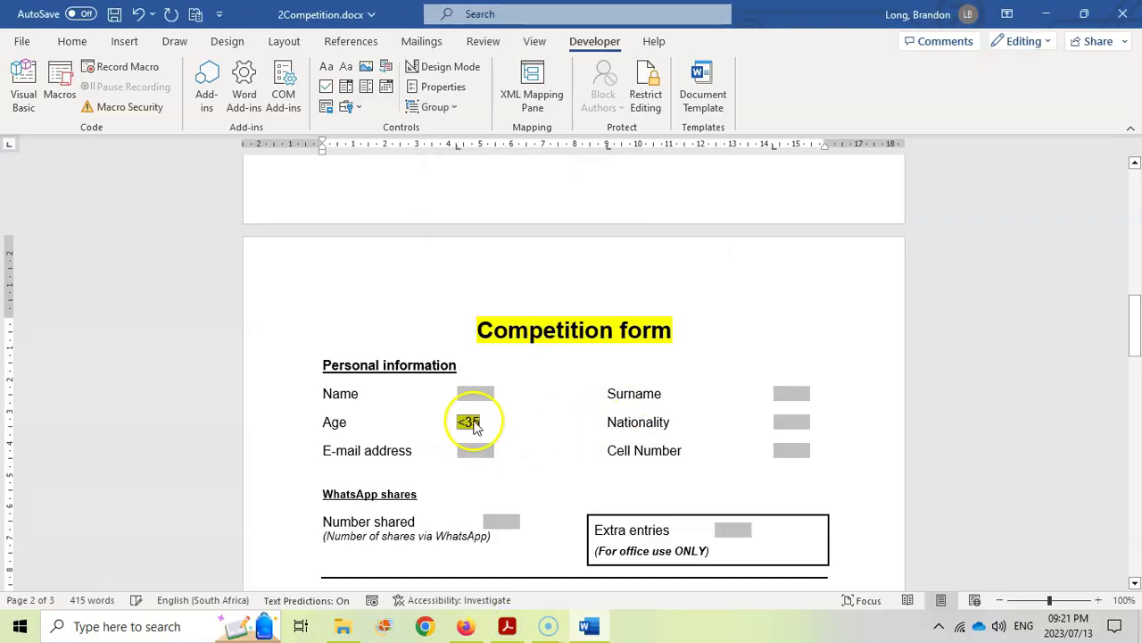
{"action": "left_click", "coordinate": [472, 423]}
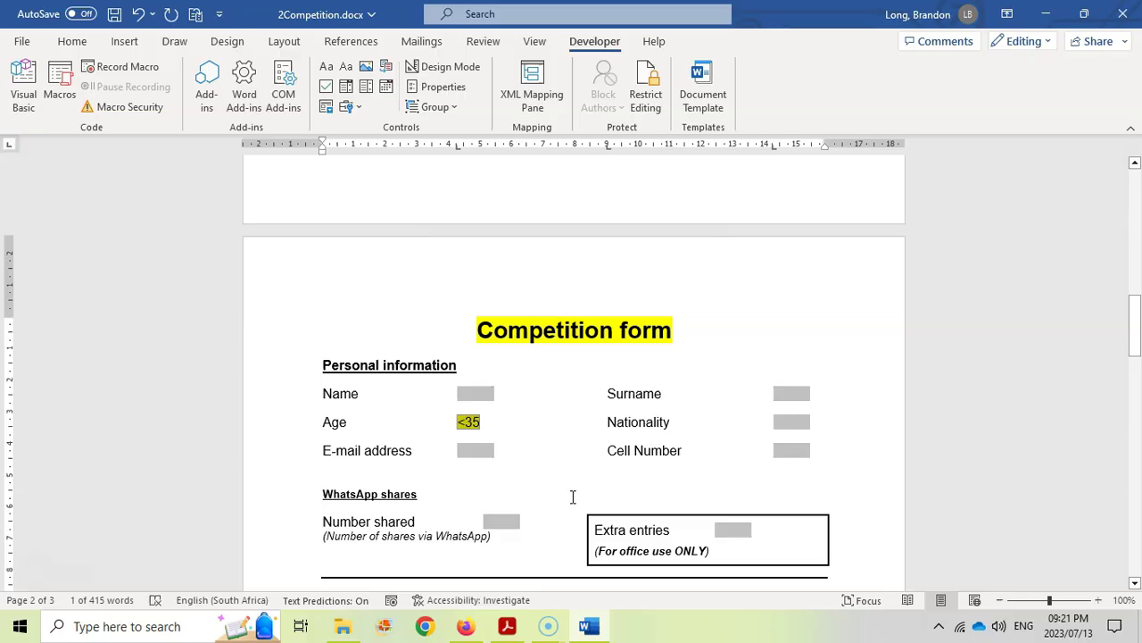
- Check the Cell Number requirement in the question paper, then return to the Competition form
{"action": "key", "text": "alt+Tab"}
{"action": "scroll", "coordinate": [420, 438], "scroll_direction": "down", "scroll_amount": 2}
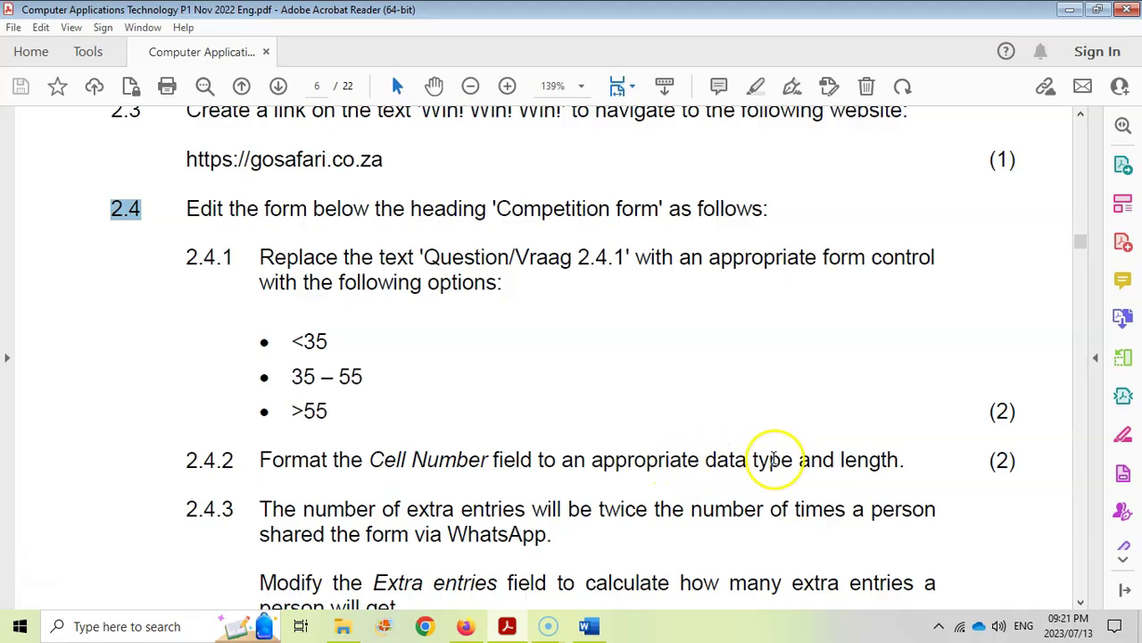
{"action": "left_click", "coordinate": [589, 627]}
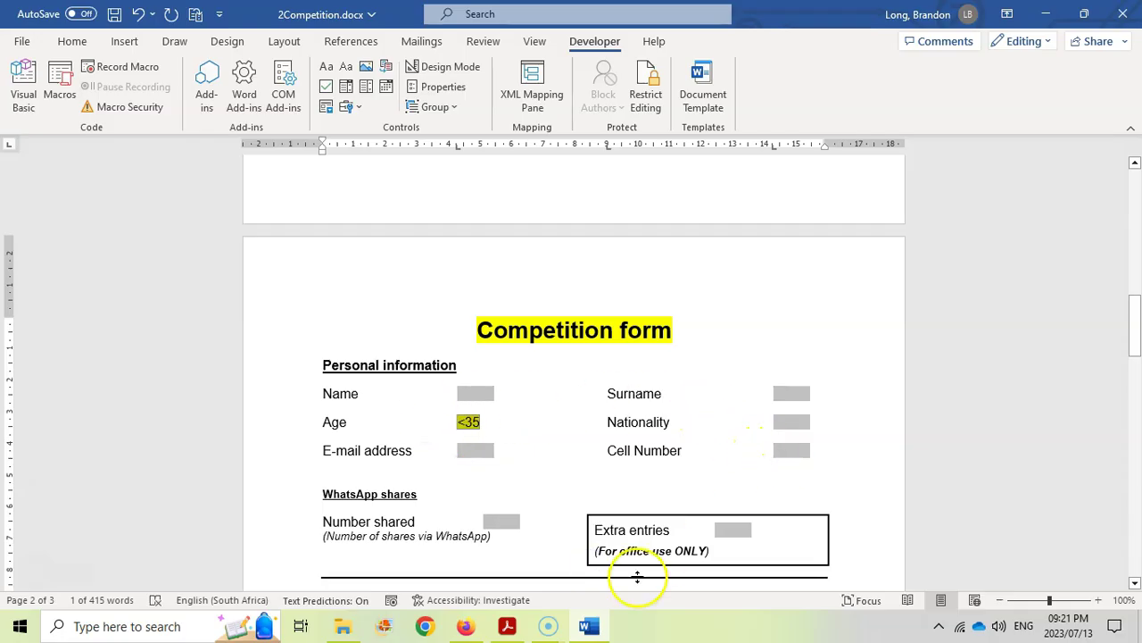
- Set the Cell Number form field to Regular text with a maximum length of 10
{"action": "right_click", "coordinate": [797, 449]}
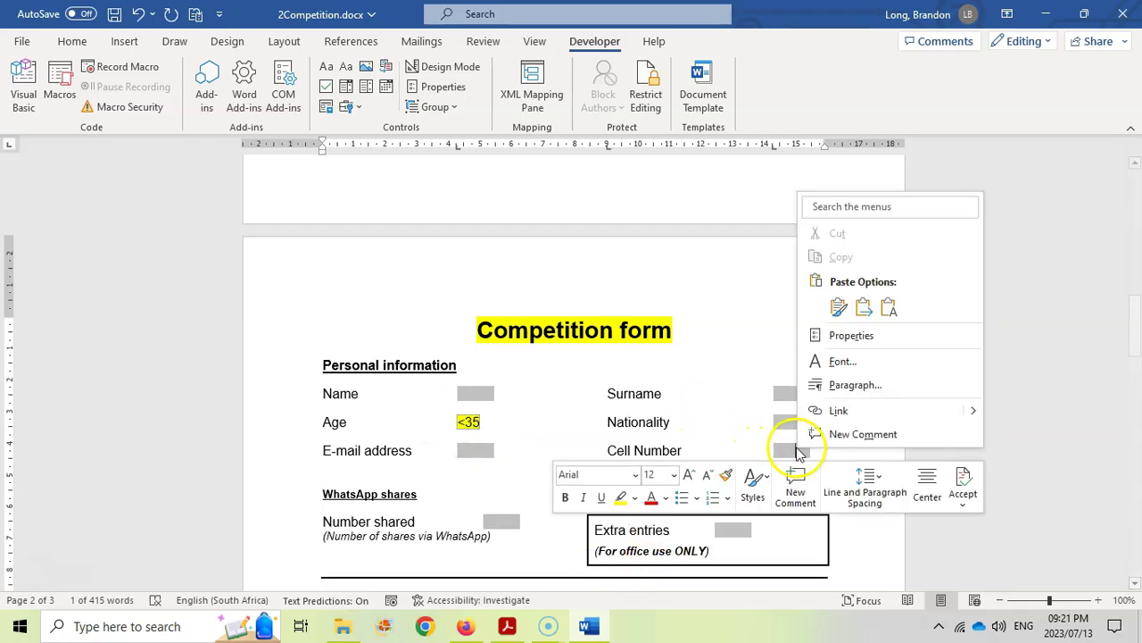
{"action": "left_click", "coordinate": [848, 341]}
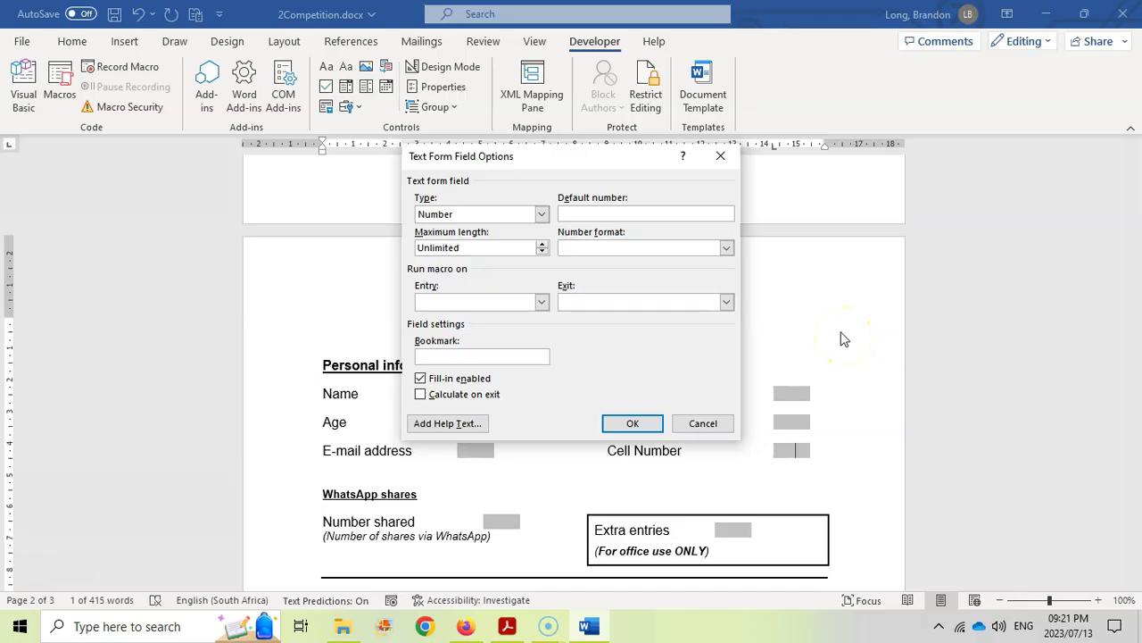
{"action": "left_click", "coordinate": [542, 214]}
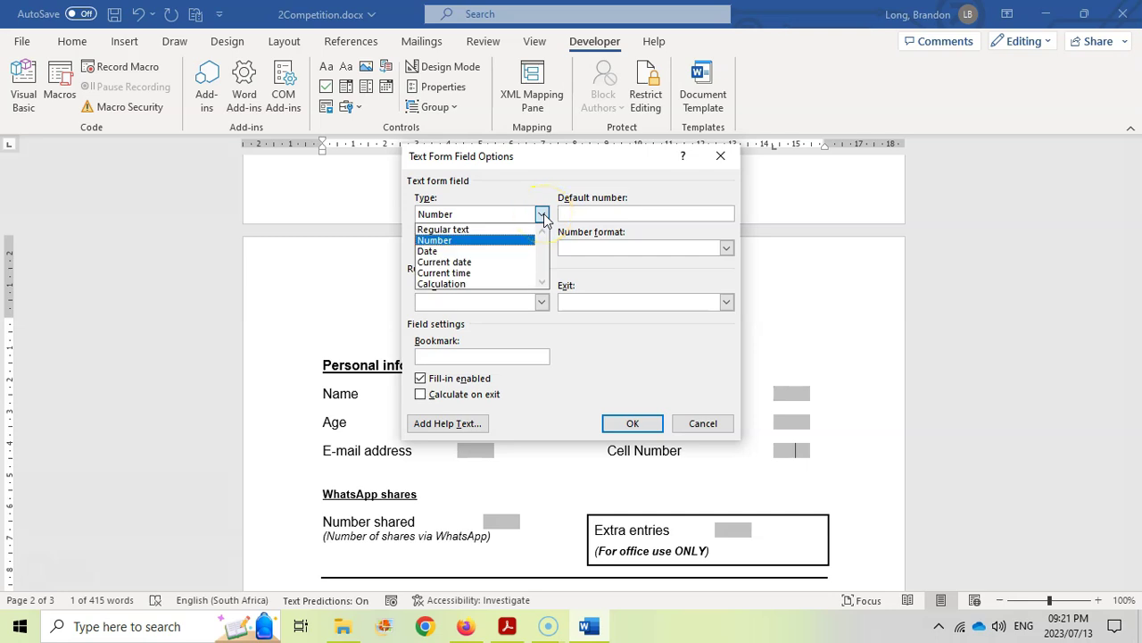
{"action": "left_click", "coordinate": [490, 231]}
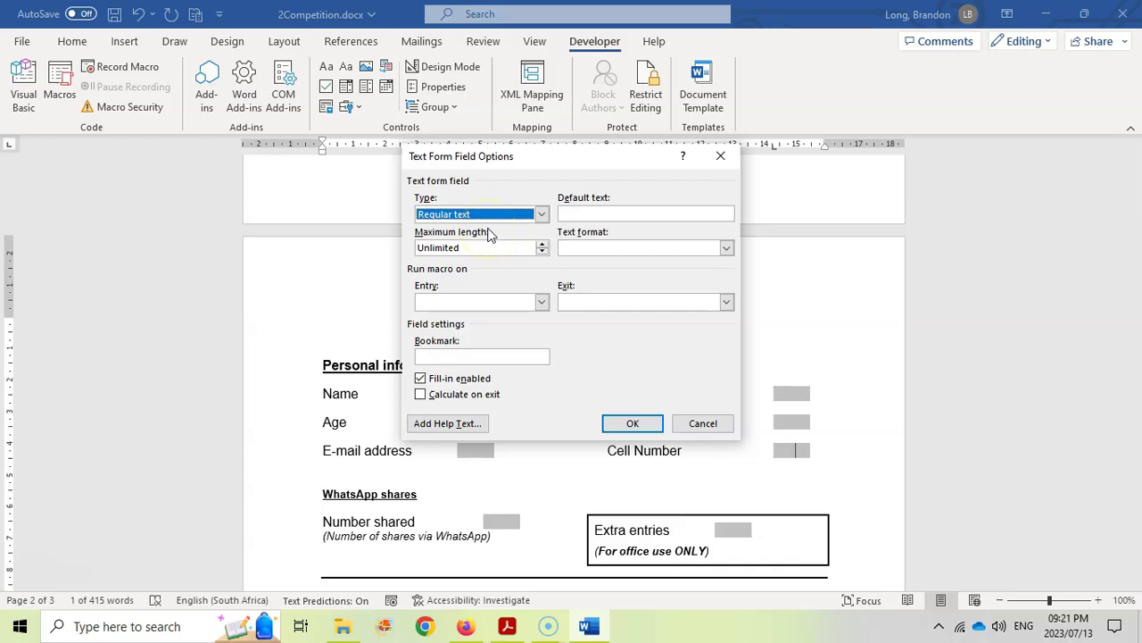
{"action": "double_click", "coordinate": [466, 248]}
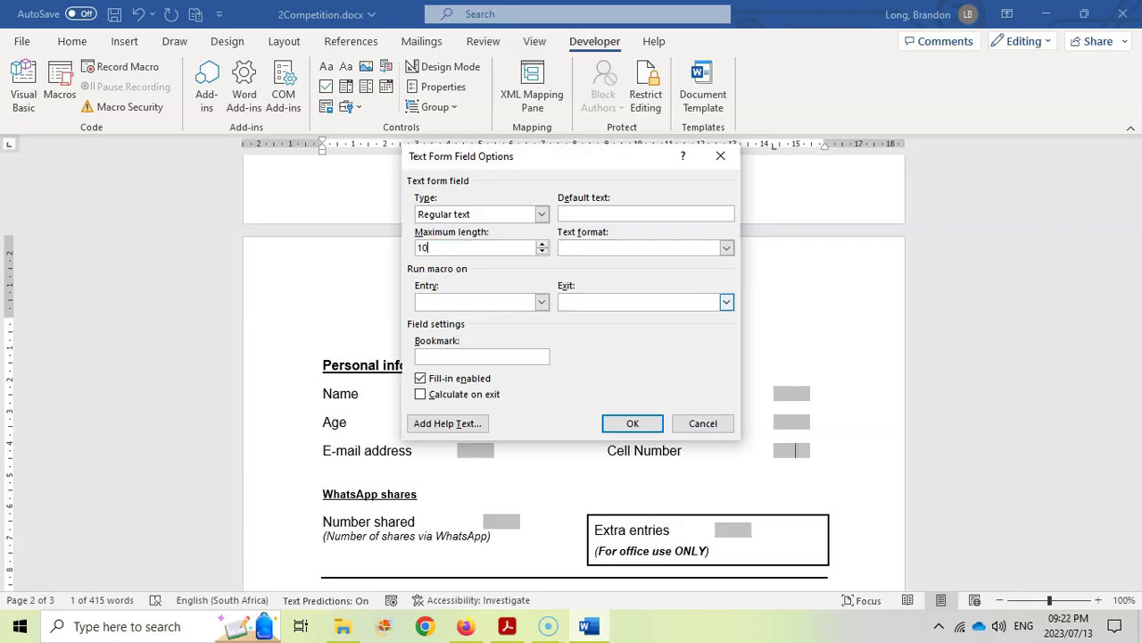
{"action": "left_click", "coordinate": [502, 218]}
{"action": "left_click", "coordinate": [502, 217]}
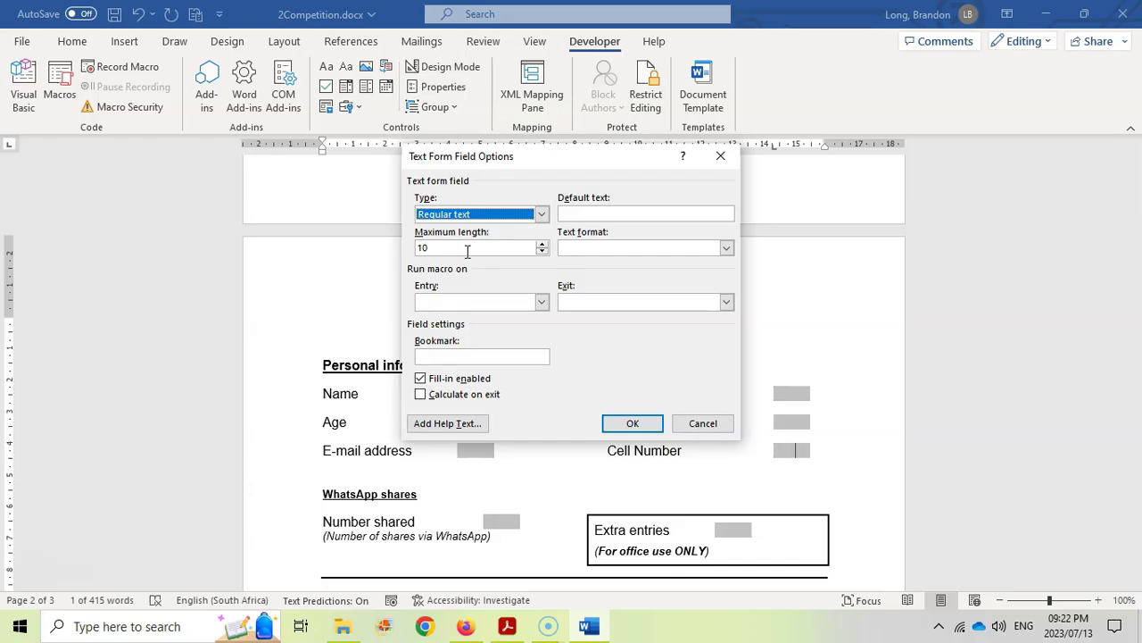
{"action": "left_click", "coordinate": [634, 423]}
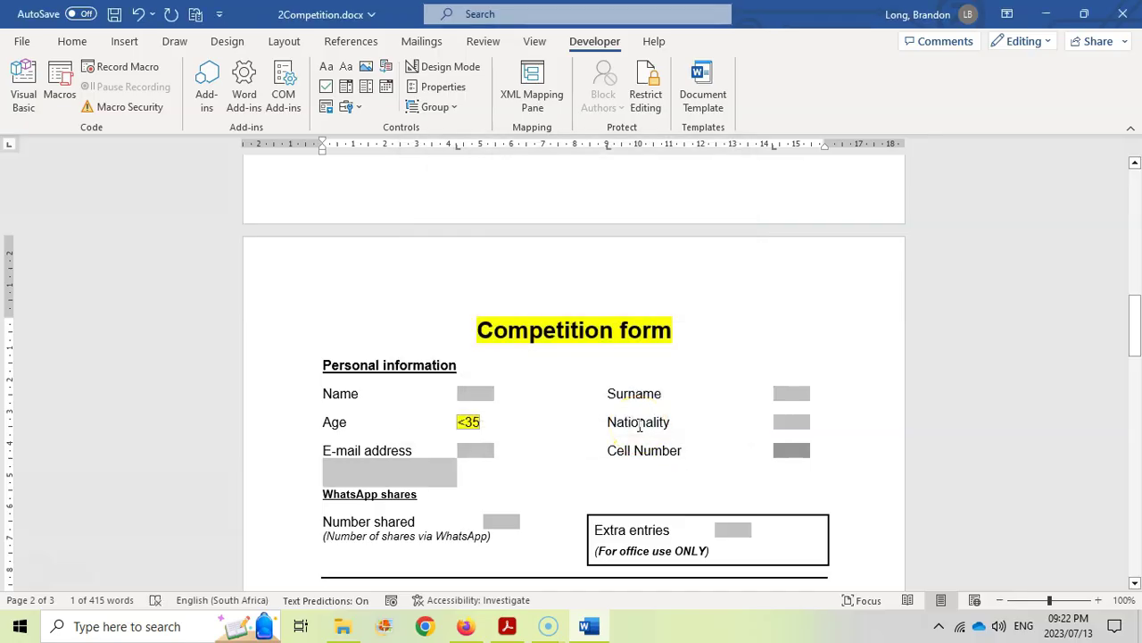
- Scroll the exam paper to question 2.4.3 on extra entries, then return to the Word form
{"action": "left_click", "coordinate": [507, 626]}
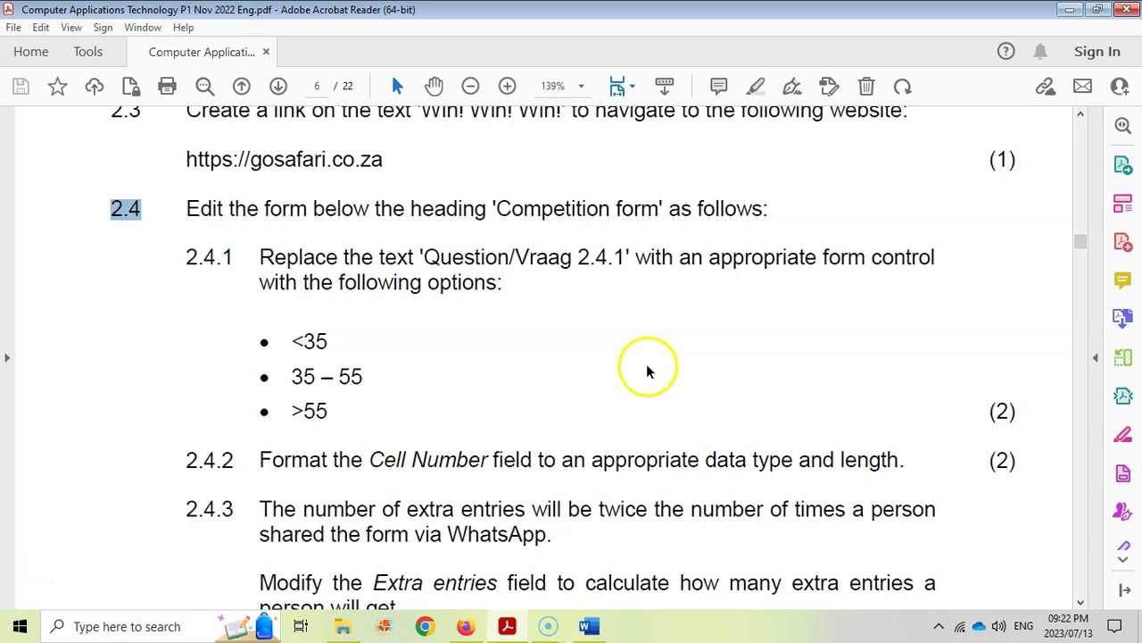
{"action": "scroll", "coordinate": [737, 447], "scroll_direction": "down", "scroll_amount": 2}
{"action": "scroll", "coordinate": [357, 419], "scroll_direction": "down", "scroll_amount": 2}
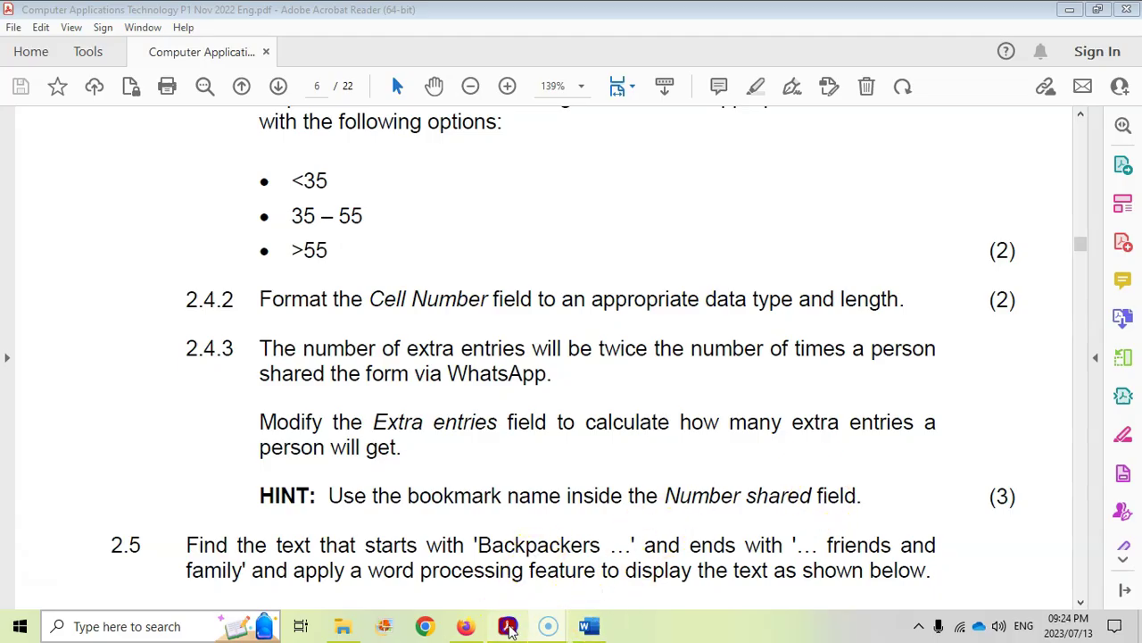
{"action": "left_click", "coordinate": [585, 626]}
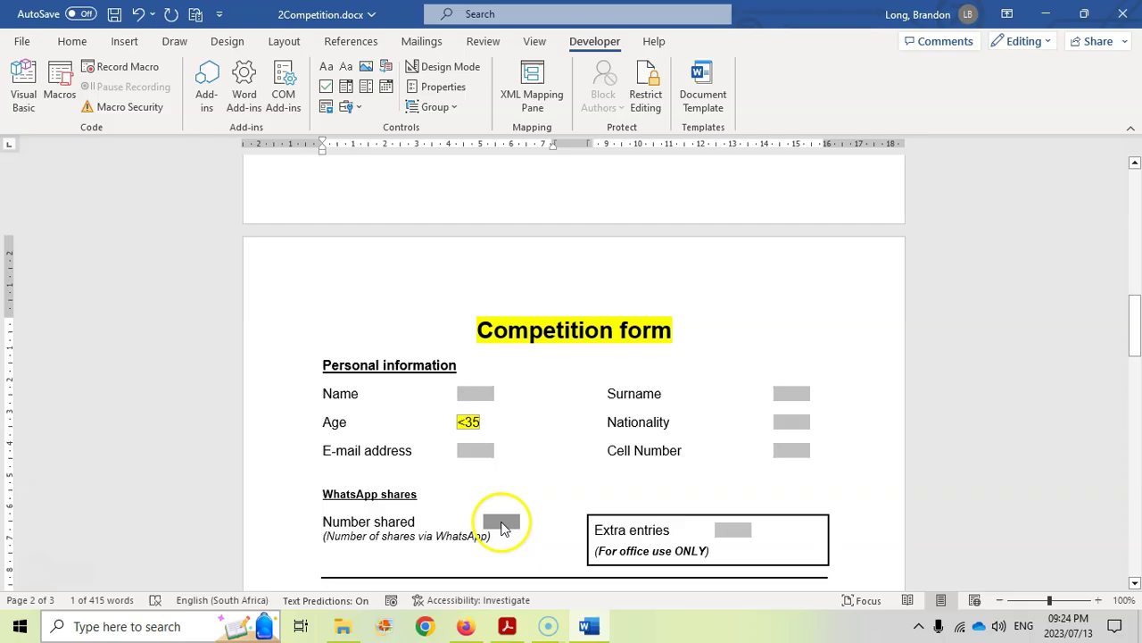
- Confirm the Number shared field's bookmark is named Share
{"action": "double_click", "coordinate": [502, 527]}
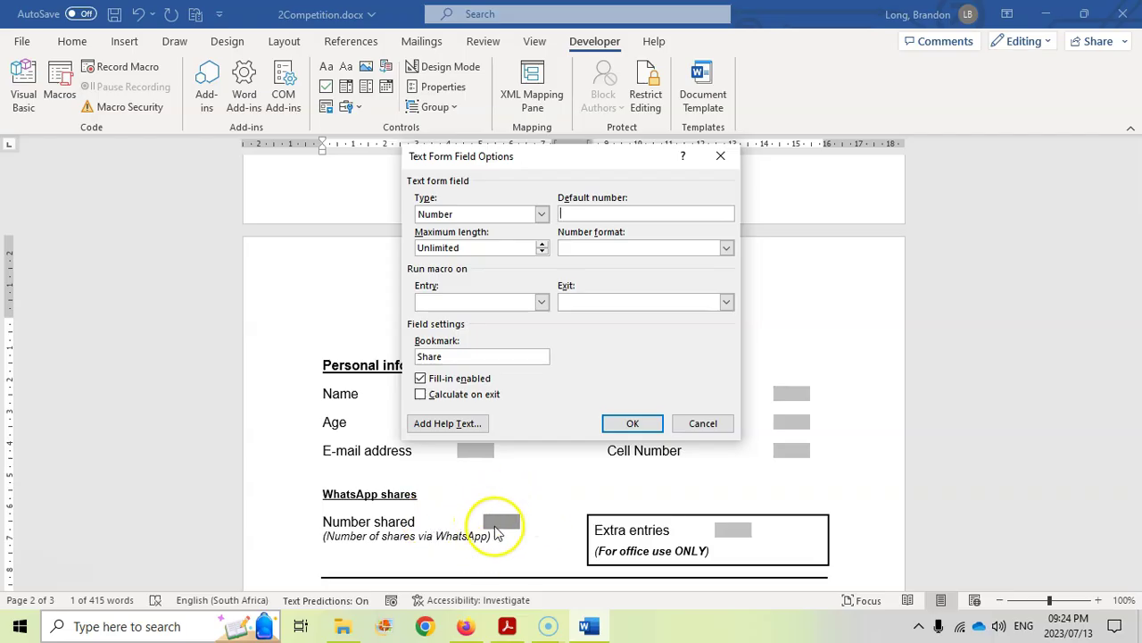
{"action": "double_click", "coordinate": [445, 357]}
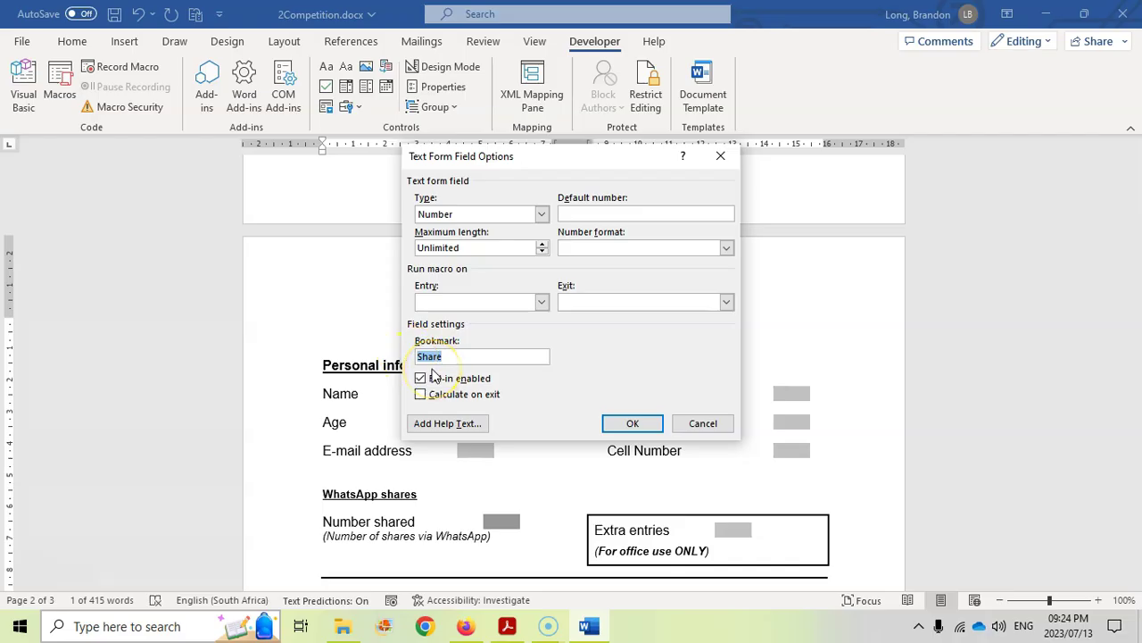
{"action": "left_click", "coordinate": [633, 425]}
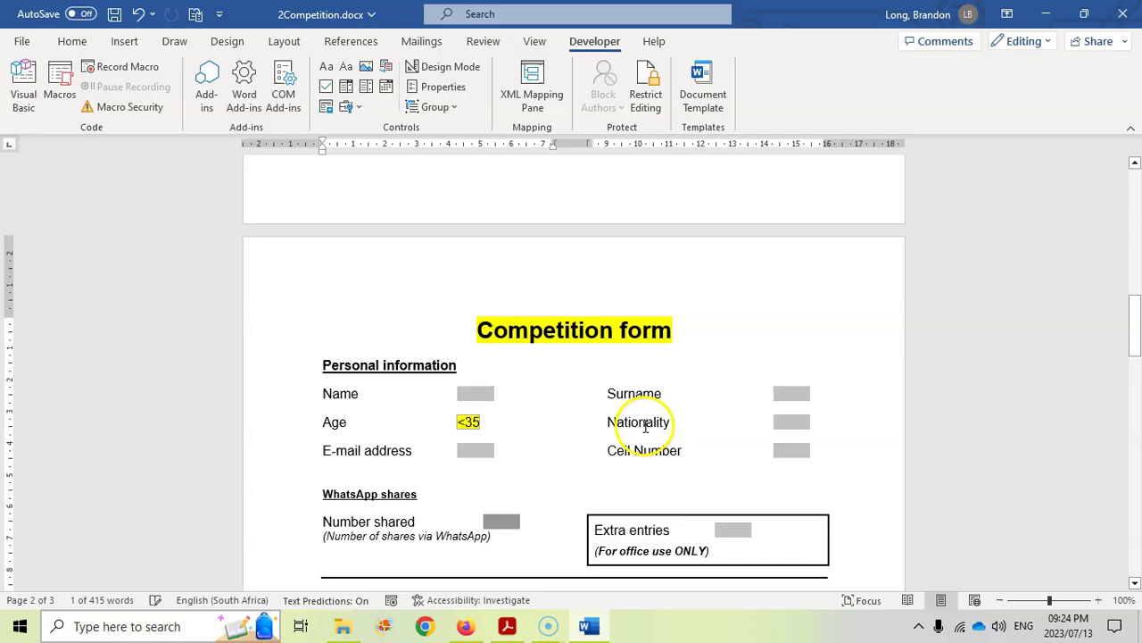
- Make Extra entries a Calculation field with the expression =Share *2
{"action": "right_click", "coordinate": [734, 530]}
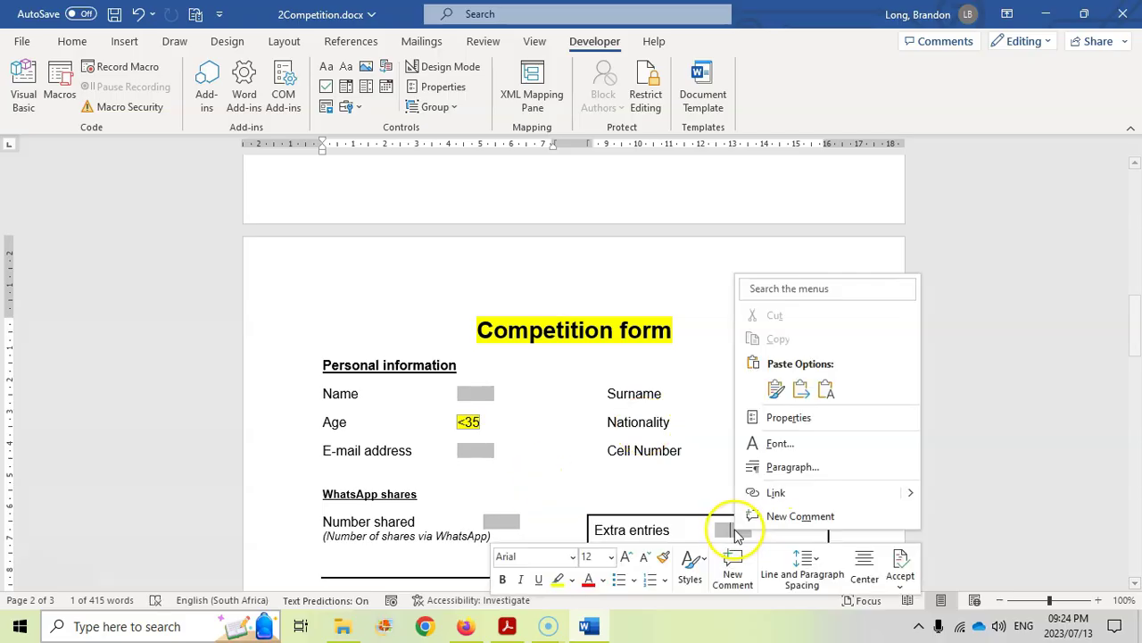
{"action": "left_click", "coordinate": [800, 425]}
{"action": "left_click", "coordinate": [542, 216]}
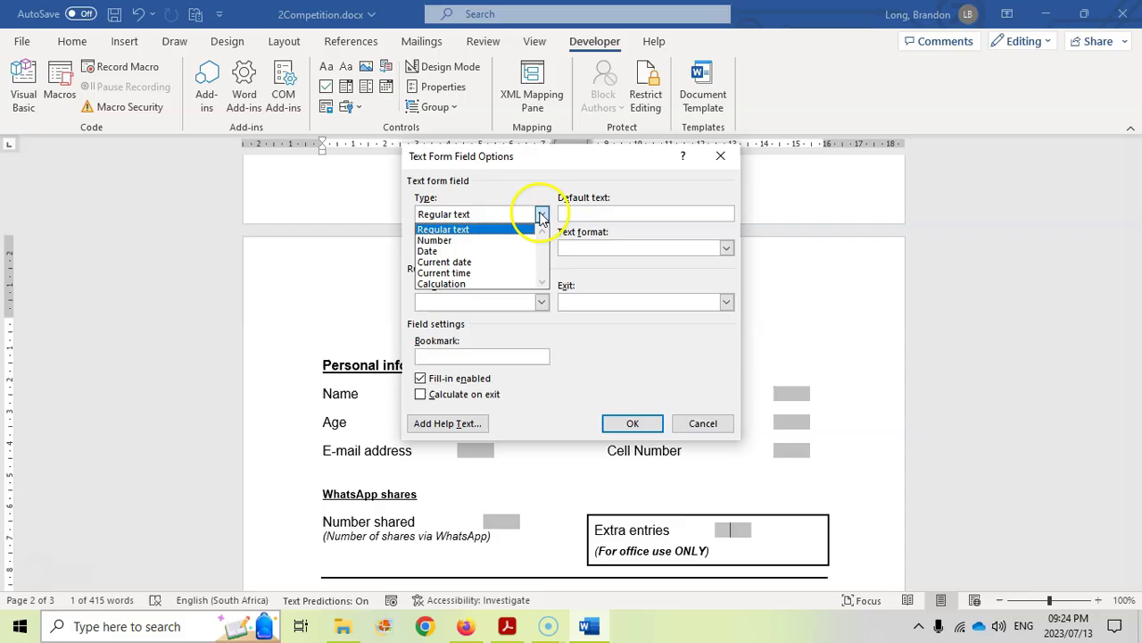
{"action": "left_click", "coordinate": [458, 284]}
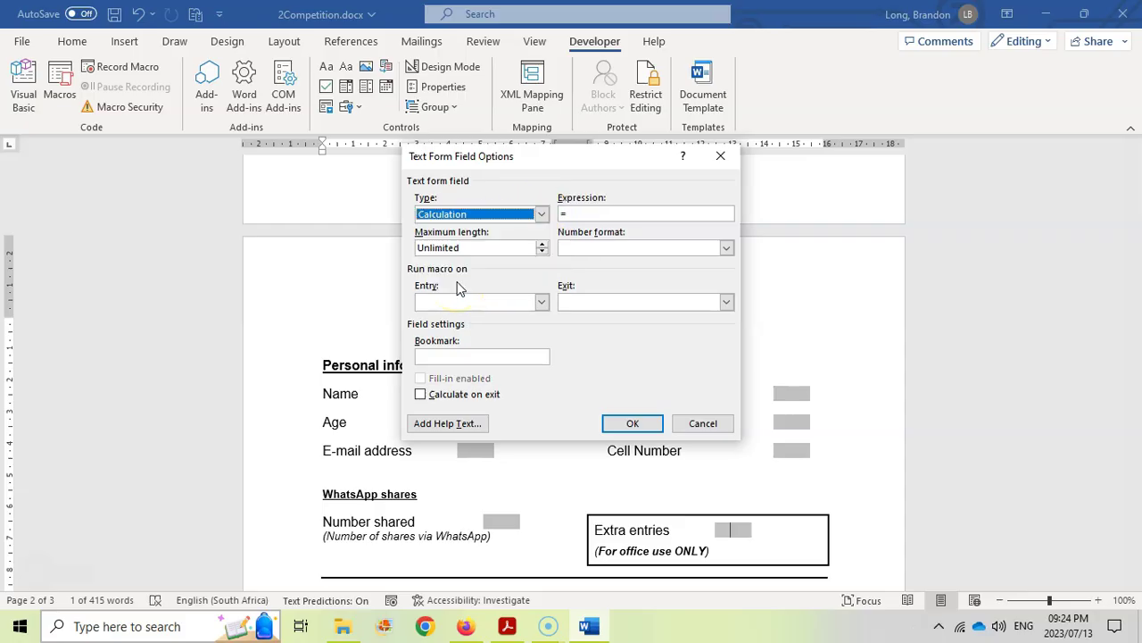
{"action": "left_click", "coordinate": [581, 213]}
{"action": "left_click", "coordinate": [507, 626]}
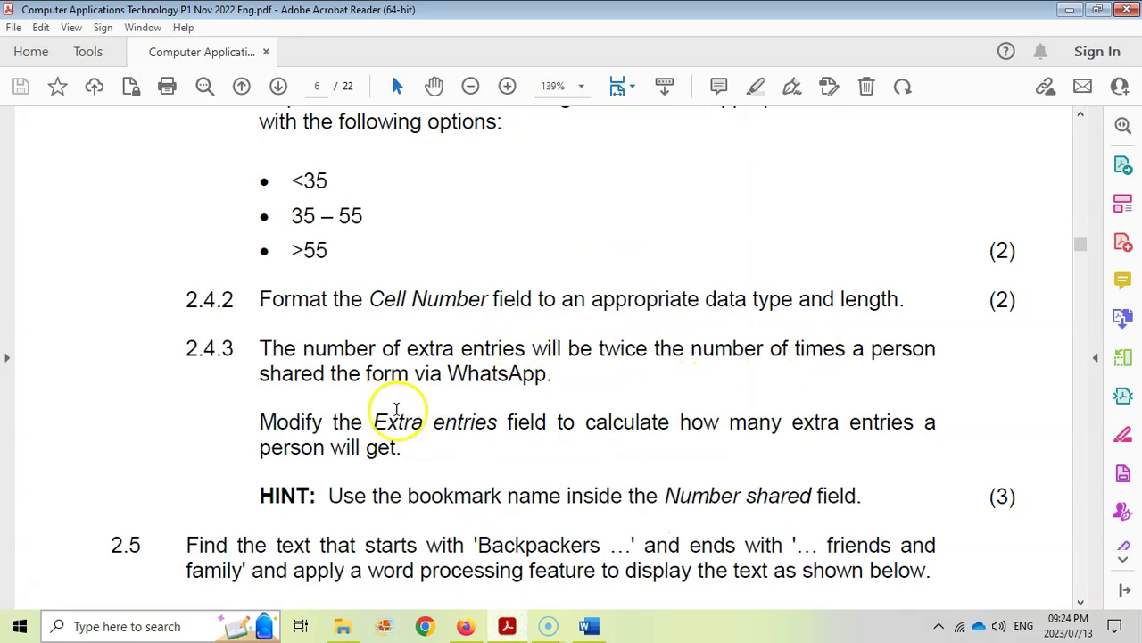
{"action": "left_click", "coordinate": [589, 626]}
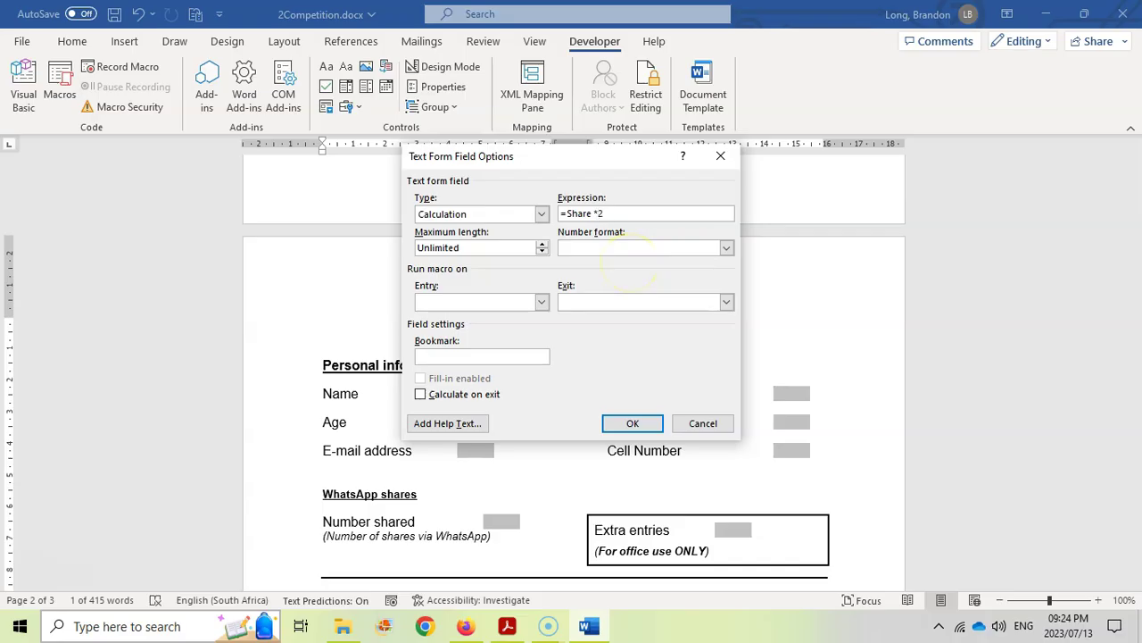
{"action": "left_click", "coordinate": [647, 423]}
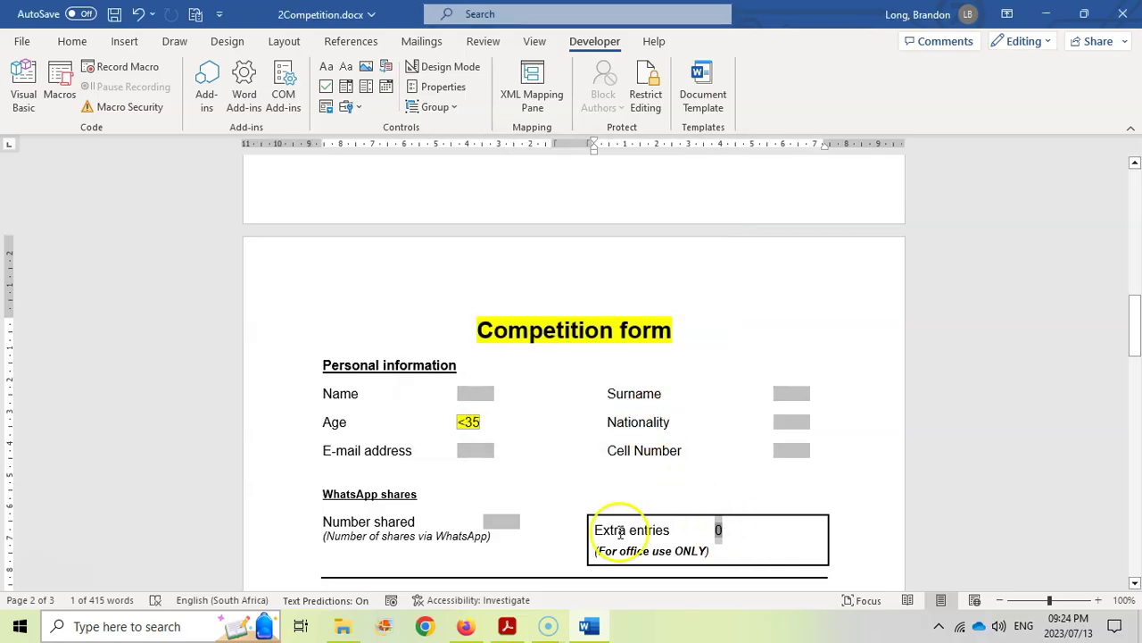
{"action": "left_click", "coordinate": [502, 521]}
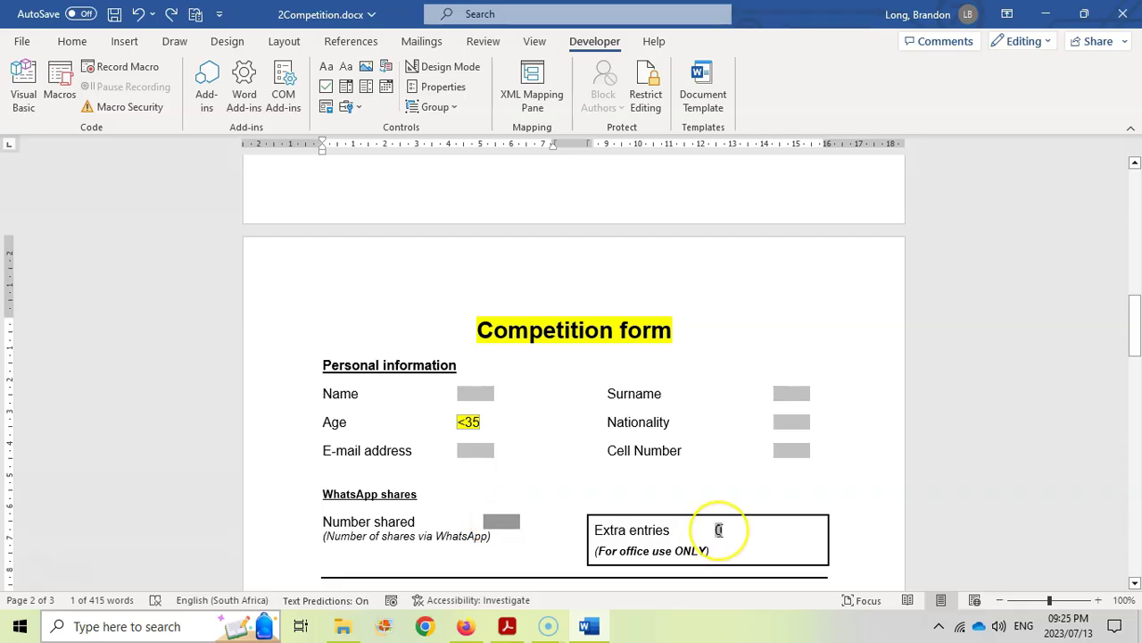
{"action": "scroll", "coordinate": [557, 460], "scroll_direction": "down", "scroll_amount": 2}
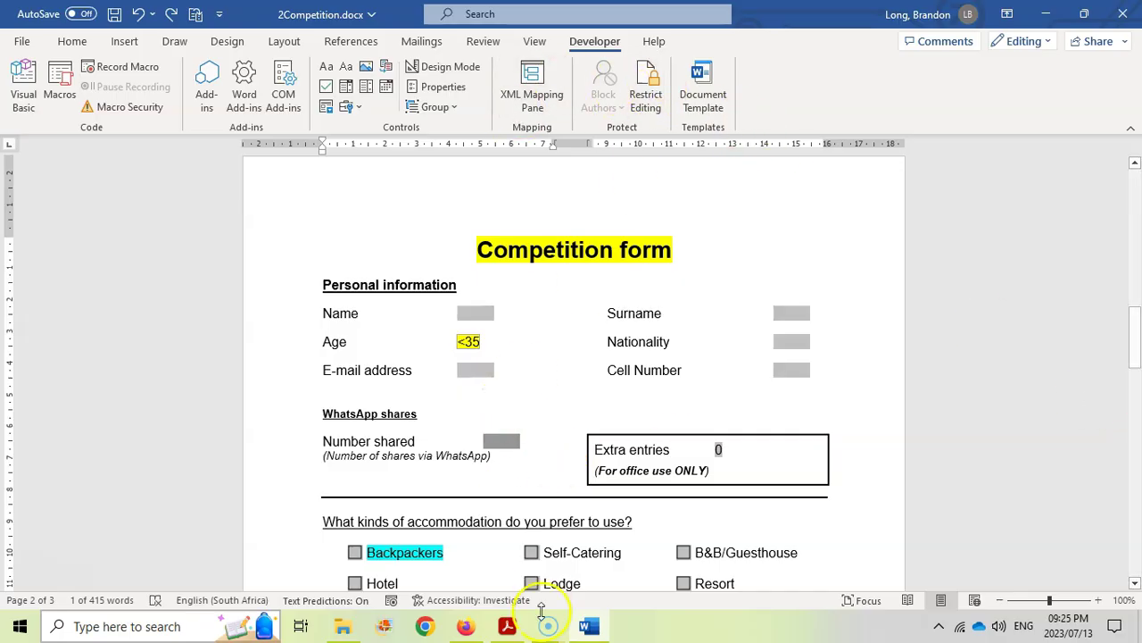
- Read question 2.5's accommodation table layout in the PDF and return to 2Competition.docx
{"action": "key", "text": "alt+Tab"}
{"action": "scroll", "coordinate": [390, 396], "scroll_direction": "down", "scroll_amount": 1}
{"action": "scroll", "coordinate": [390, 395], "scroll_direction": "down", "scroll_amount": 2}
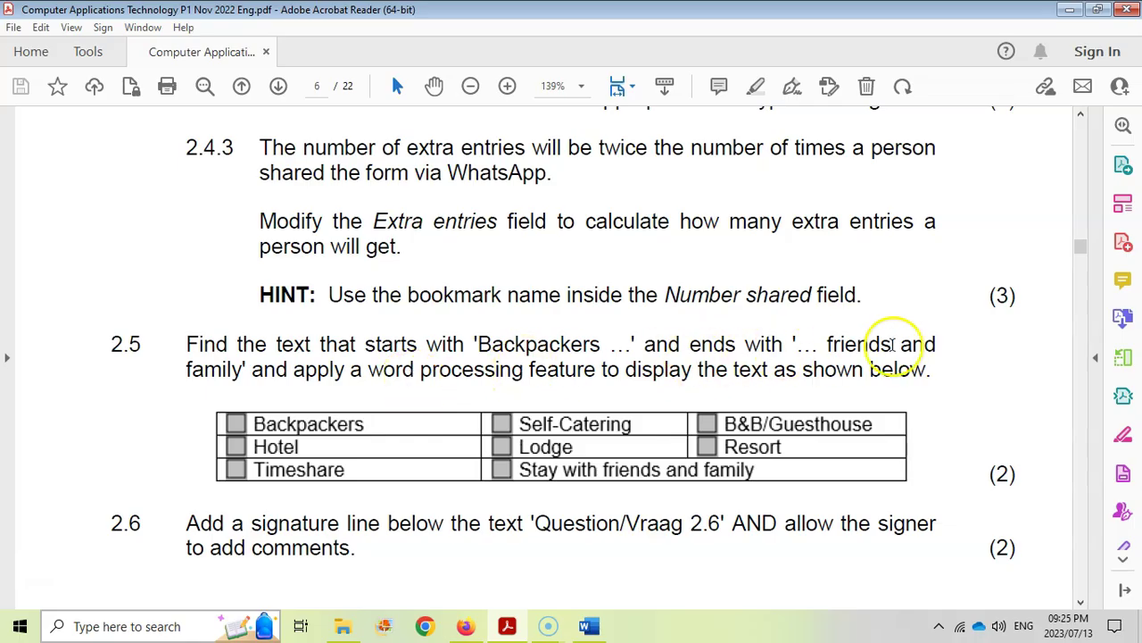
{"action": "left_click", "coordinate": [598, 627]}
{"action": "scroll", "coordinate": [429, 499], "scroll_direction": "down", "scroll_amount": 3}
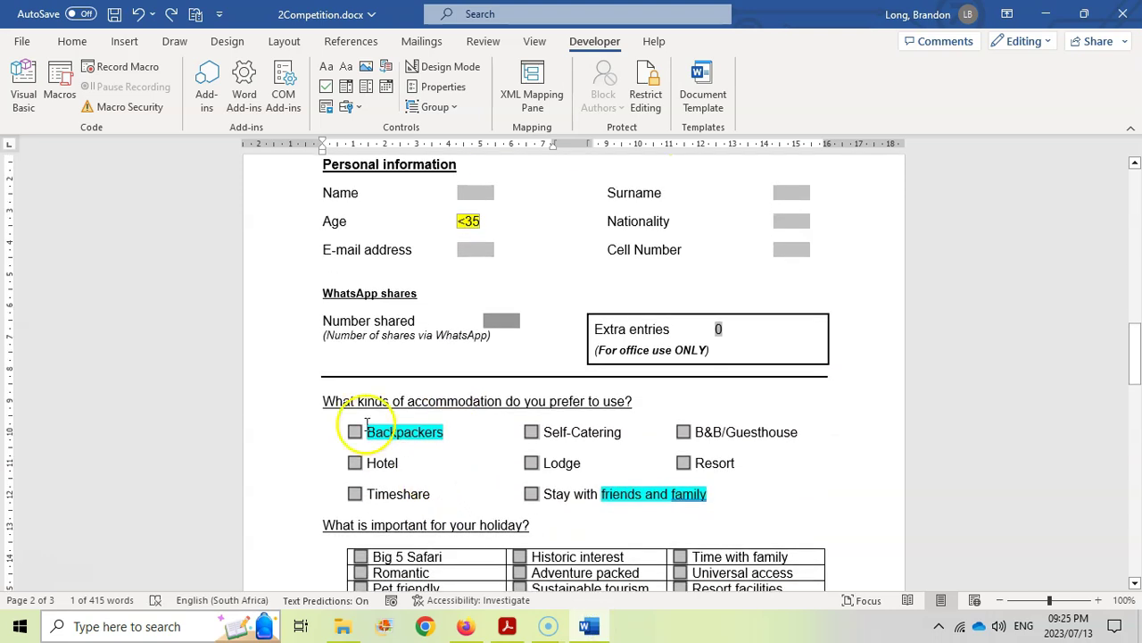
{"action": "key", "text": "alt+Tab"}
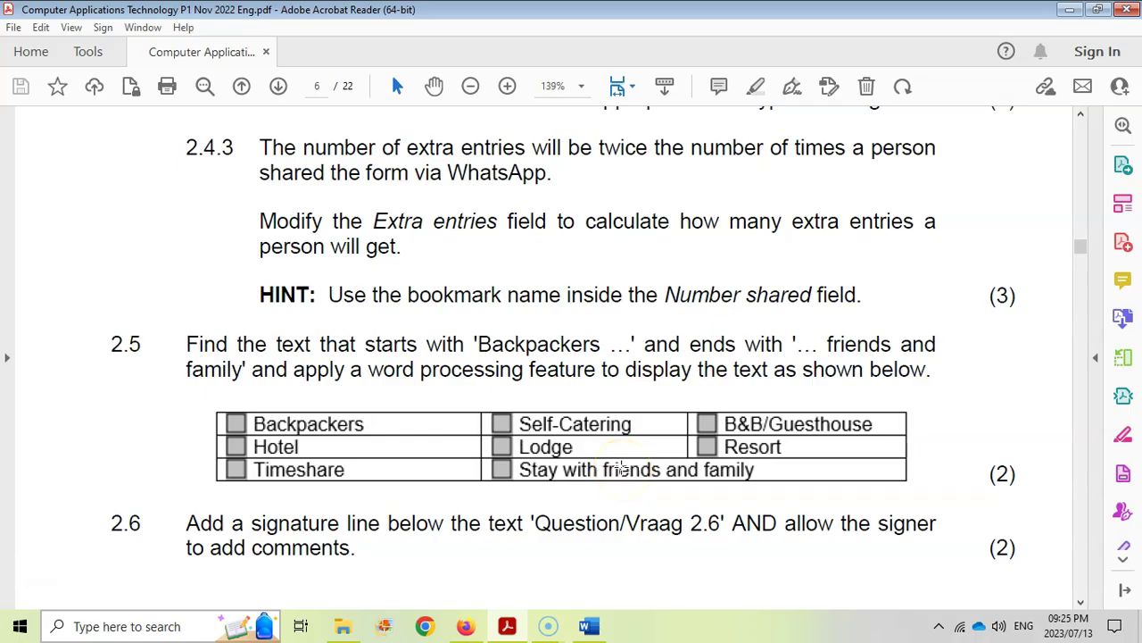
{"action": "left_click", "coordinate": [588, 626]}
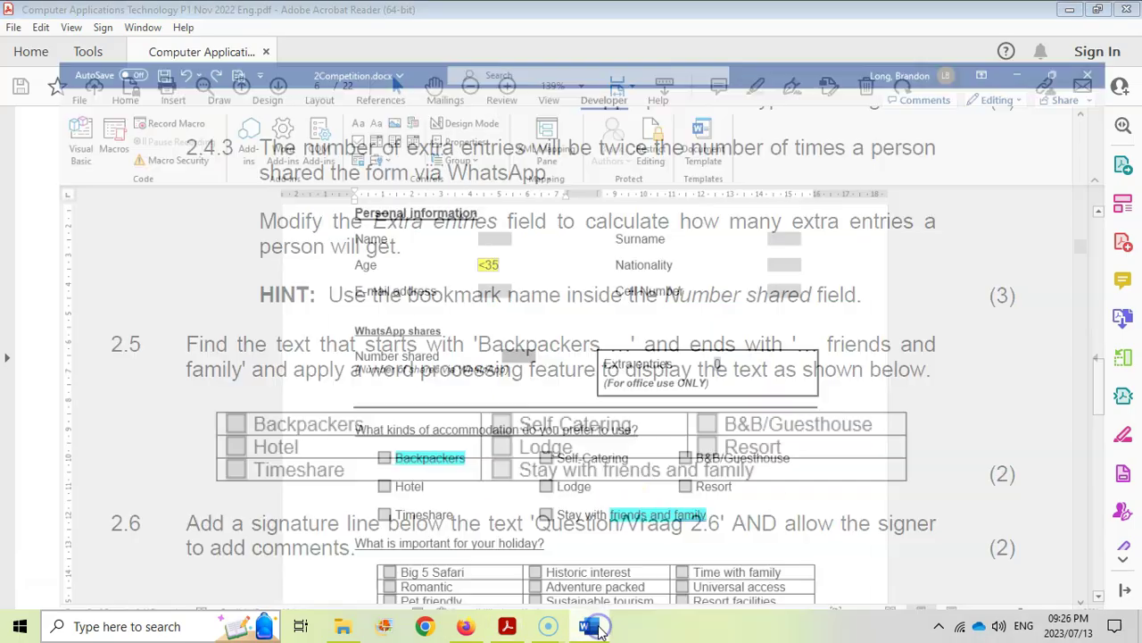
- Convert the accommodation list into a three-column table separated at tabs
{"action": "left_click", "coordinate": [418, 441]}
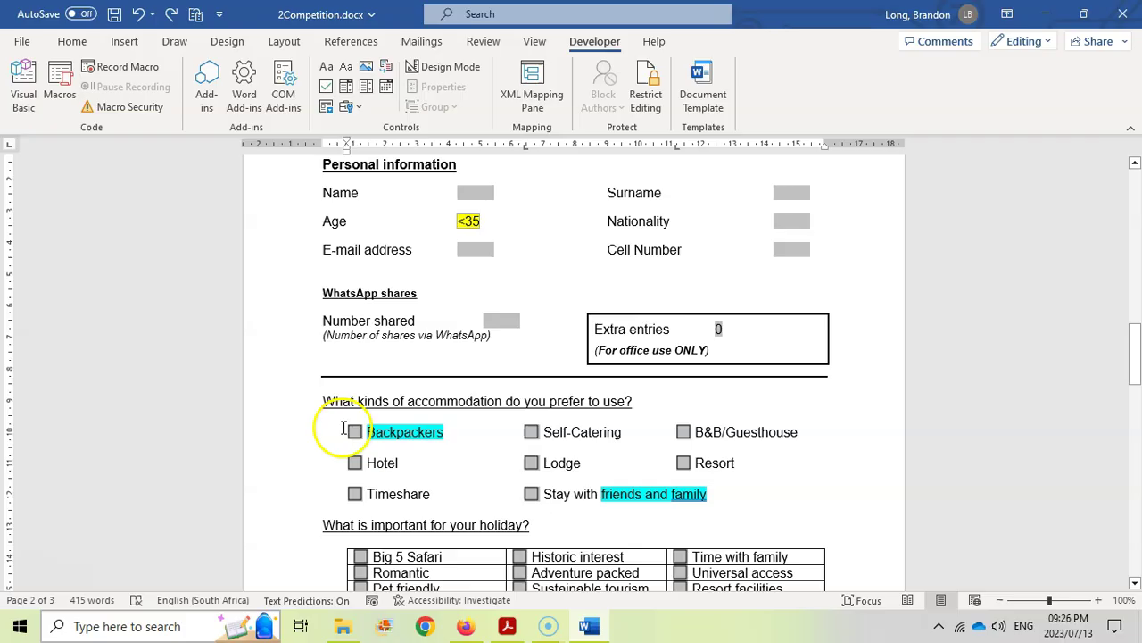
{"action": "left_click_drag", "start_coordinate": [343, 429], "coordinate": [723, 494]}
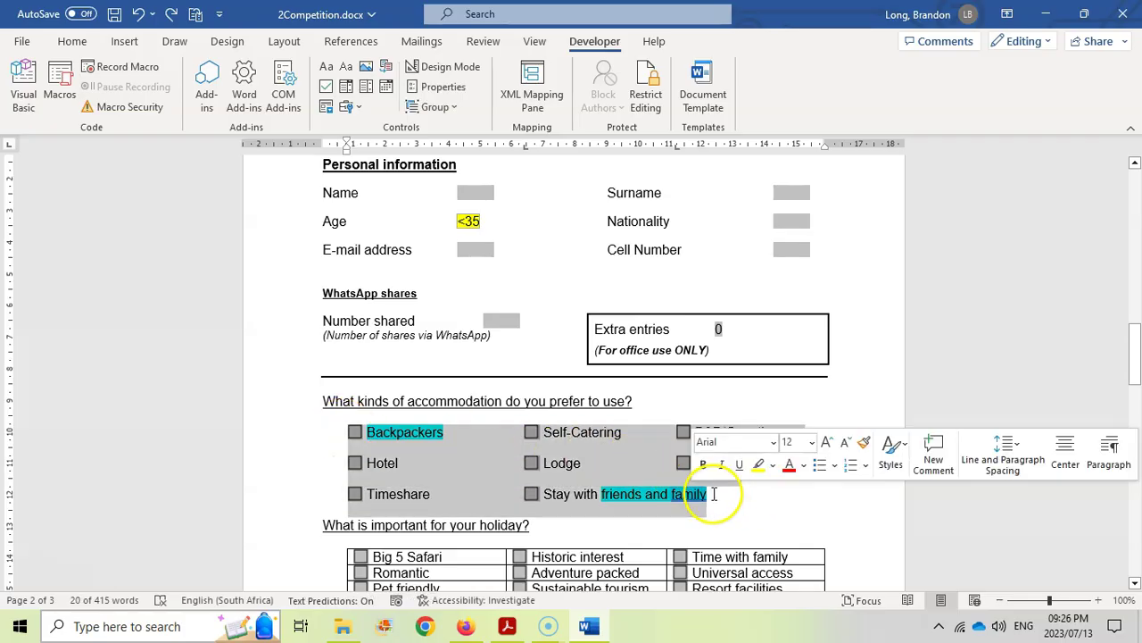
{"action": "left_click", "coordinate": [124, 45]}
{"action": "left_click", "coordinate": [124, 114]}
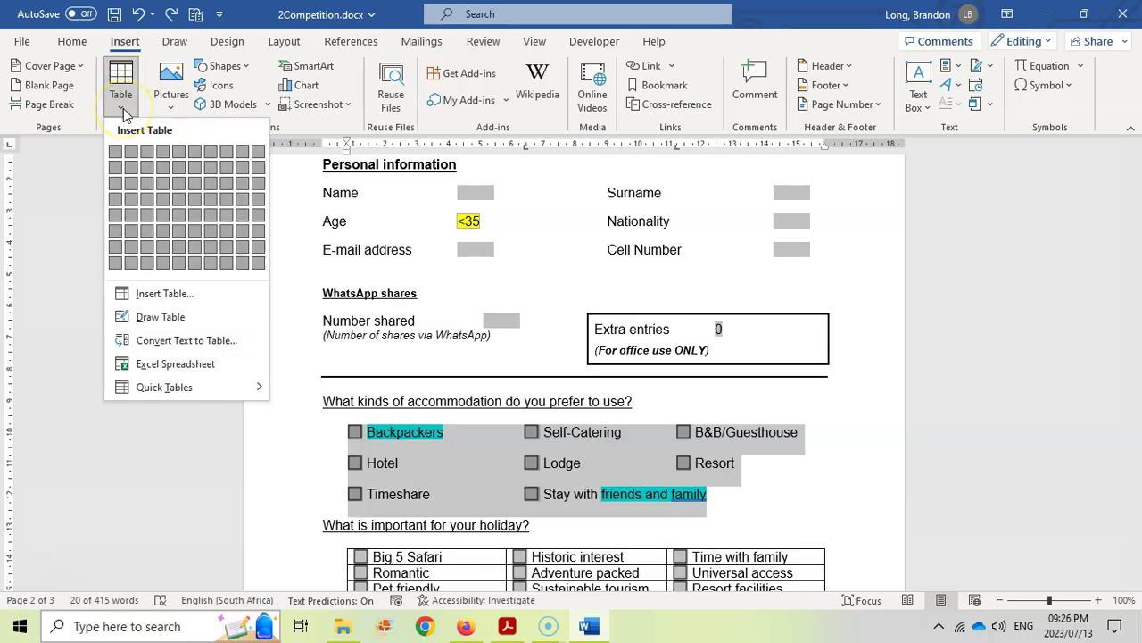
{"action": "left_click", "coordinate": [184, 343]}
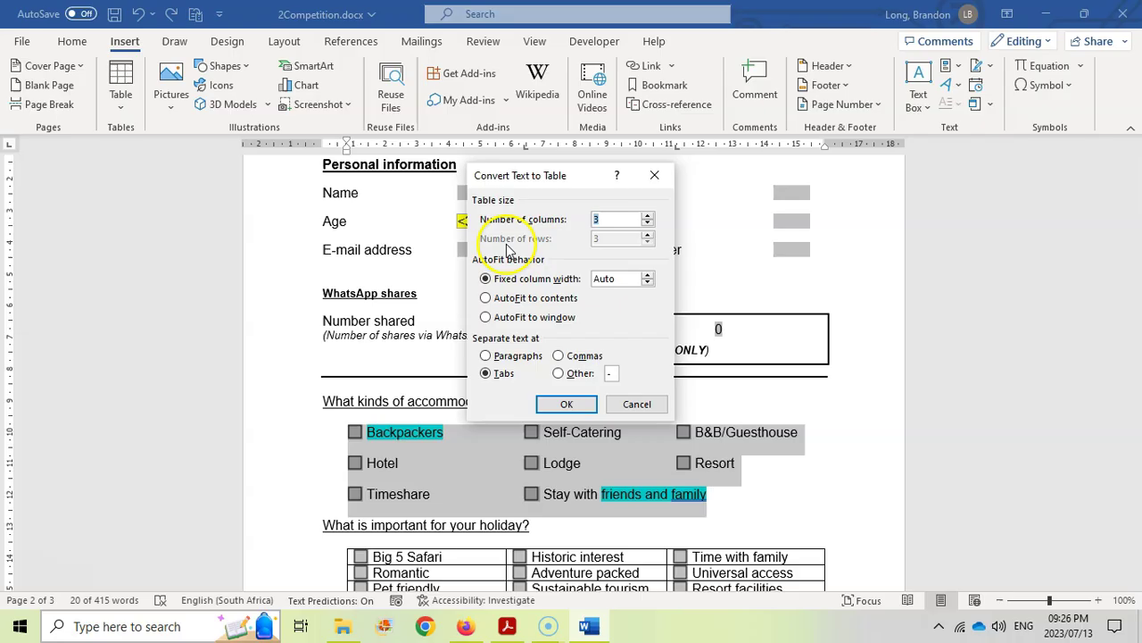
{"action": "left_click", "coordinate": [507, 626]}
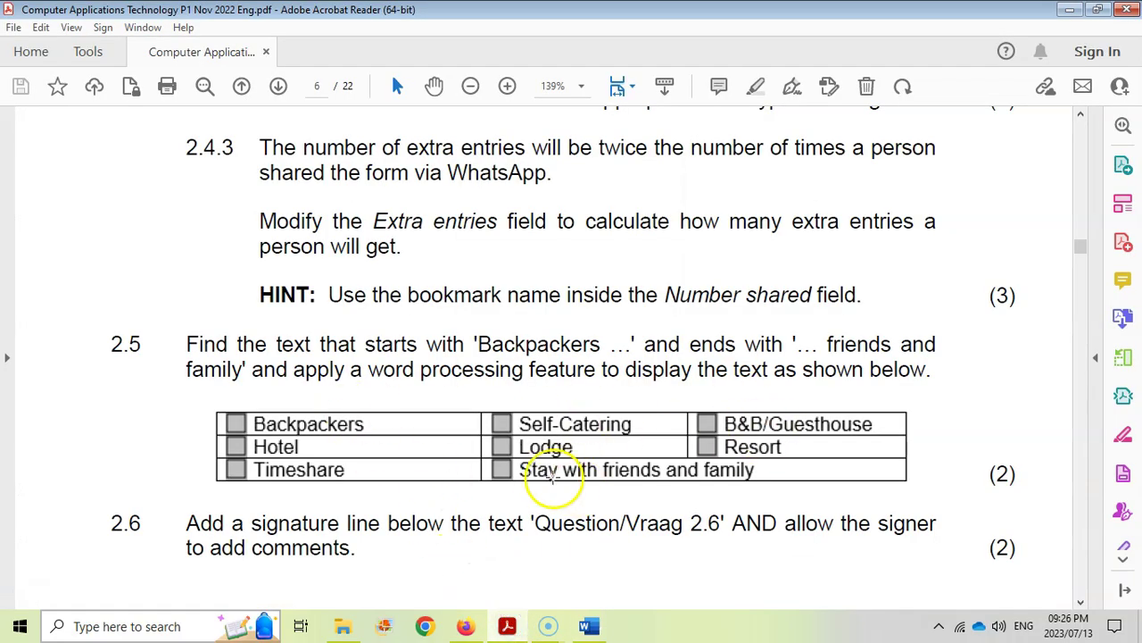
{"action": "left_click", "coordinate": [588, 625]}
{"action": "left_click", "coordinate": [567, 405]}
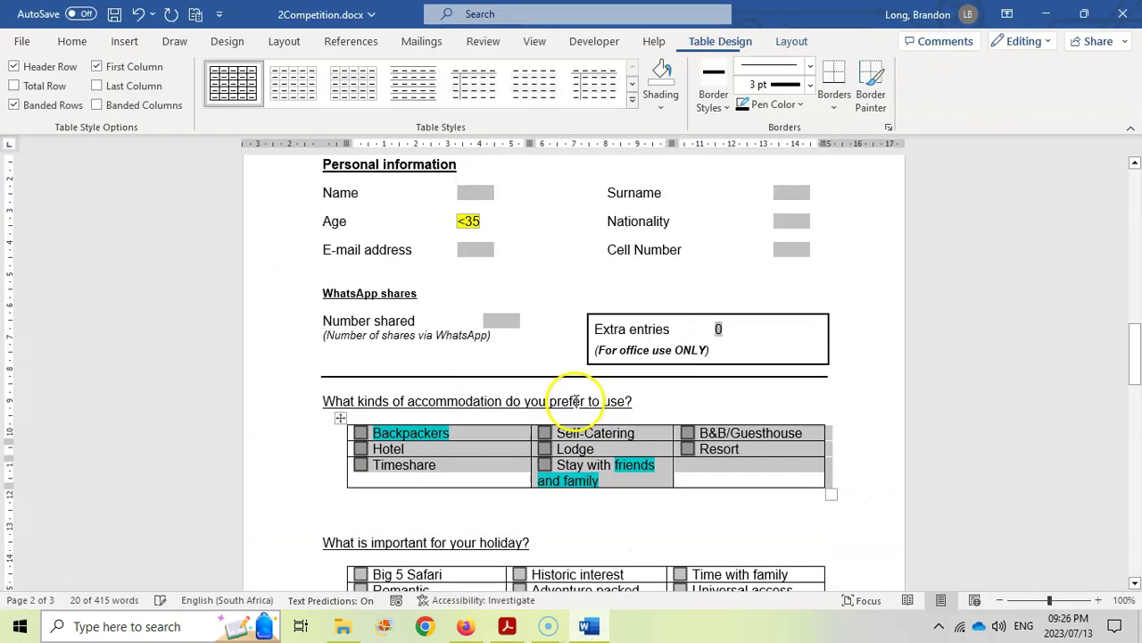
- Merge the bottom row's two right cells so Stay with friends and family spans them
{"action": "left_click", "coordinate": [669, 486]}
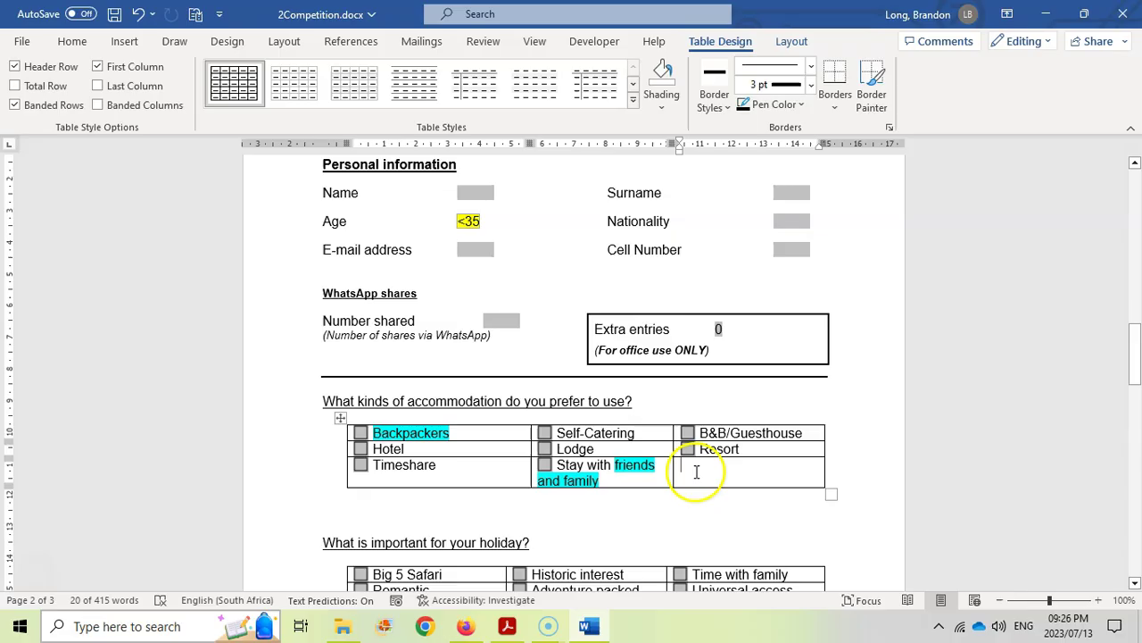
{"action": "left_click_drag", "start_coordinate": [714, 471], "coordinate": [667, 480]}
{"action": "left_click", "coordinate": [581, 630]}
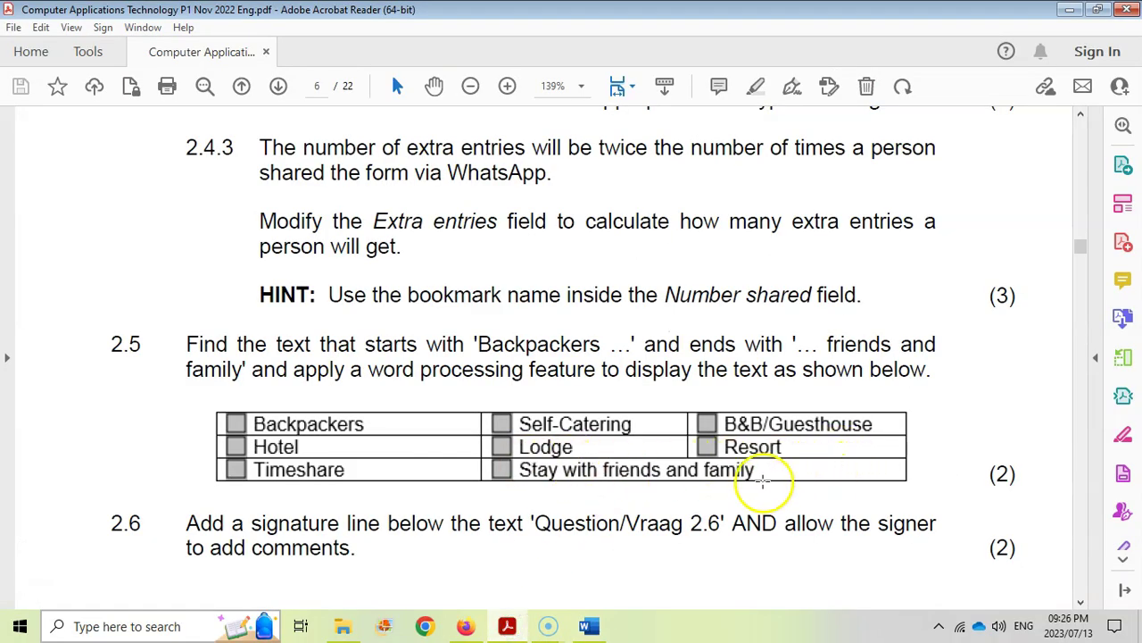
{"action": "left_click", "coordinate": [589, 626]}
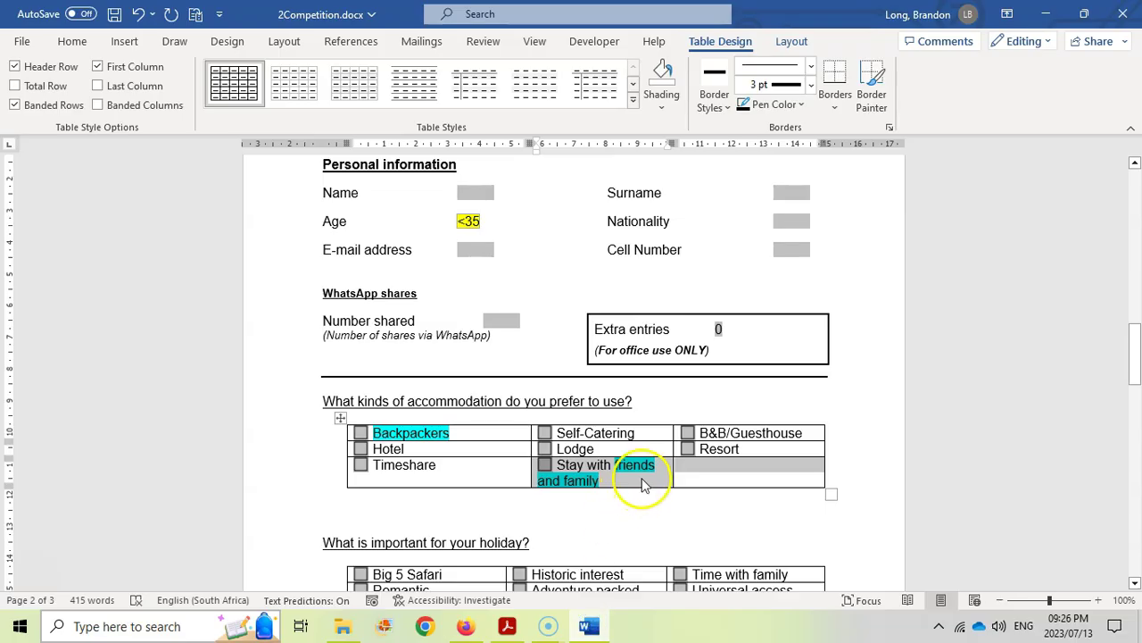
{"action": "right_click", "coordinate": [640, 482]}
{"action": "left_click", "coordinate": [712, 365]}
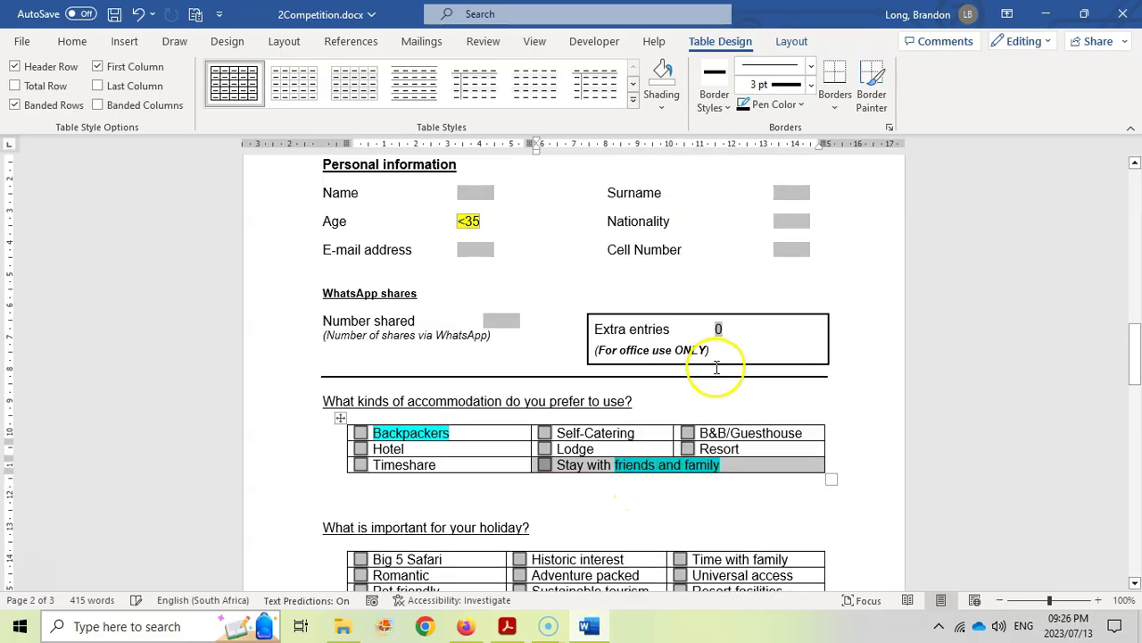
- Compare the finished table with the question paper and bring up task 2.6
{"action": "left_click", "coordinate": [482, 493]}
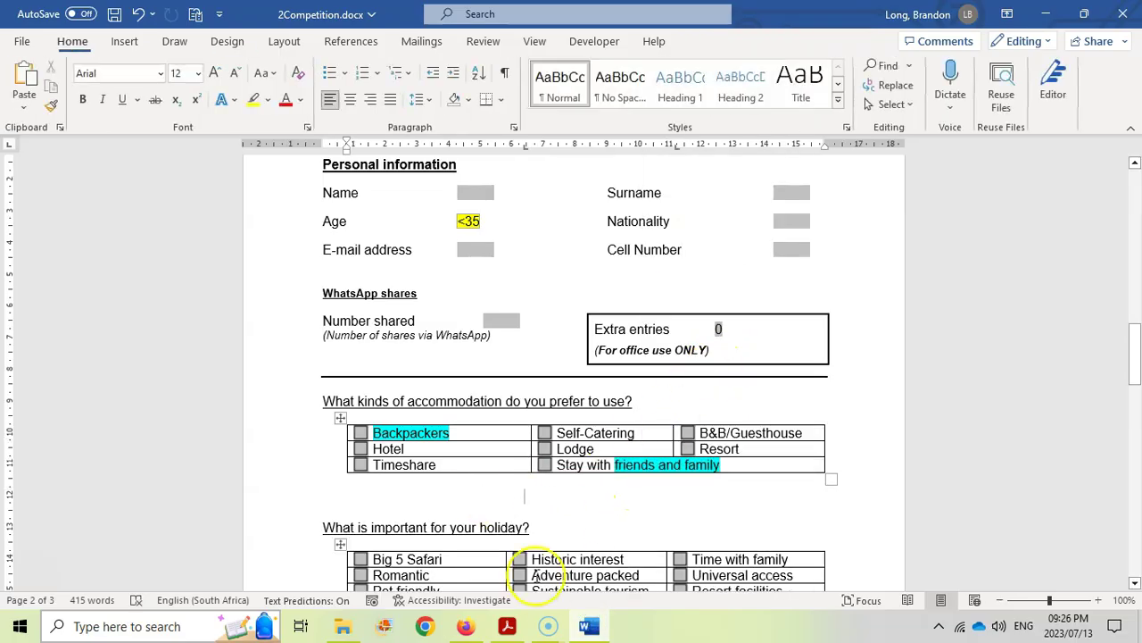
{"action": "left_click", "coordinate": [509, 626]}
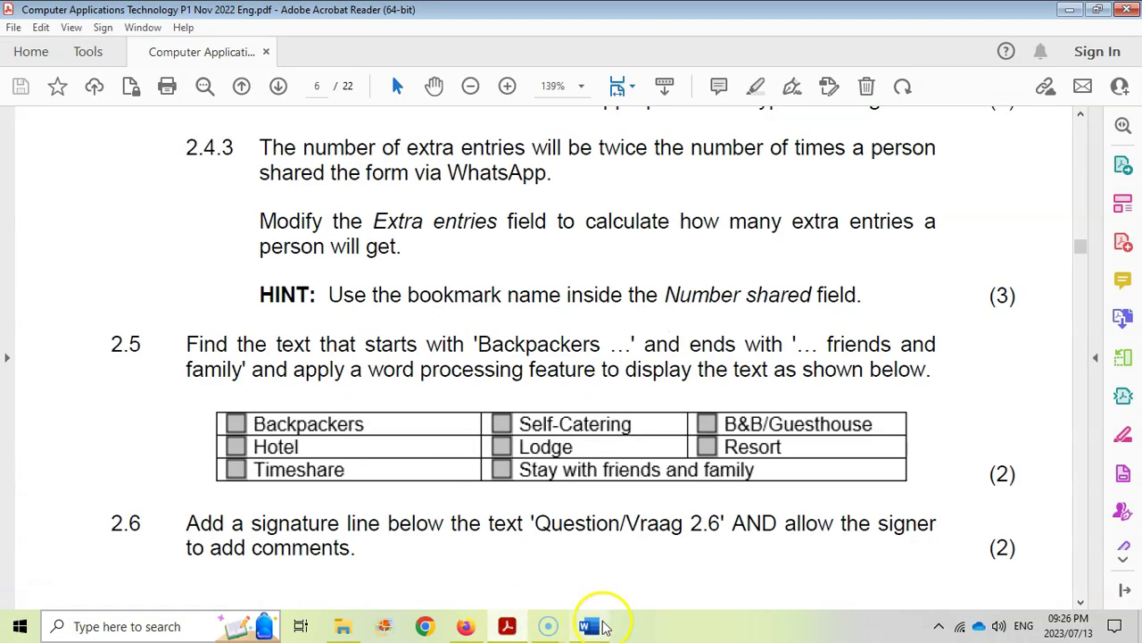
{"action": "left_click", "coordinate": [604, 626]}
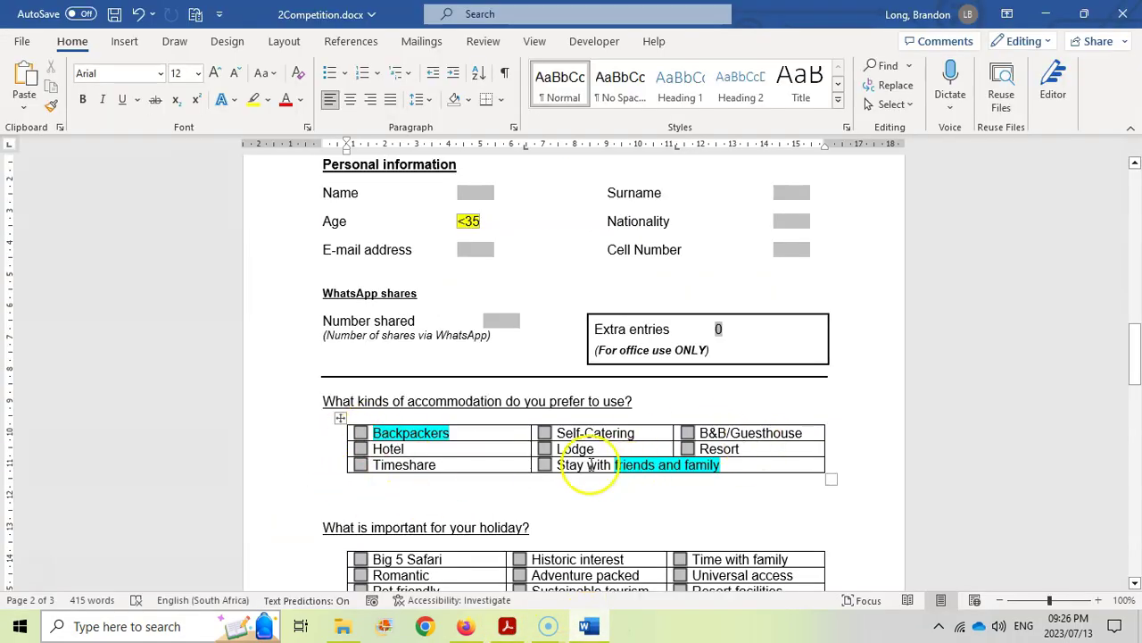
{"action": "left_click", "coordinate": [507, 626]}
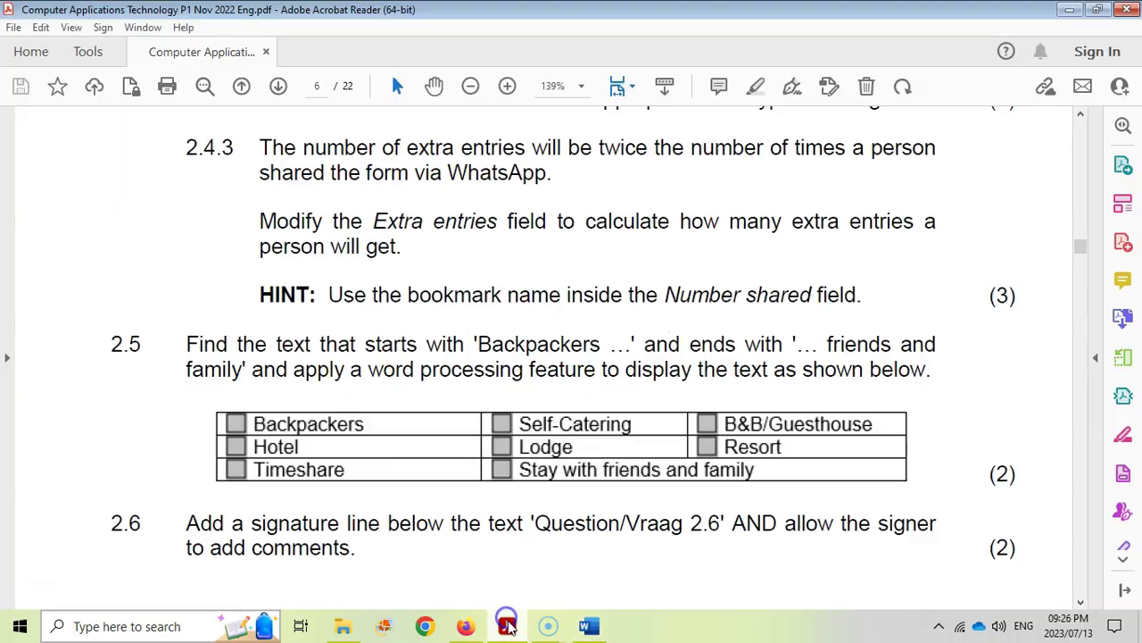
- Insert a Microsoft Office signature line below Question/Vraag 2.6
{"action": "scroll", "coordinate": [428, 509], "scroll_direction": "down", "scroll_amount": 3}
{"action": "scroll", "coordinate": [191, 416], "scroll_direction": "down", "scroll_amount": 1}
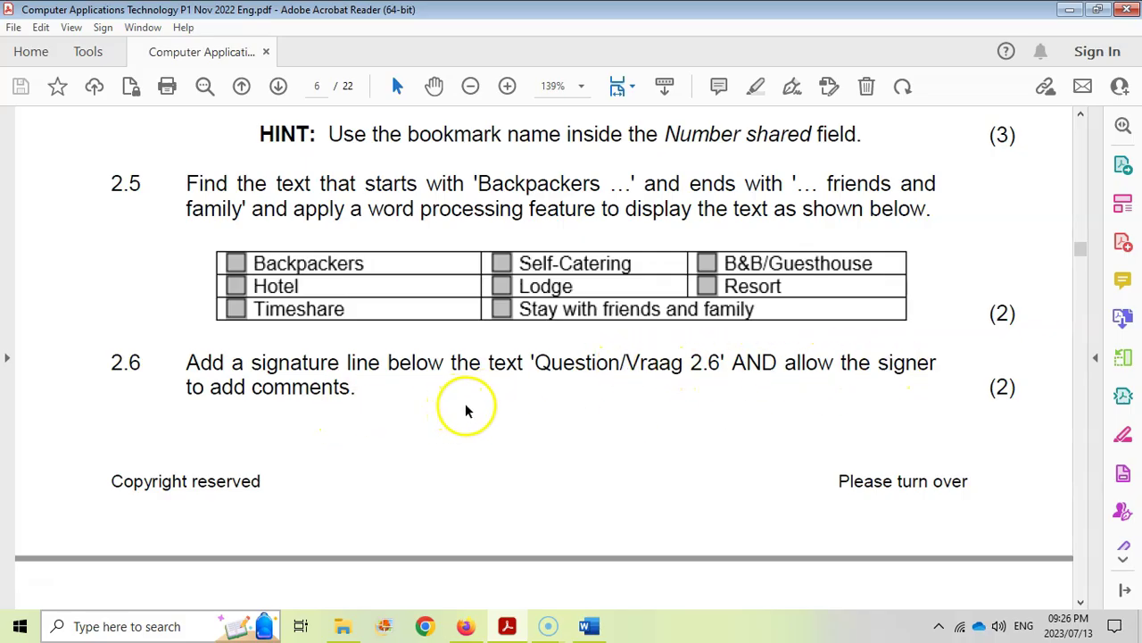
{"action": "key", "text": "alt+Tab"}
{"action": "scroll", "coordinate": [548, 425], "scroll_direction": "down", "scroll_amount": 4}
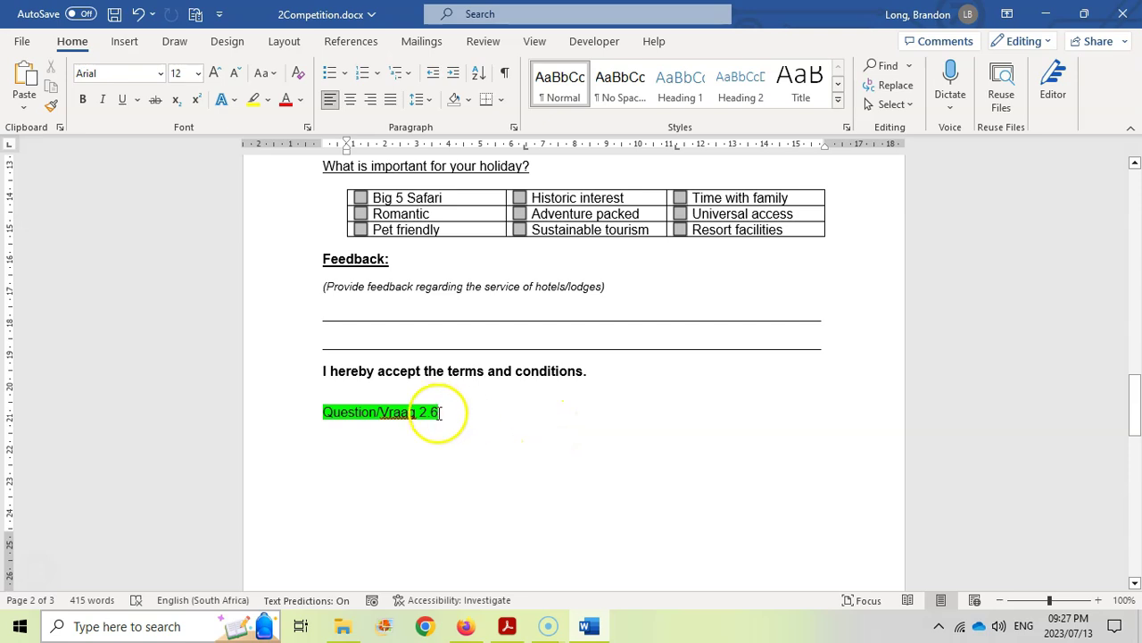
{"action": "left_click", "coordinate": [372, 462]}
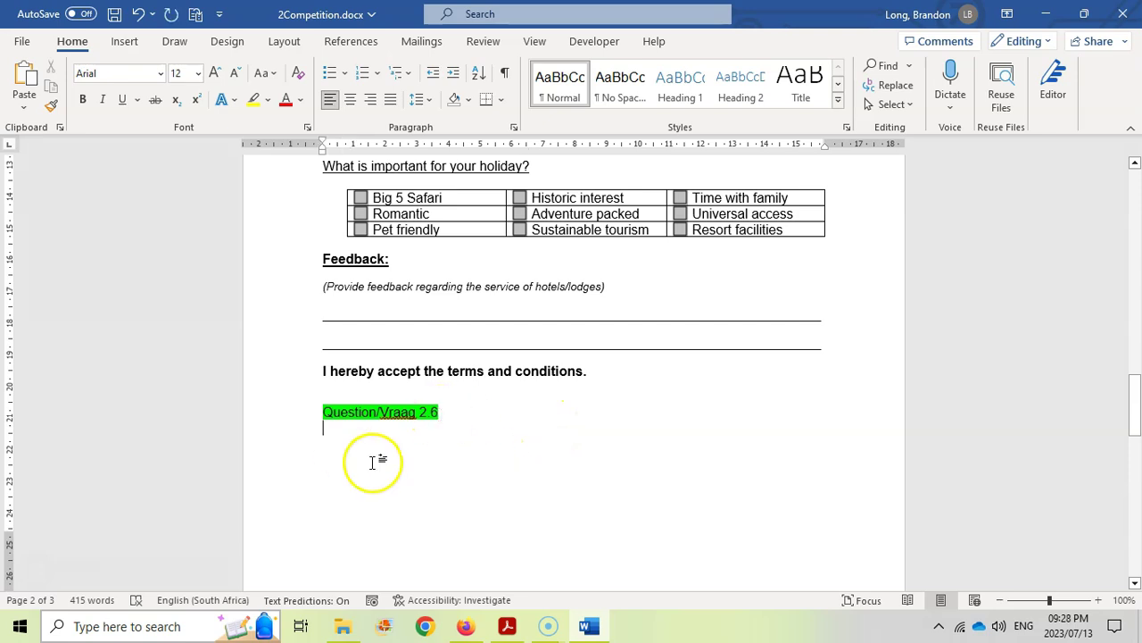
{"action": "left_click", "coordinate": [126, 45]}
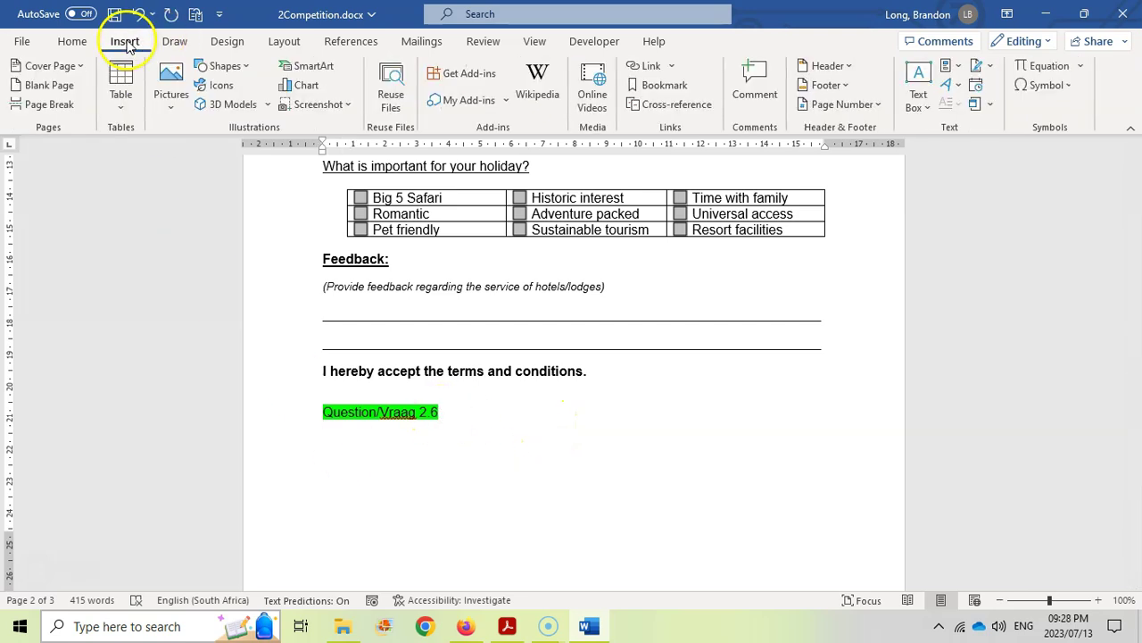
{"action": "left_click", "coordinate": [989, 66]}
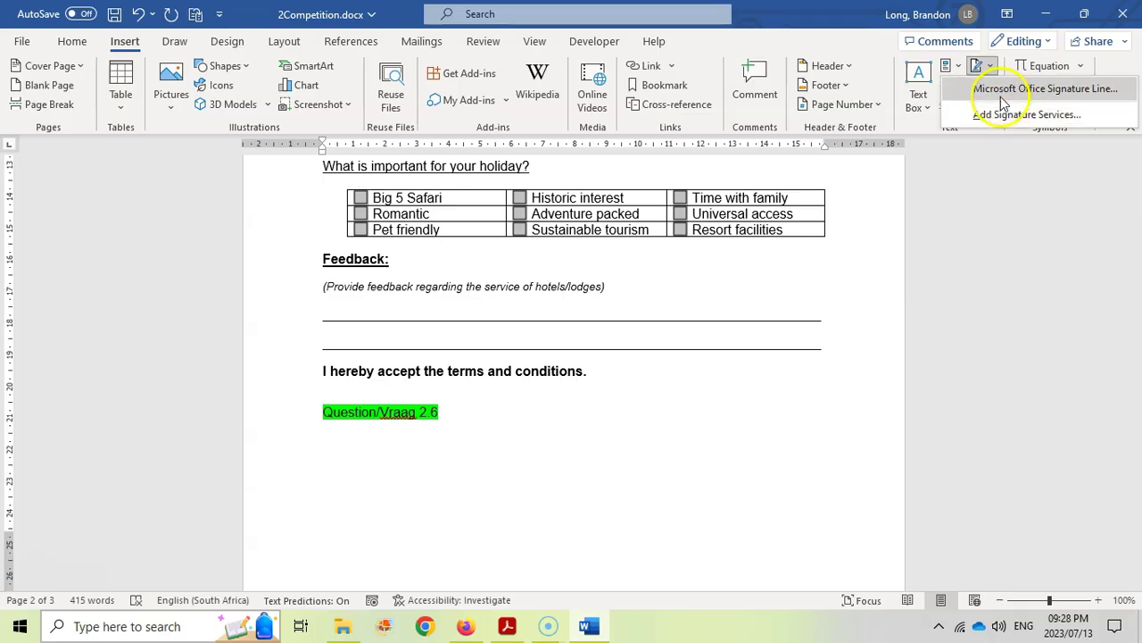
{"action": "left_click", "coordinate": [1002, 90]}
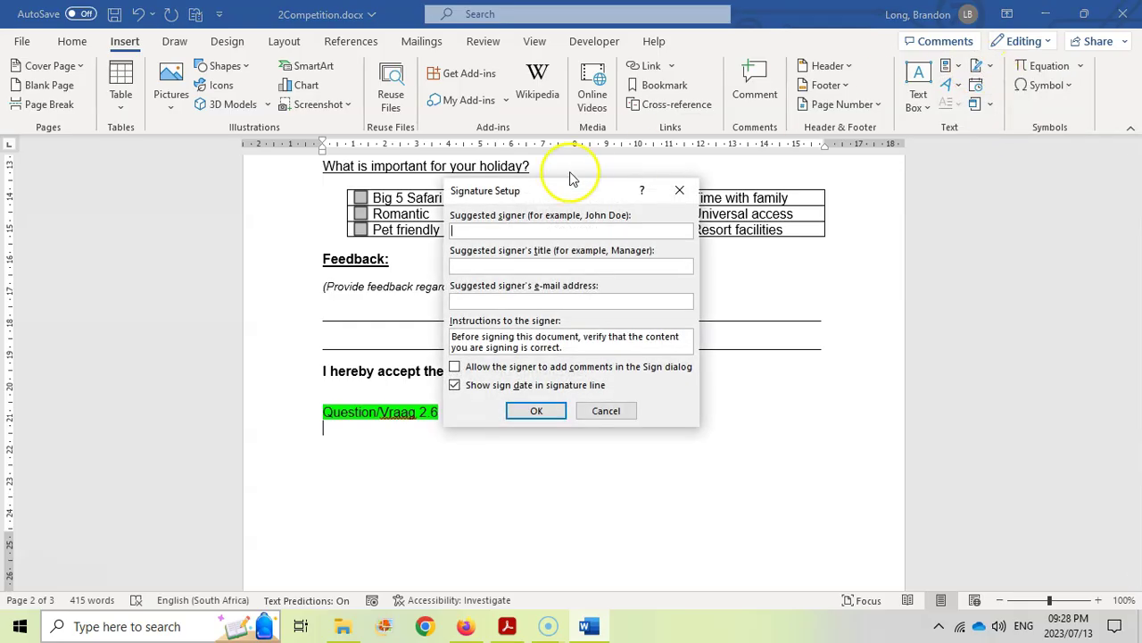
{"action": "left_click", "coordinate": [507, 625]}
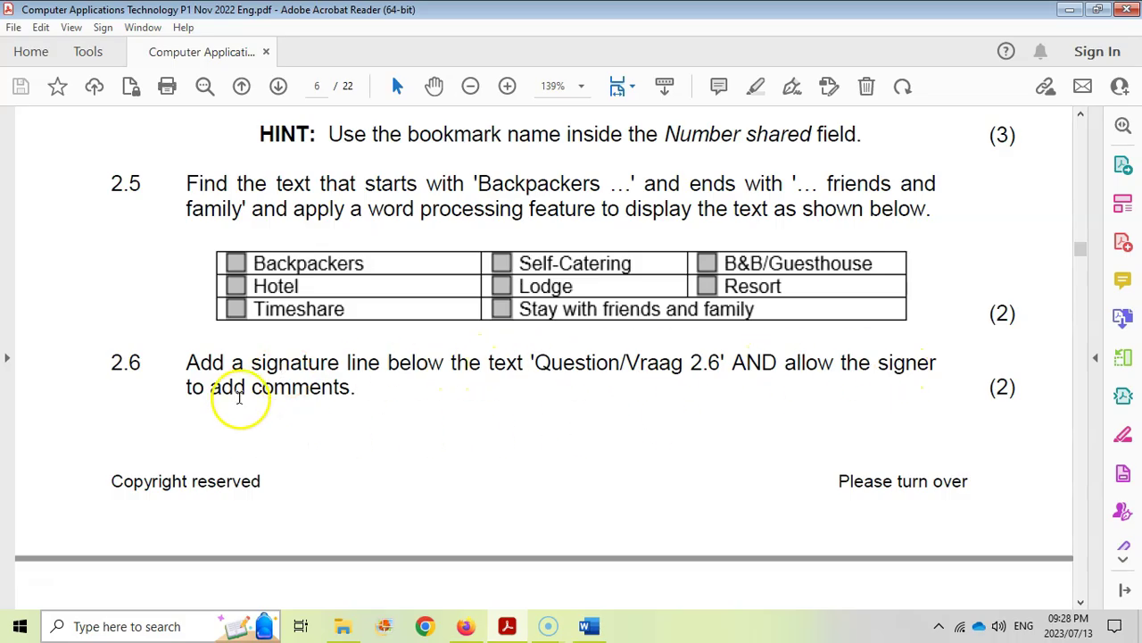
{"action": "left_click", "coordinate": [589, 625]}
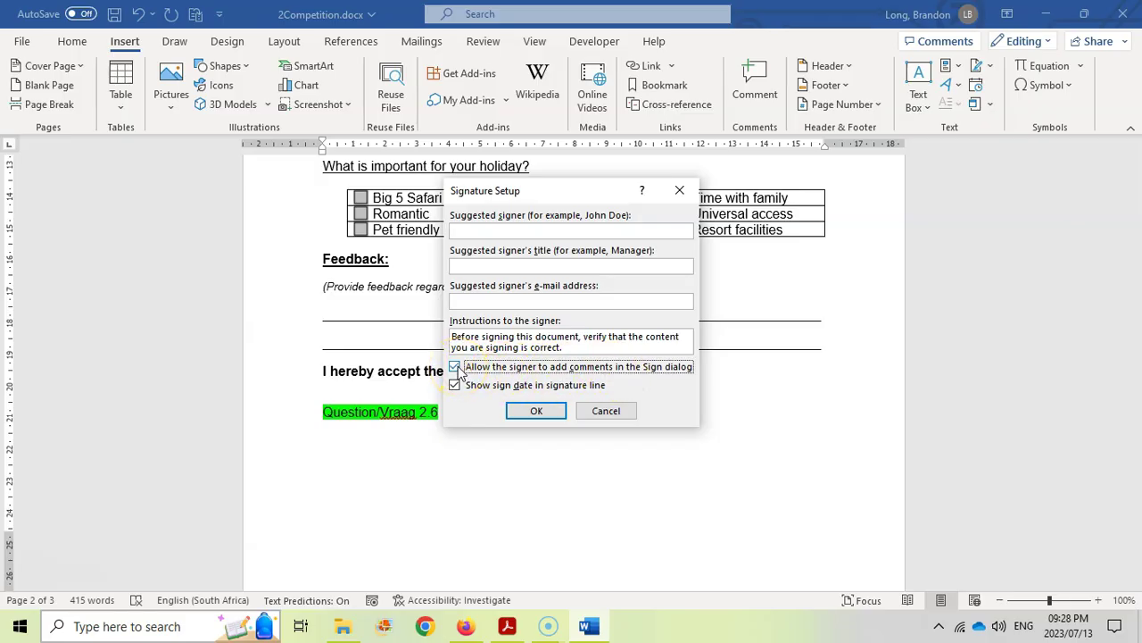
{"action": "left_click", "coordinate": [541, 409]}
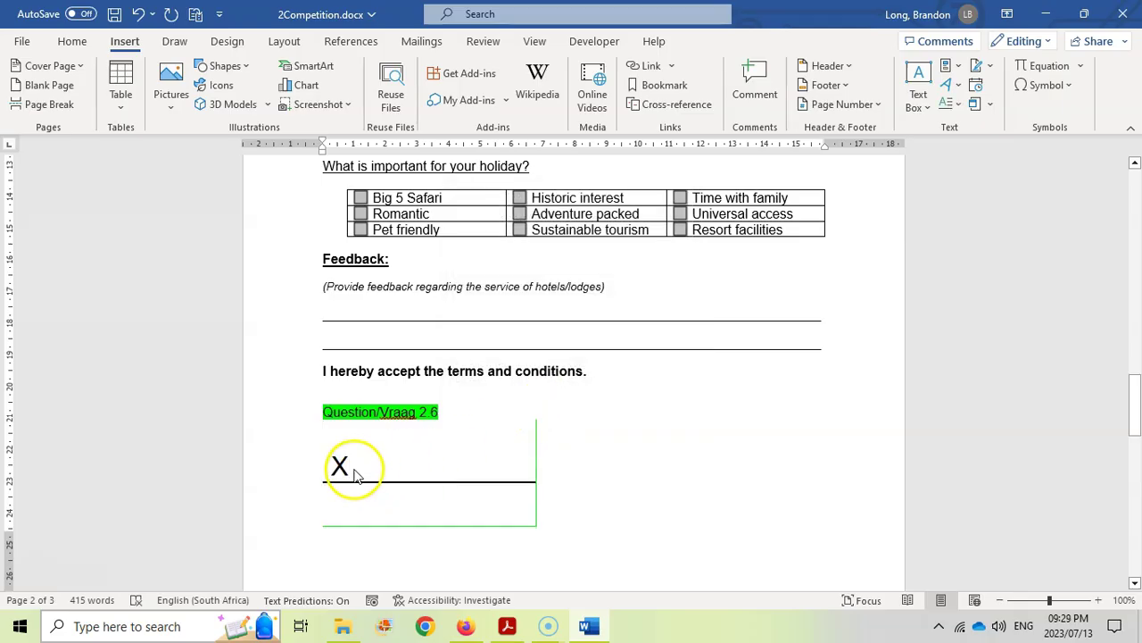
- Confirm Signature Setup allows the signer to add comments, then show question 2.7
{"action": "left_click", "coordinate": [354, 474]}
{"action": "right_click", "coordinate": [354, 474]}
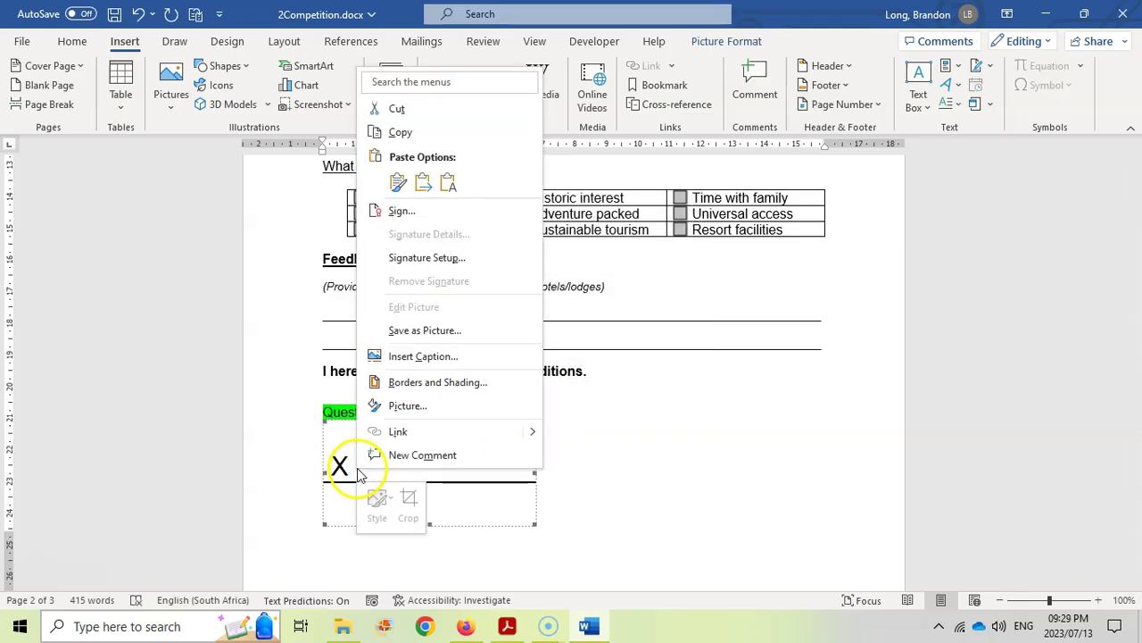
{"action": "key", "text": "Escape"}
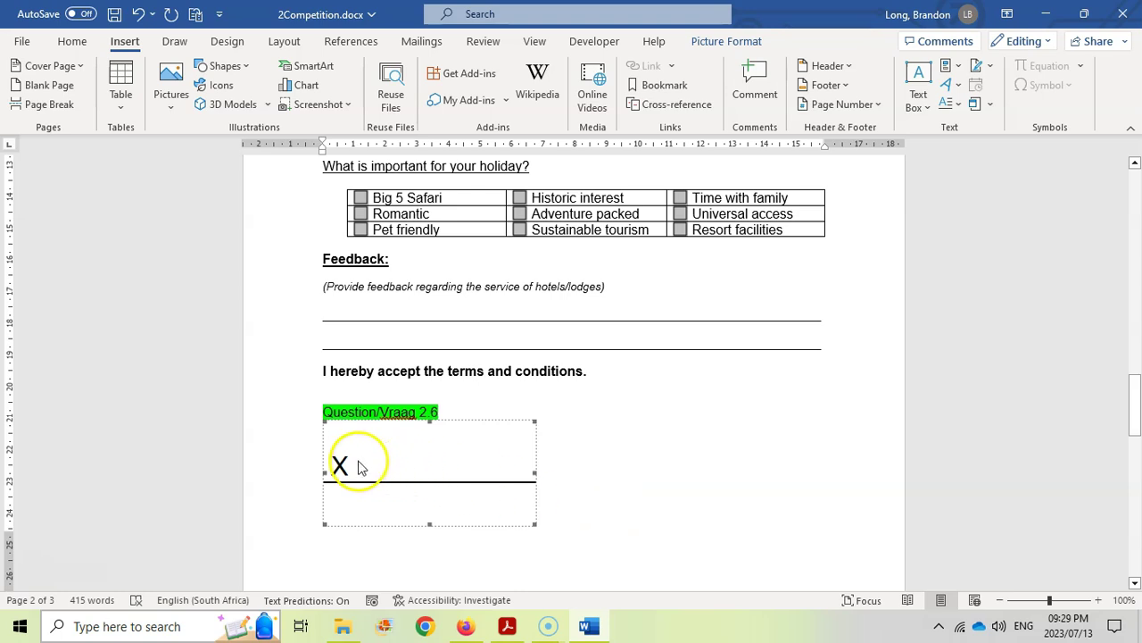
{"action": "right_click", "coordinate": [409, 467]}
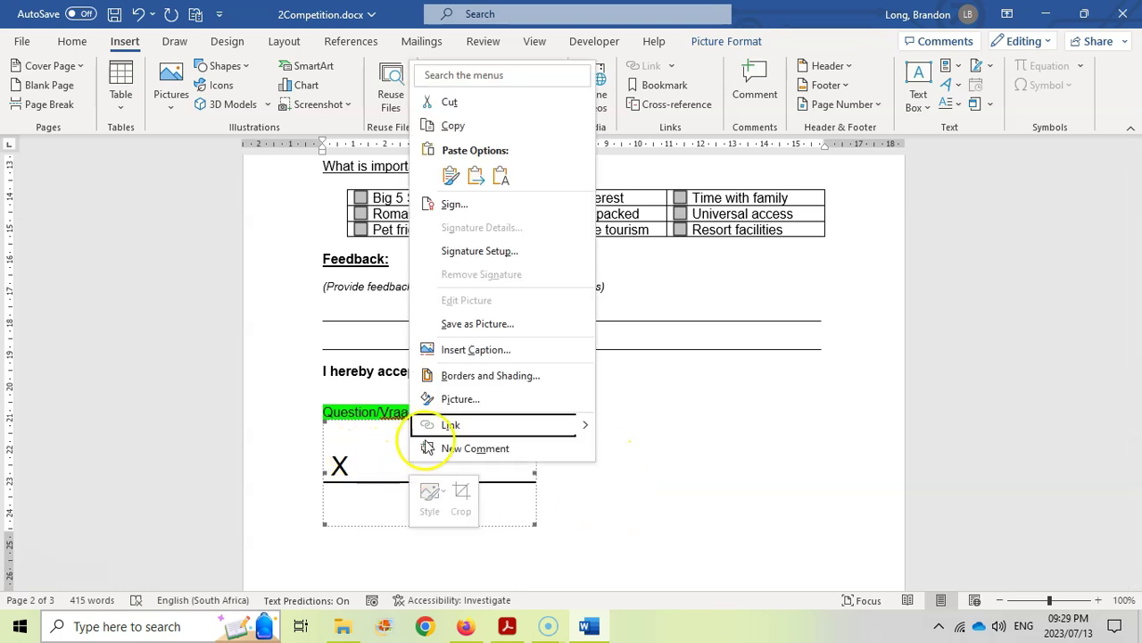
{"action": "left_click", "coordinate": [478, 250]}
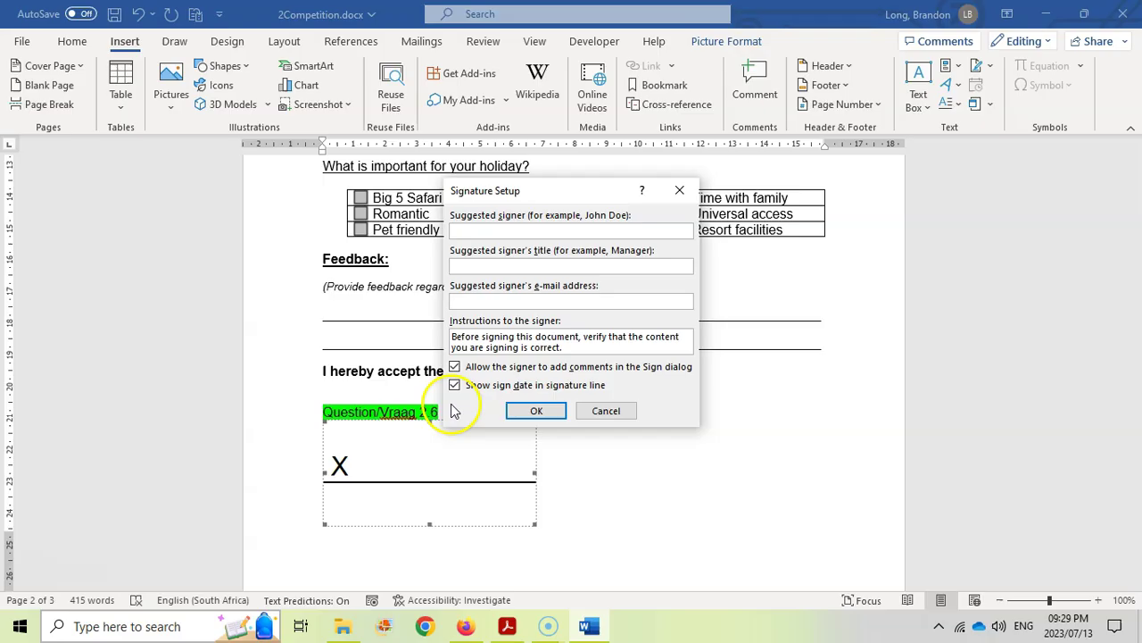
{"action": "left_click", "coordinate": [539, 410]}
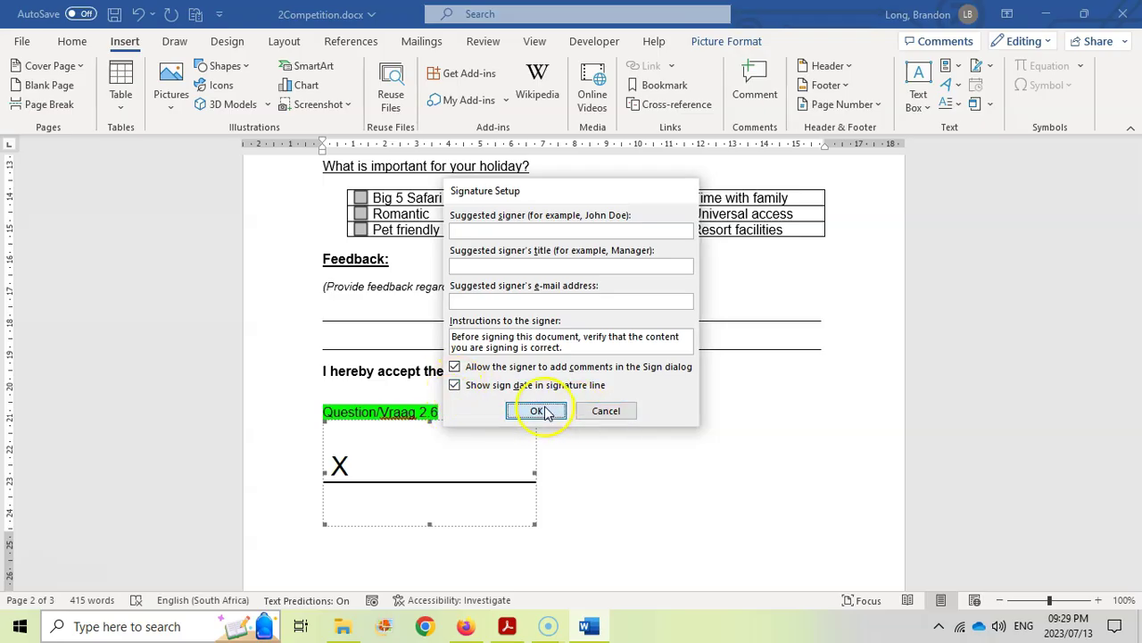
{"action": "left_click", "coordinate": [507, 626]}
{"action": "scroll", "coordinate": [378, 453], "scroll_direction": "down", "scroll_amount": 4}
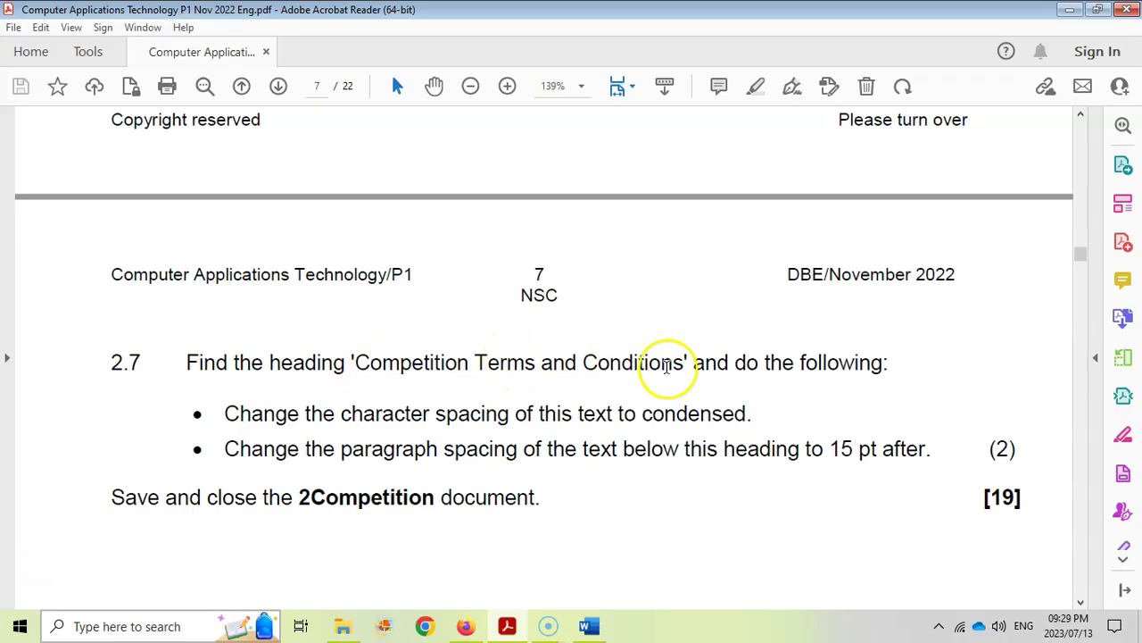
- Review the exam question on heading spacing, then return to 2Competition.docx
{"action": "left_click", "coordinate": [590, 625]}
{"action": "scroll", "coordinate": [456, 312], "scroll_direction": "down", "scroll_amount": 6}
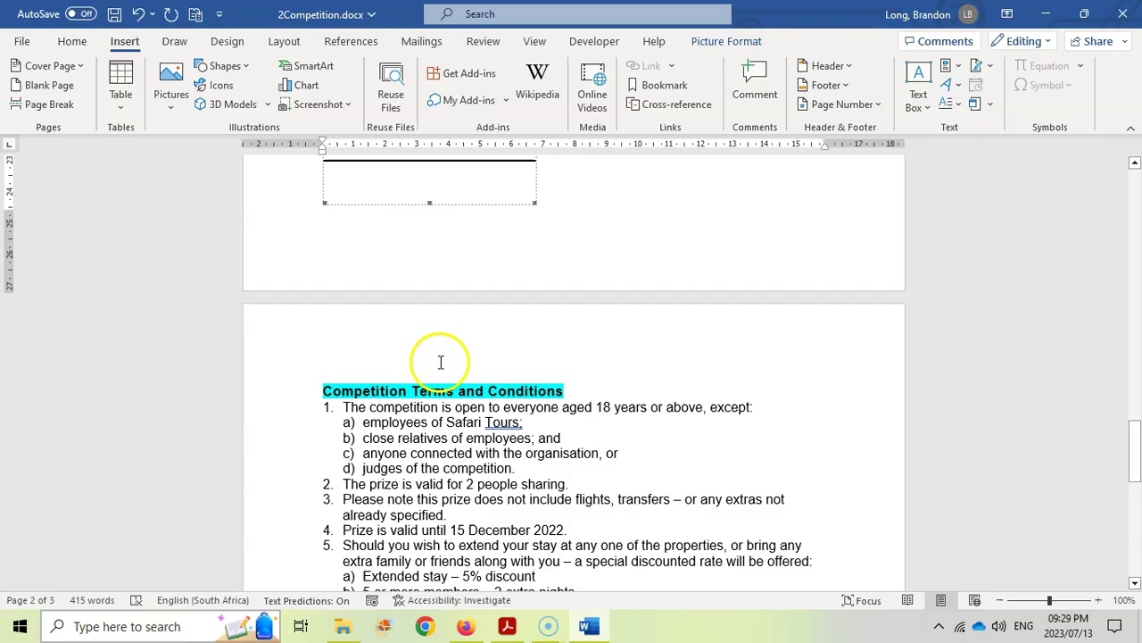
{"action": "key", "text": "alt+Tab"}
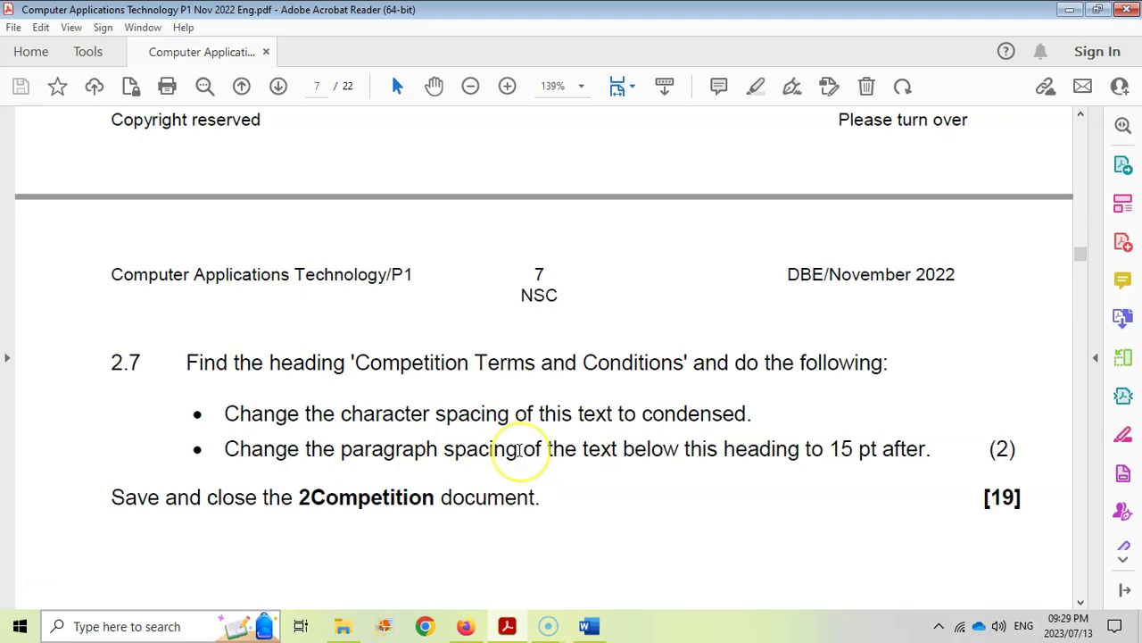
{"action": "left_click", "coordinate": [589, 625]}
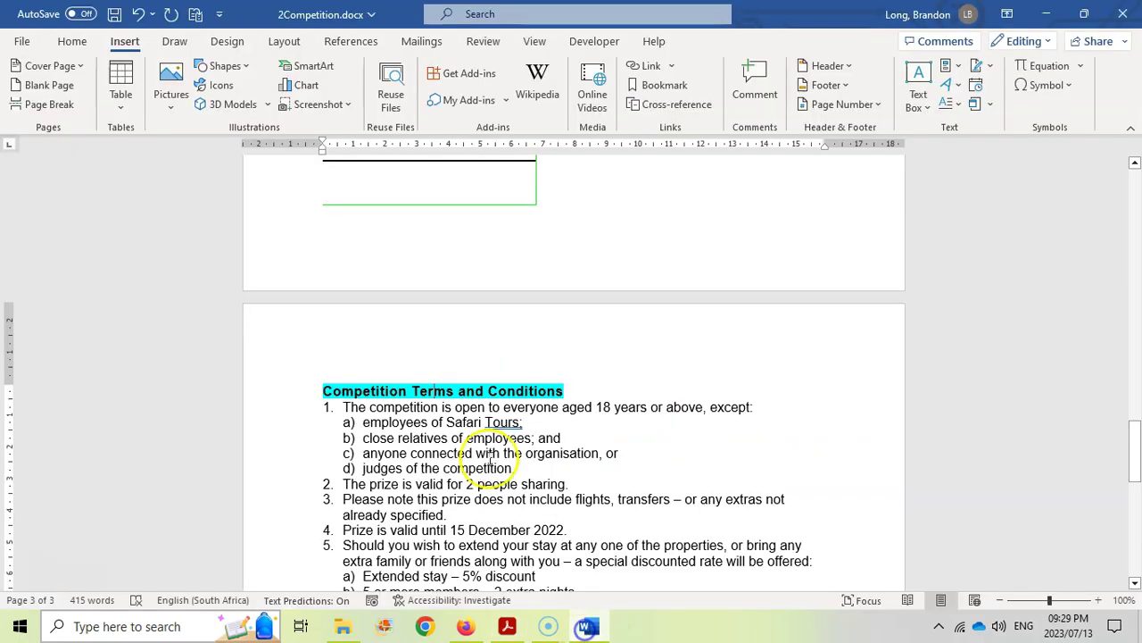
- Set the Competition Terms and Conditions heading's character spacing to Condensed in the Font dialog
{"action": "left_click_drag", "start_coordinate": [322, 390], "coordinate": [565, 386]}
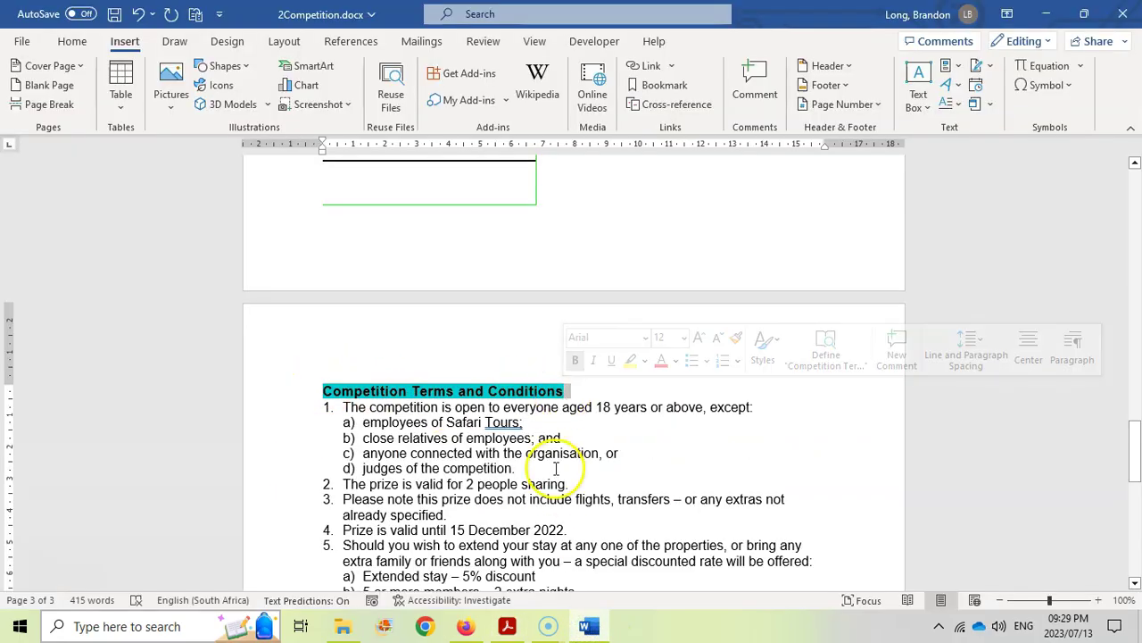
{"action": "left_click", "coordinate": [73, 41]}
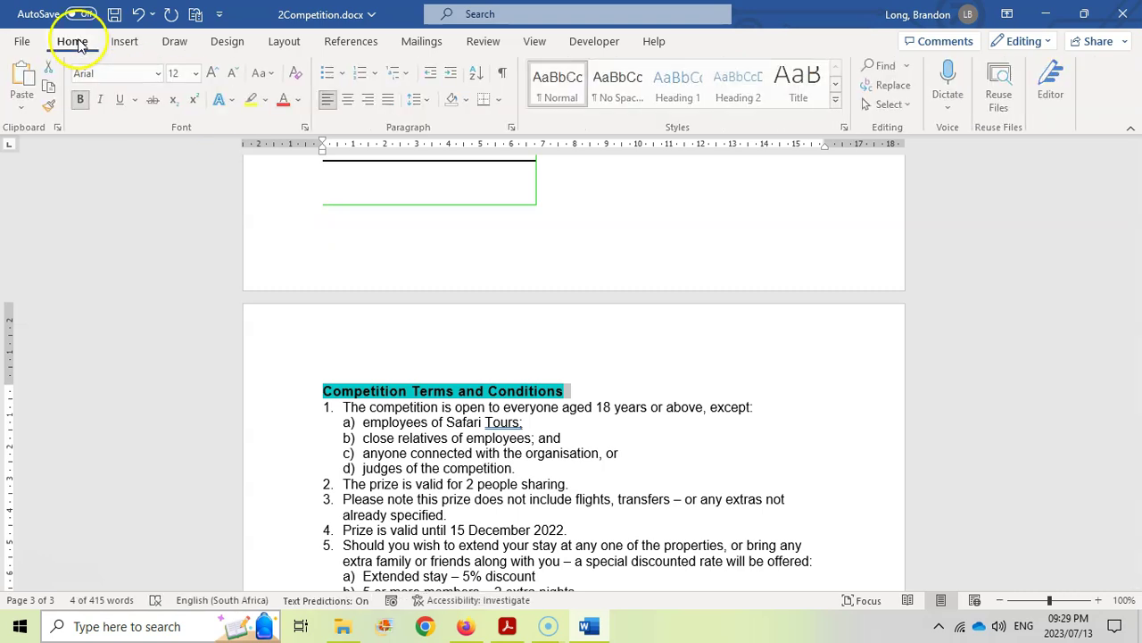
{"action": "left_click", "coordinate": [308, 128]}
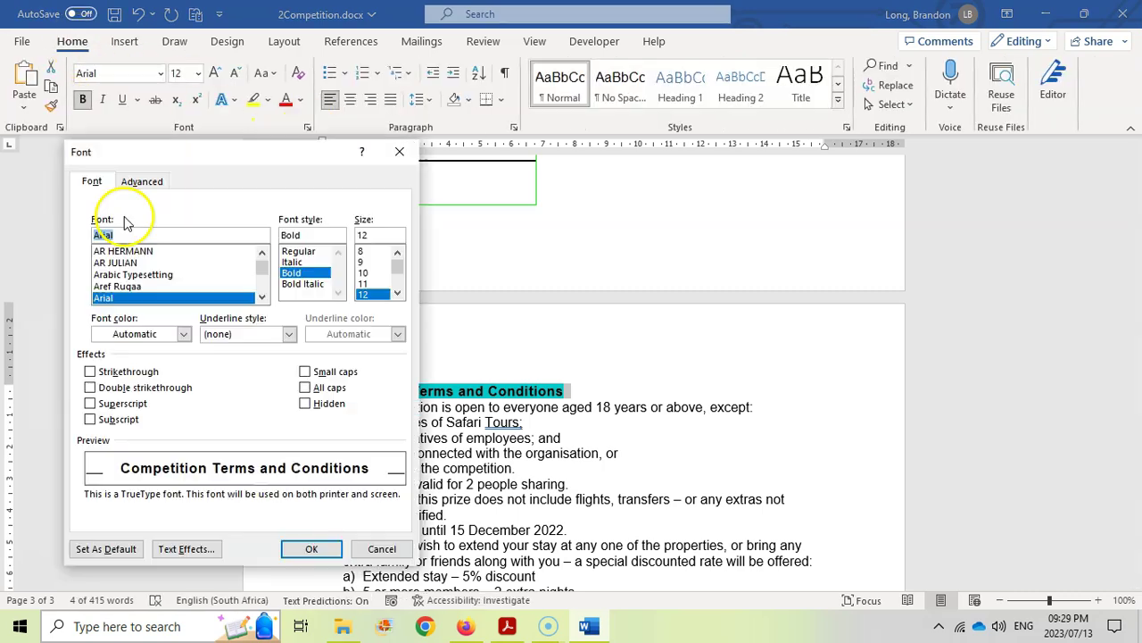
{"action": "left_click", "coordinate": [145, 181]}
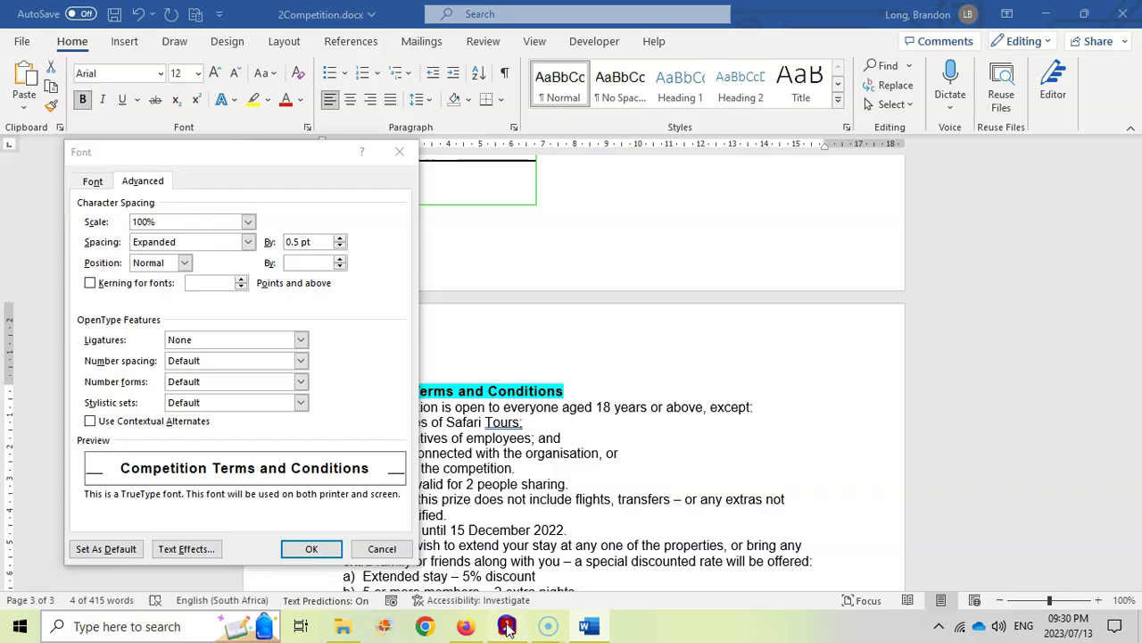
{"action": "left_click", "coordinate": [507, 625]}
{"action": "left_click", "coordinate": [589, 626]}
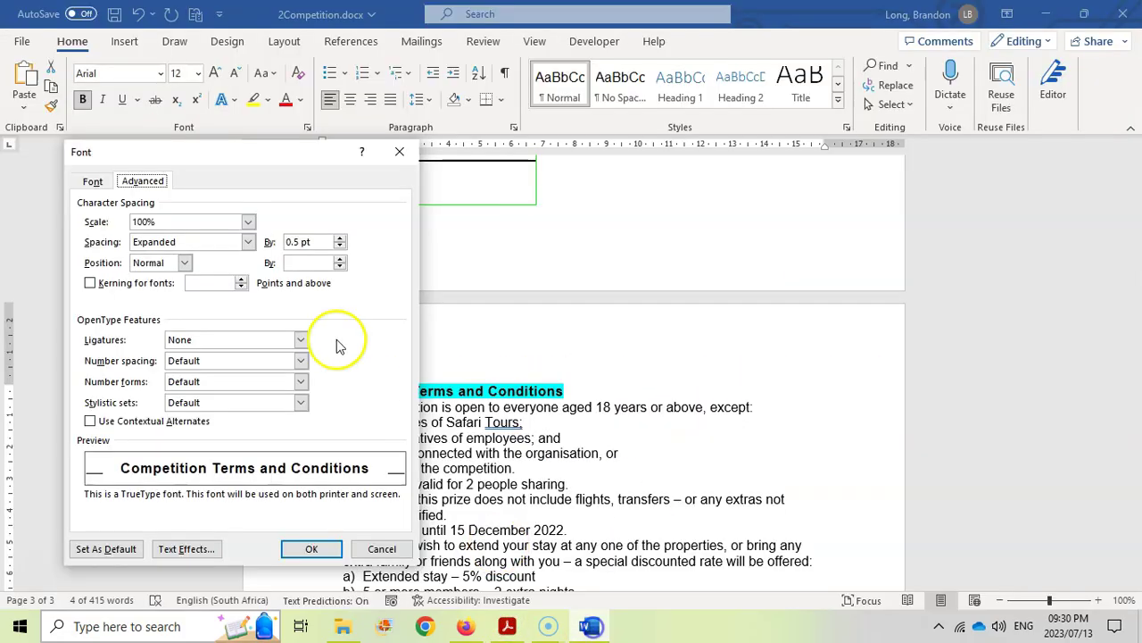
{"action": "left_click", "coordinate": [253, 242]}
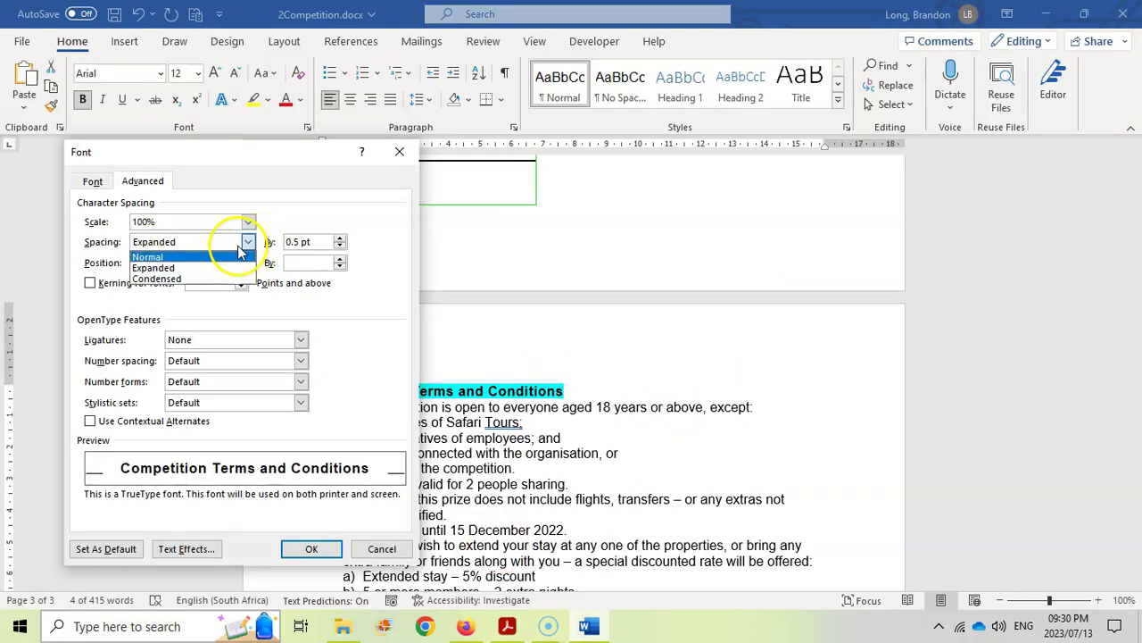
{"action": "left_click", "coordinate": [223, 276]}
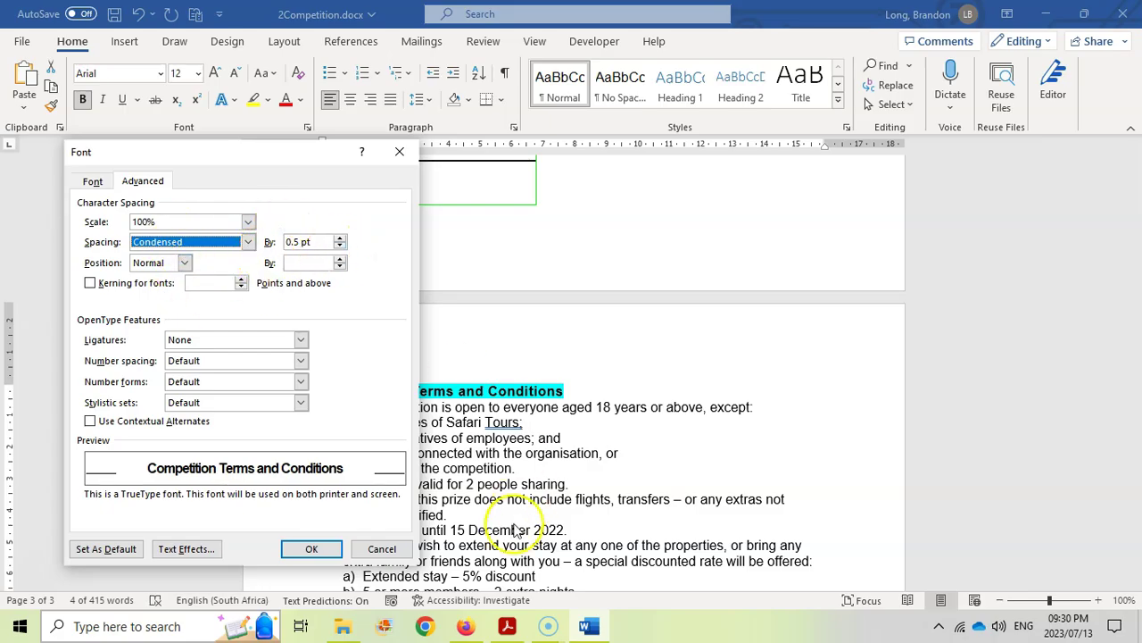
{"action": "left_click", "coordinate": [505, 623]}
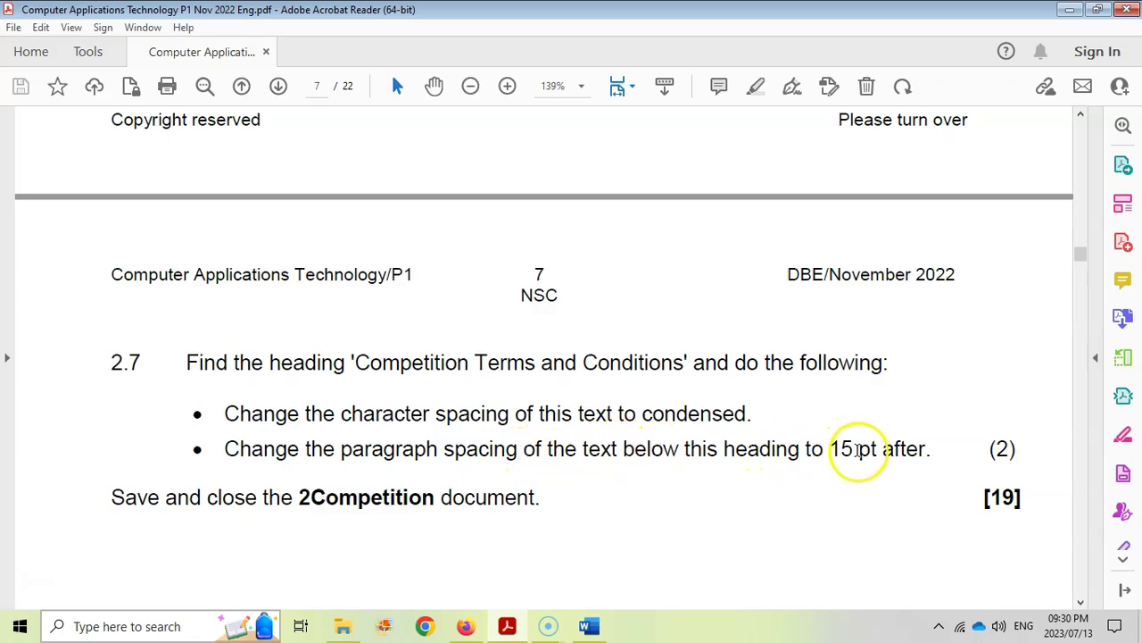
{"action": "left_click", "coordinate": [590, 627]}
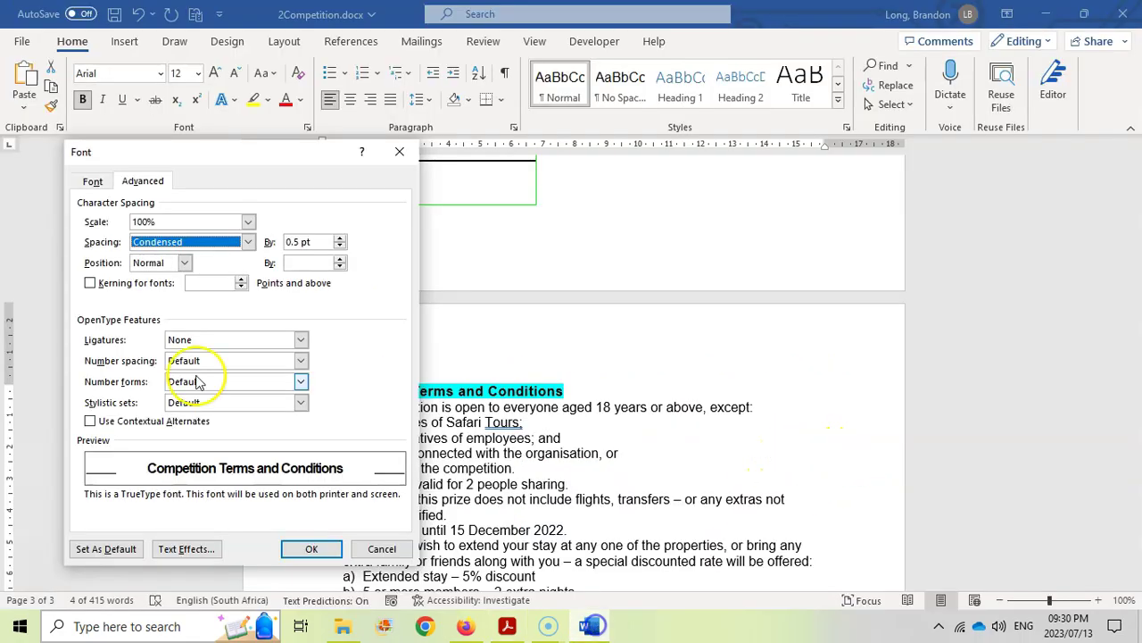
{"action": "left_click", "coordinate": [313, 549]}
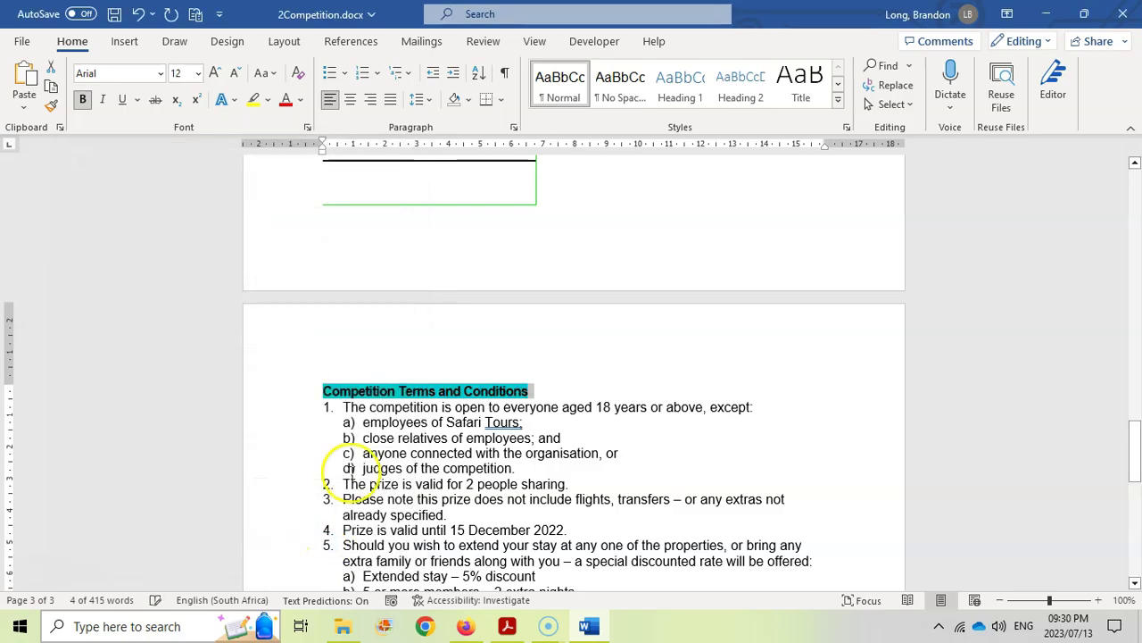
- Give the Competition Terms and Conditions heading 15 pt spacing after, then return to the exam paper
{"action": "left_click", "coordinate": [515, 129]}
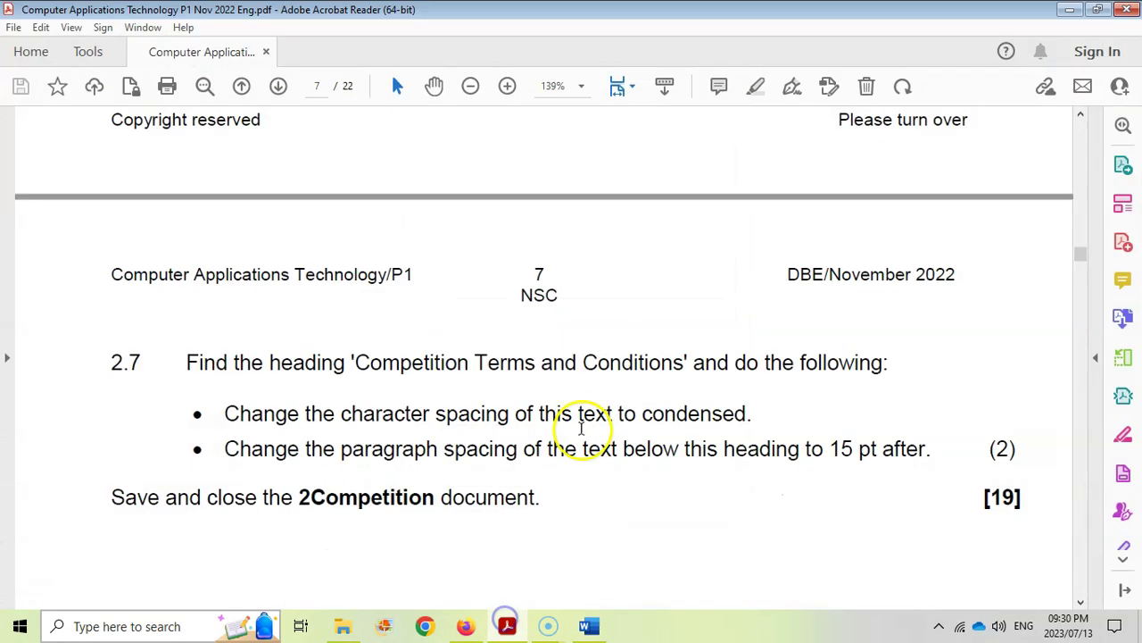
{"action": "left_click", "coordinate": [507, 625]}
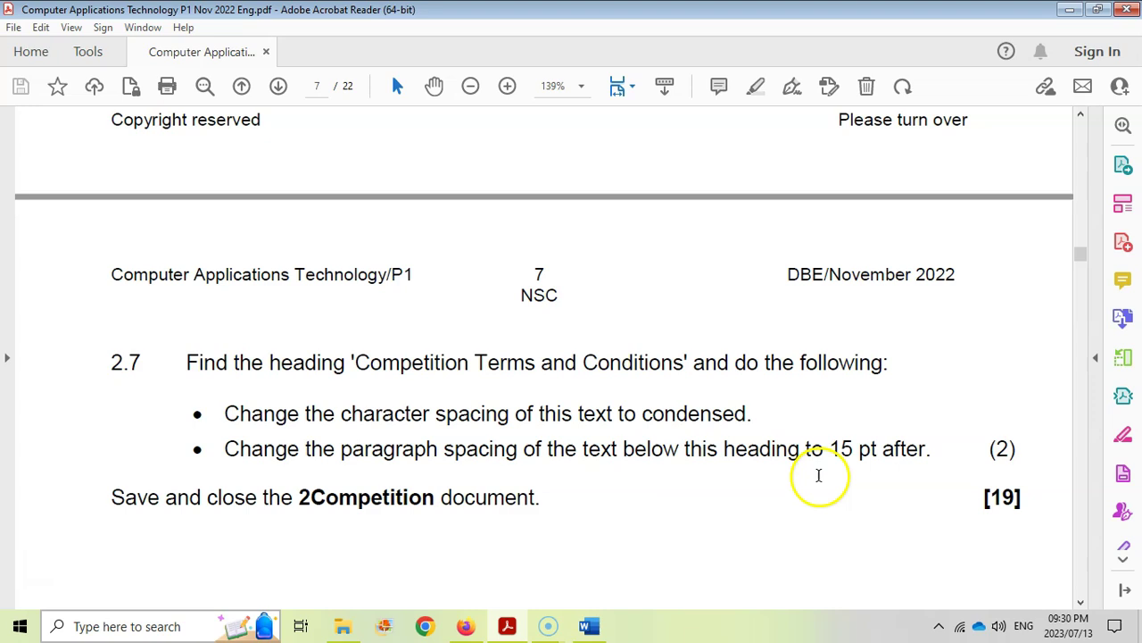
{"action": "left_click", "coordinate": [590, 625]}
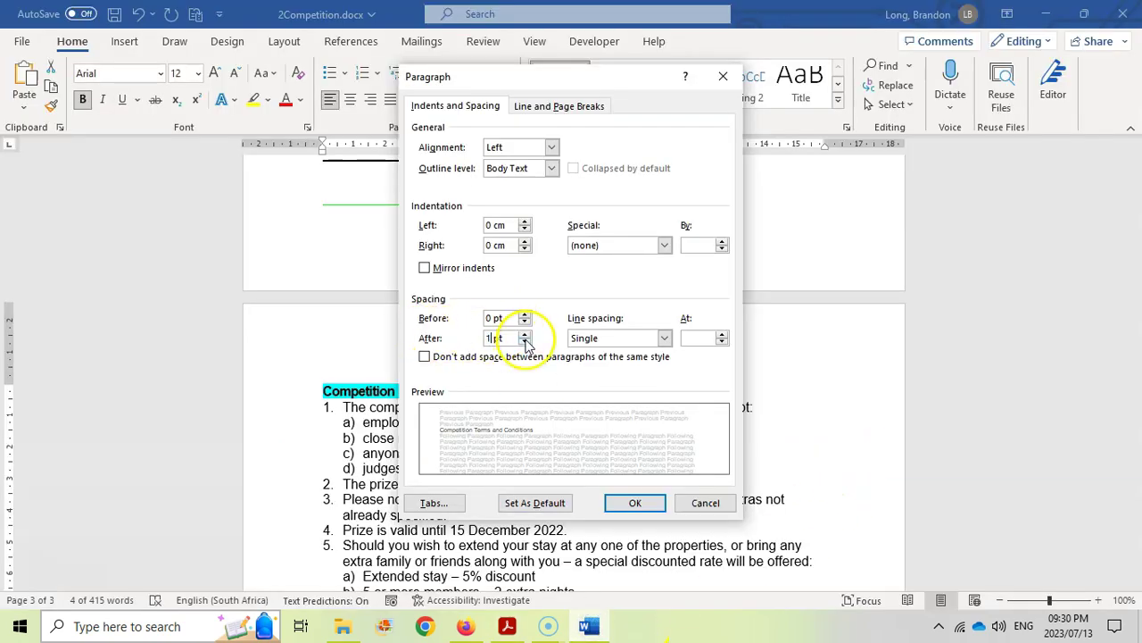
{"action": "left_click", "coordinate": [635, 503]}
{"action": "left_click", "coordinate": [409, 423]}
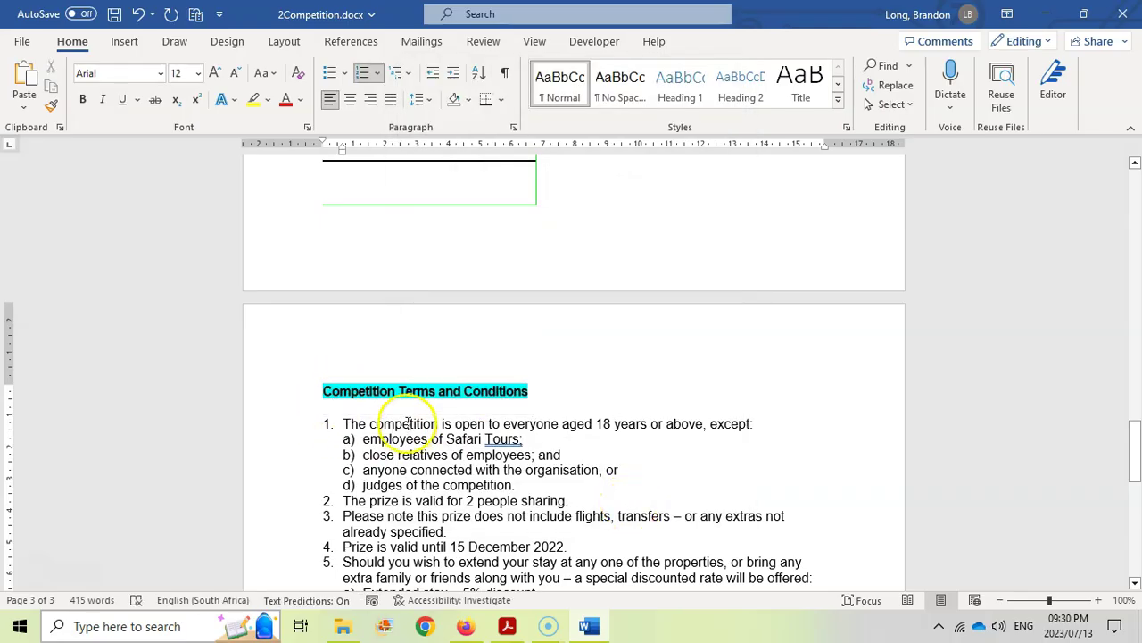
{"action": "left_click", "coordinate": [507, 626]}
{"action": "scroll", "coordinate": [703, 457], "scroll_direction": "down", "scroll_amount": 2}
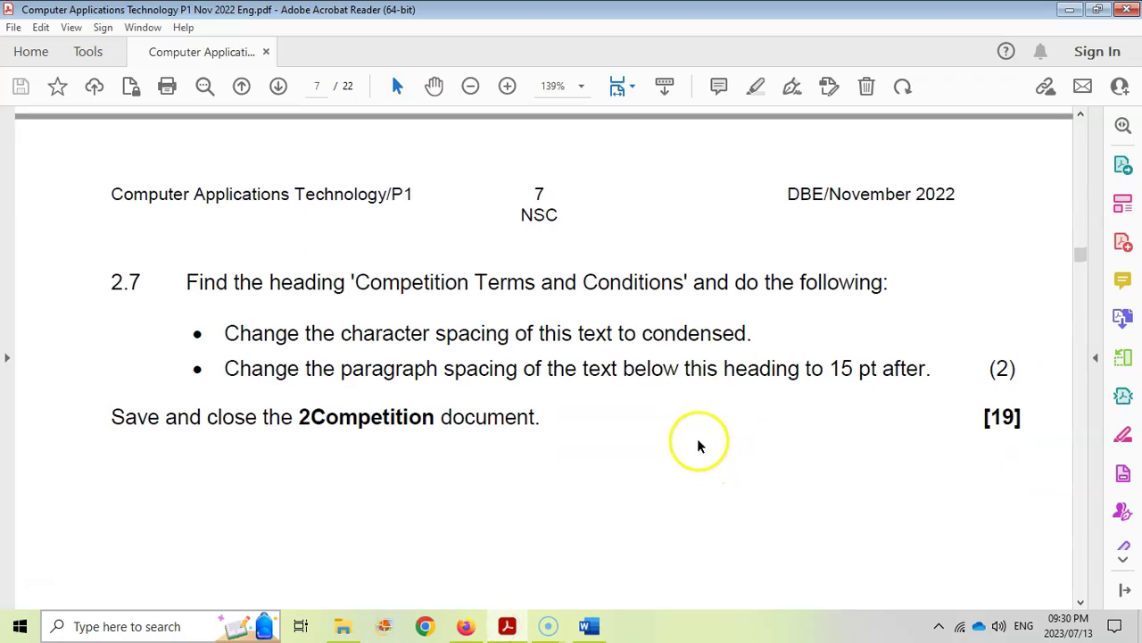